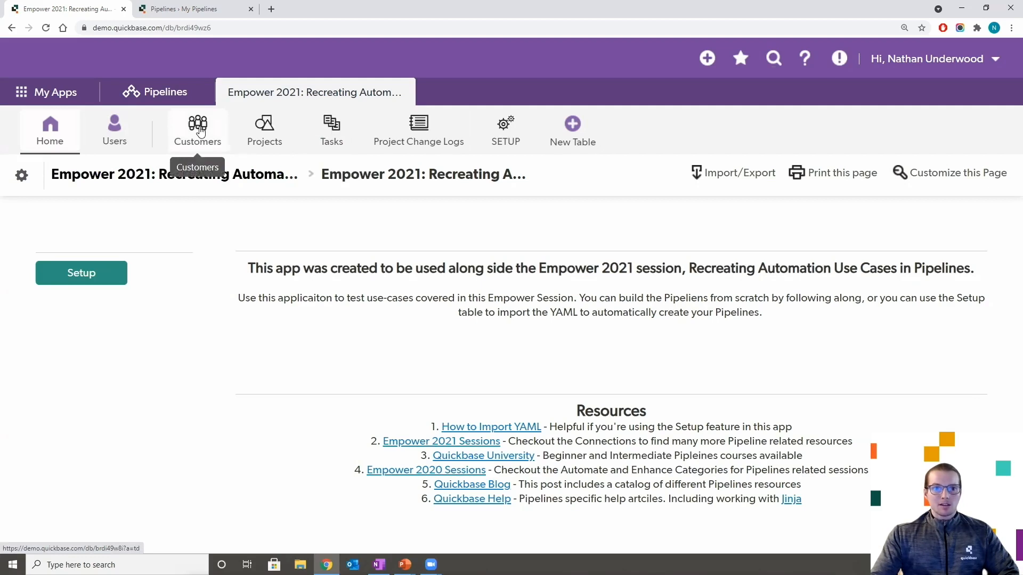
- Open customer #41 Jaloo from the Customers table to see its three related projects
{"action": "left_click", "coordinate": [200, 130]}
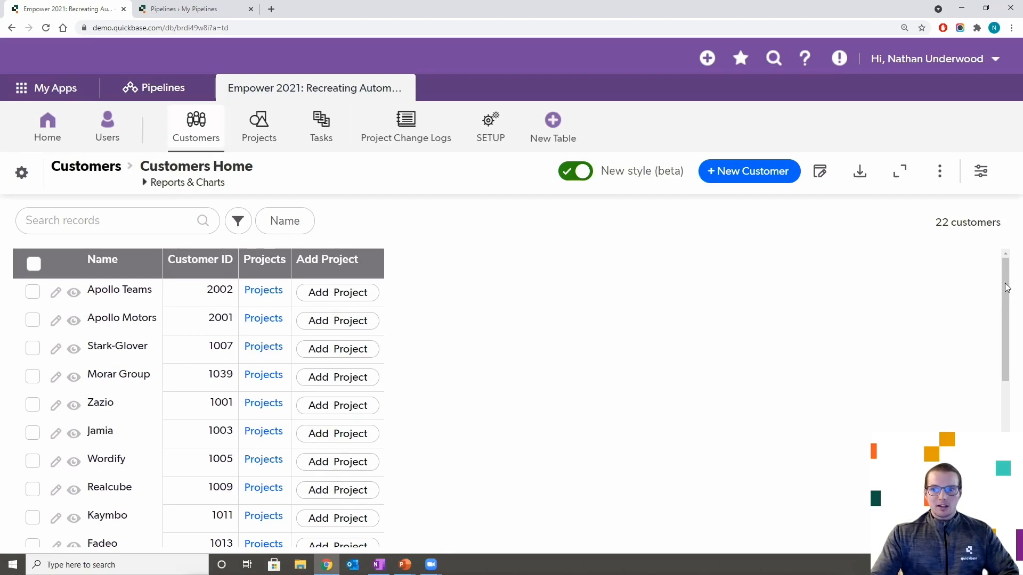
{"action": "left_click_drag", "start_coordinate": [1006, 283], "coordinate": [1012, 431]}
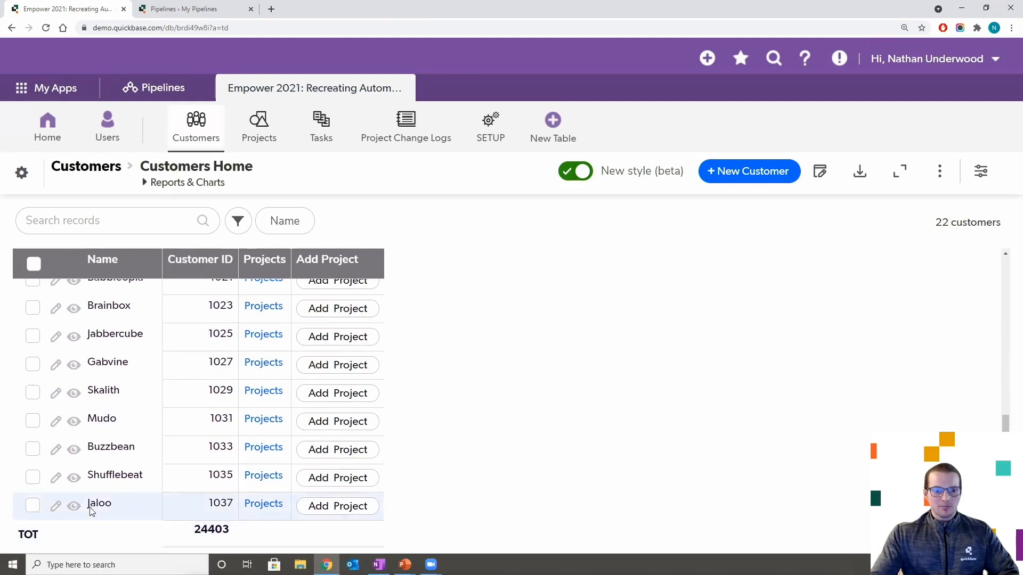
{"action": "left_click", "coordinate": [74, 508]}
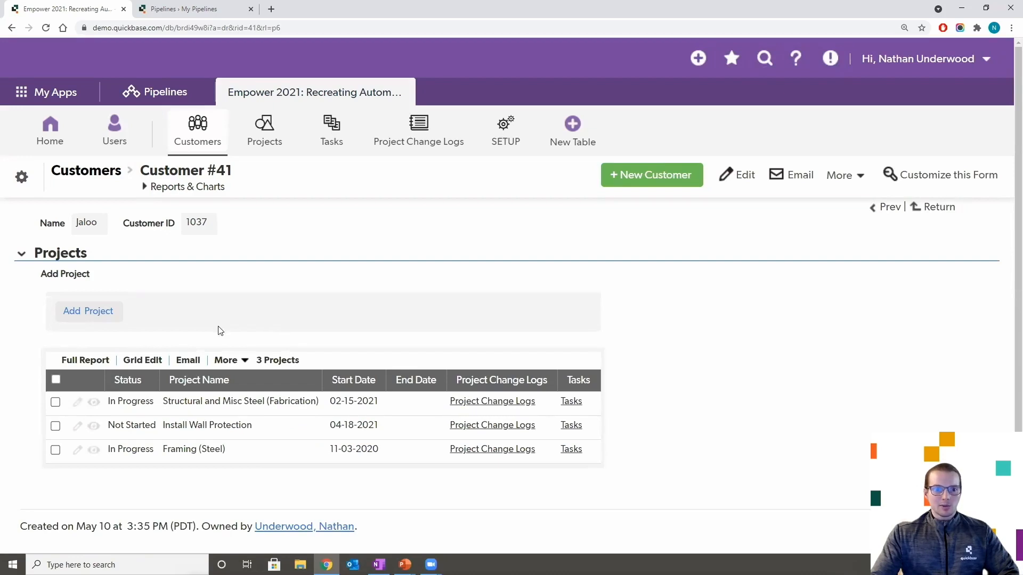
- View Jaloo's Structural and Misc Steel (Fabrication) project, then return to the Jaloo record
{"action": "scroll", "coordinate": [222, 322], "scroll_direction": "down", "scroll_amount": 1}
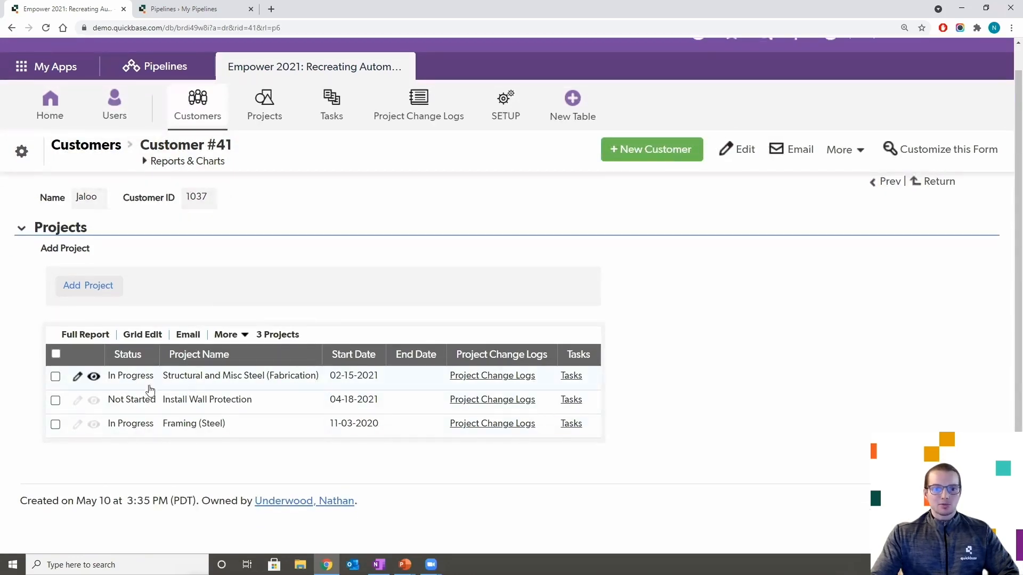
{"action": "left_click", "coordinate": [94, 378]}
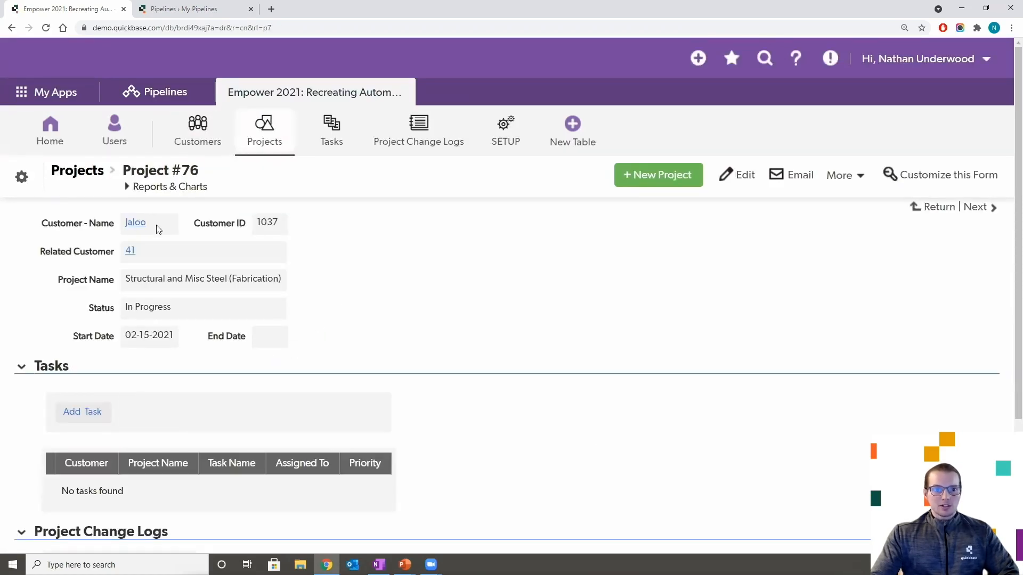
{"action": "left_click", "coordinate": [134, 224]}
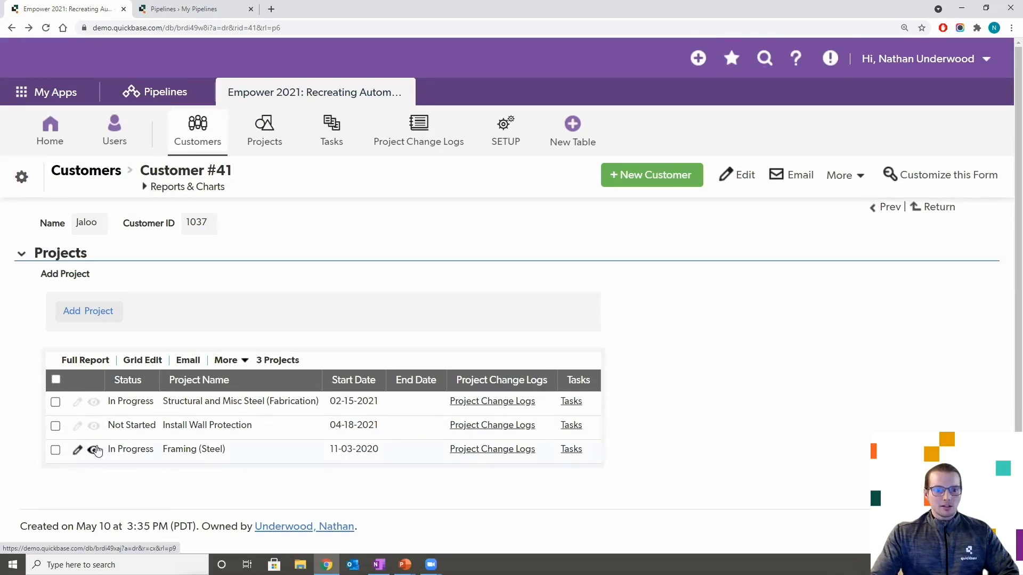
- Review the four tasks of Project #85 Framing (Steel), then go back to Customers
{"action": "left_click", "coordinate": [93, 450]}
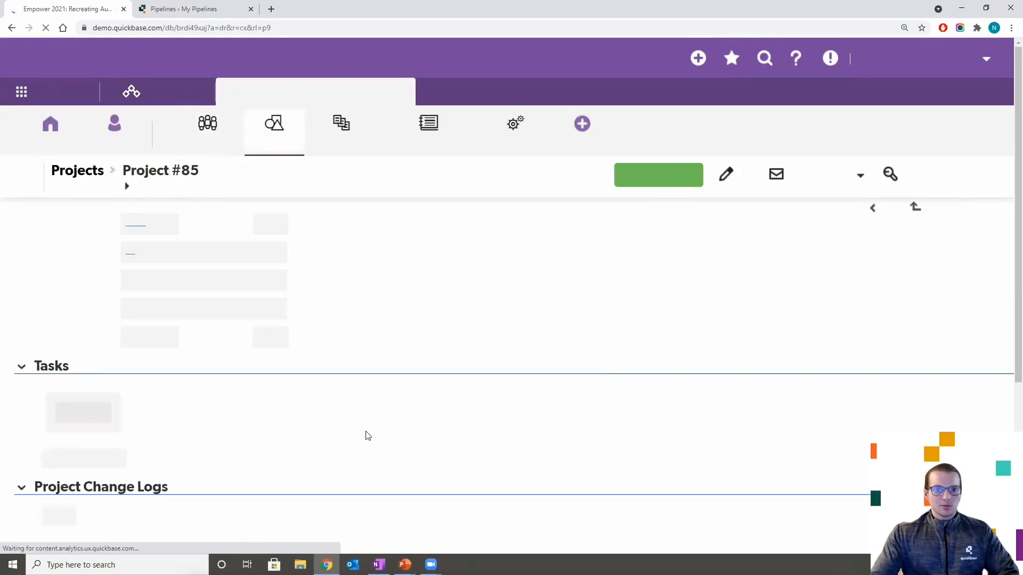
{"action": "scroll", "coordinate": [441, 349], "scroll_direction": "down", "scroll_amount": 2}
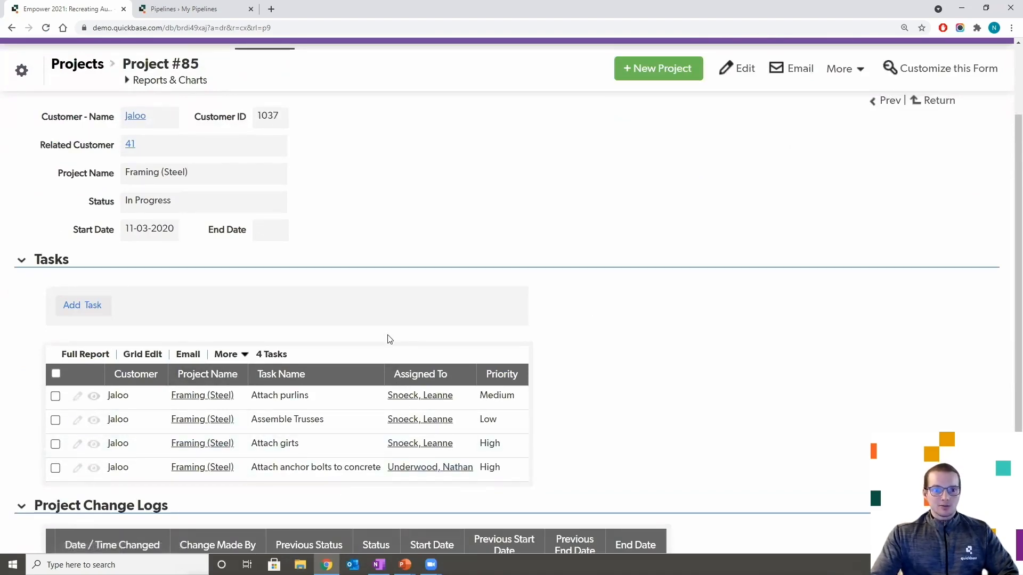
{"action": "scroll", "coordinate": [374, 321], "scroll_direction": "up", "scroll_amount": 1}
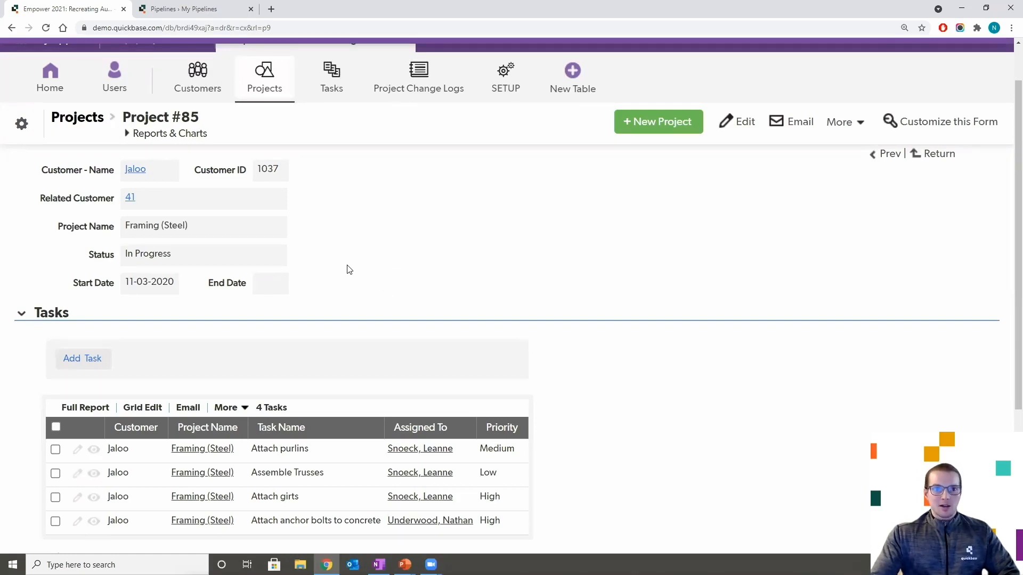
{"action": "left_click", "coordinate": [197, 80]}
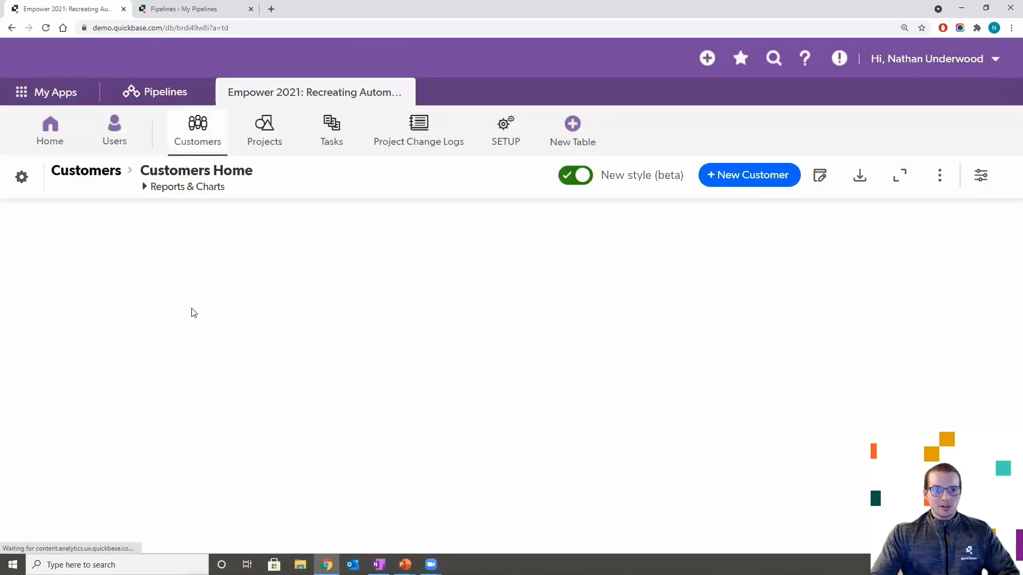
- Delete customer #41 Jaloo through More > Delete this Customer, leaving 21 customers
{"action": "scroll", "coordinate": [150, 328], "scroll_direction": "down", "scroll_amount": 5}
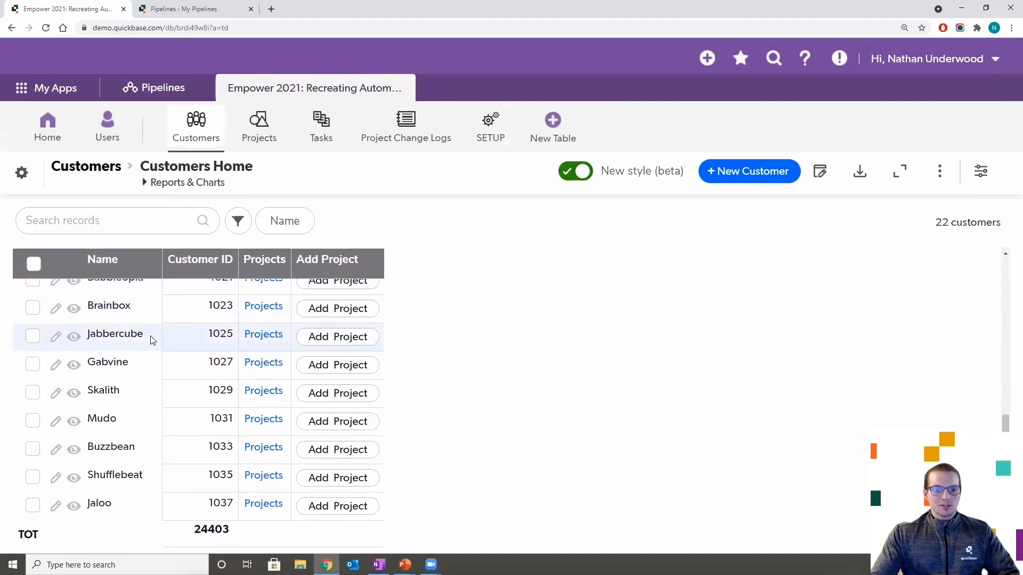
{"action": "left_click", "coordinate": [73, 510]}
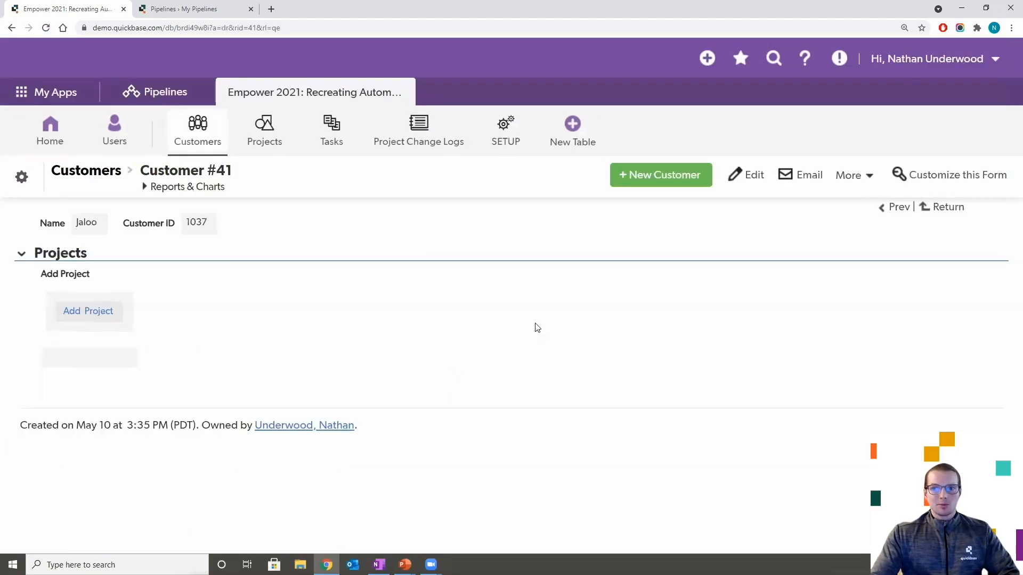
{"action": "left_click", "coordinate": [851, 177]}
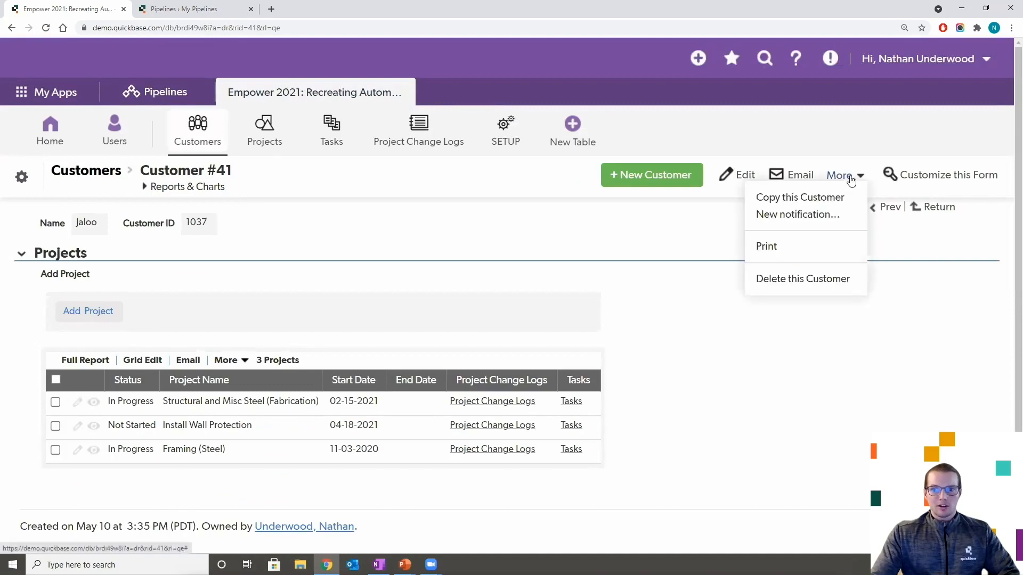
{"action": "left_click", "coordinate": [791, 285]}
{"action": "left_click", "coordinate": [354, 336]}
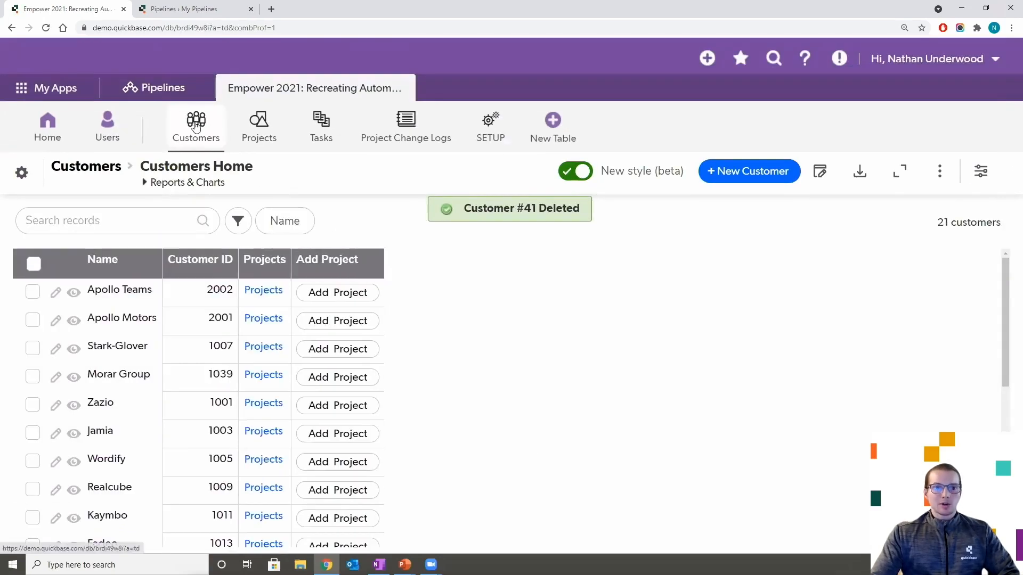
- Check the 27 projects, where Jaloo's former projects now have no customer
{"action": "left_click", "coordinate": [263, 128]}
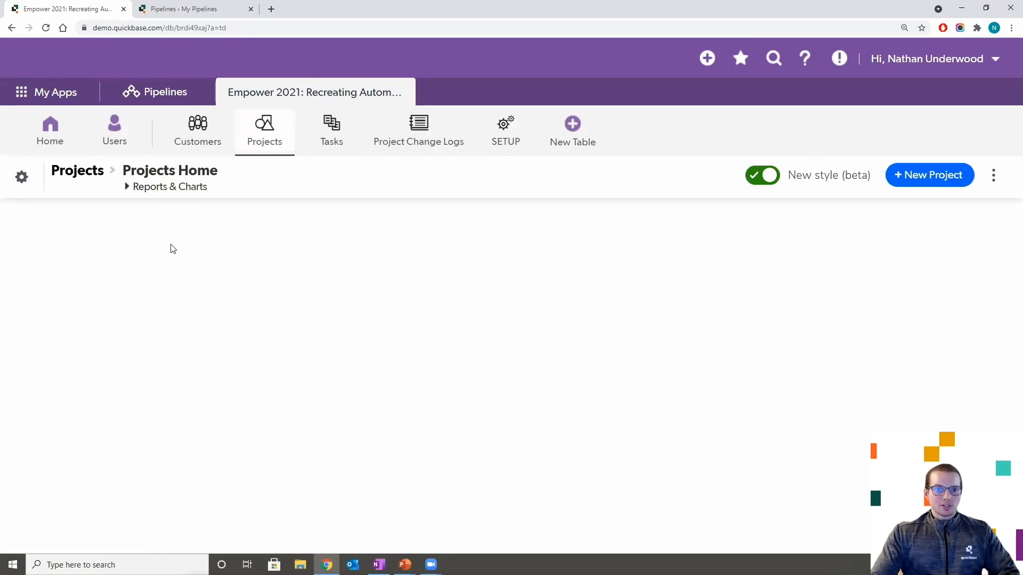
{"action": "scroll", "coordinate": [171, 312], "scroll_direction": "down", "scroll_amount": 8}
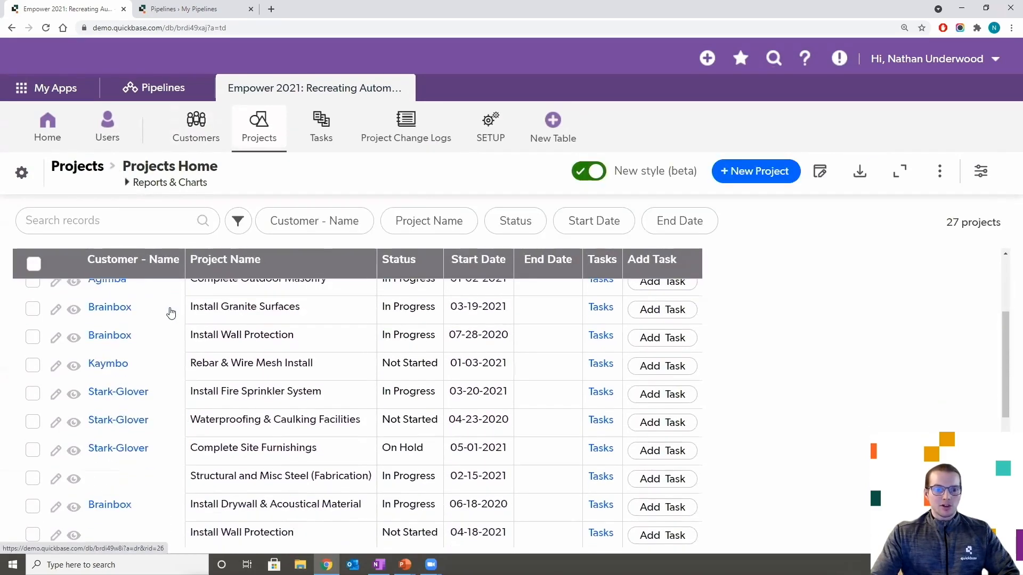
{"action": "scroll", "coordinate": [171, 314], "scroll_direction": "down", "scroll_amount": 3}
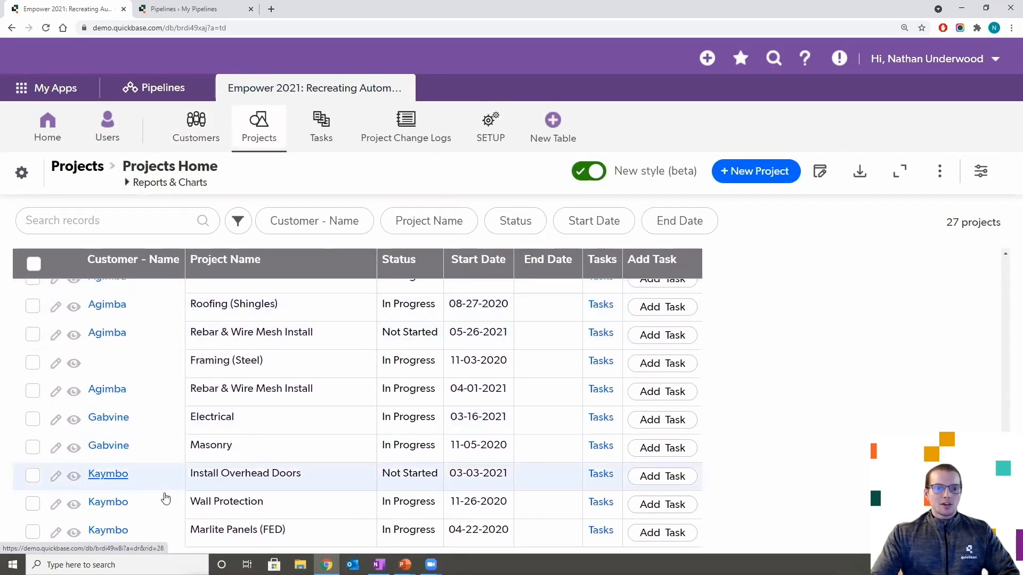
{"action": "scroll", "coordinate": [112, 394], "scroll_direction": "up", "scroll_amount": 10}
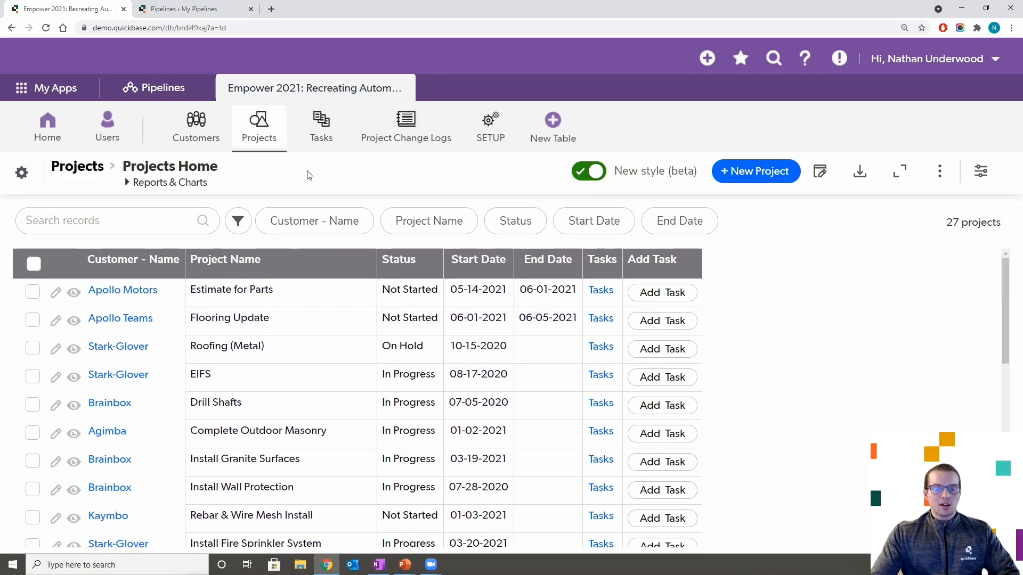
- Check the 25 tasks for ones left without a customer, then return to Customers
{"action": "left_click", "coordinate": [322, 127]}
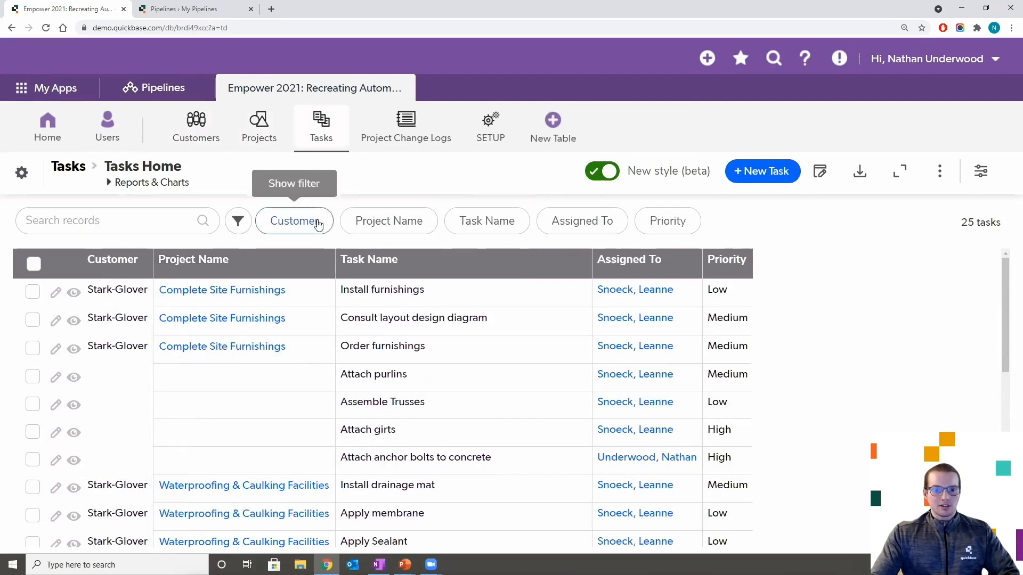
{"action": "scroll", "coordinate": [316, 244], "scroll_direction": "down", "scroll_amount": 3}
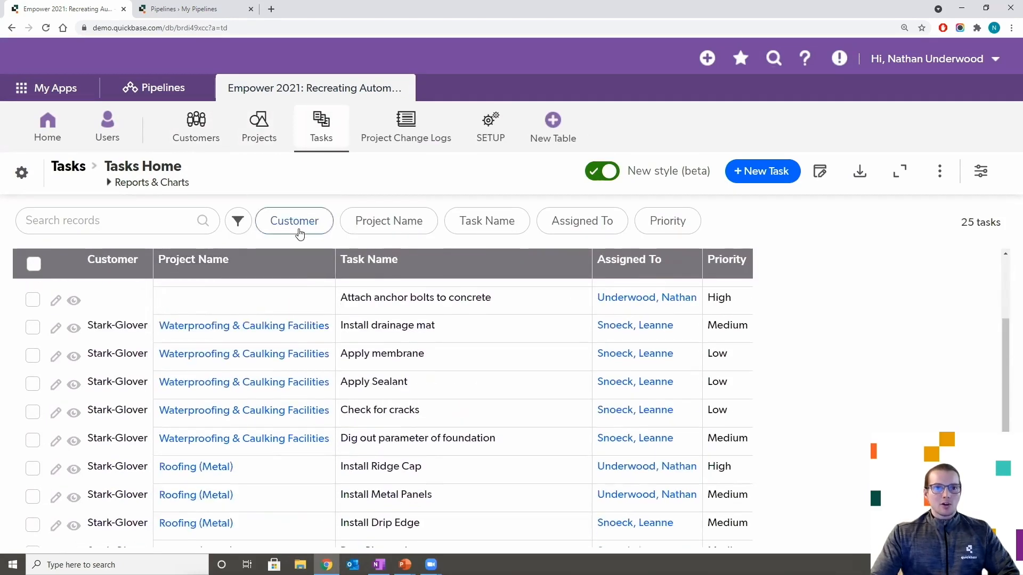
{"action": "left_click", "coordinate": [197, 127]}
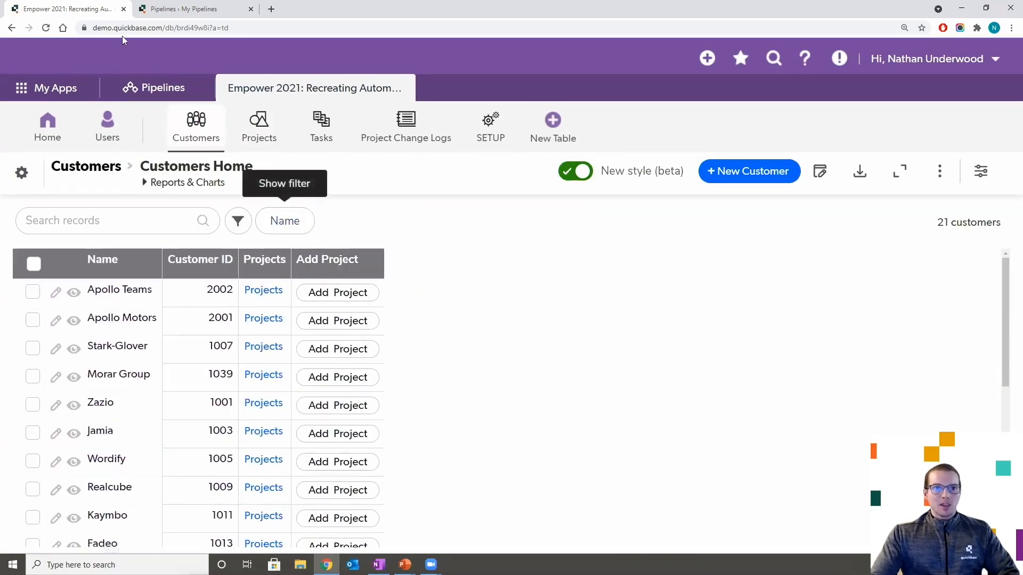
- Open the Empower 2021 - Cascading Delete pipeline from My Pipelines in the editor
{"action": "left_click", "coordinate": [194, 12]}
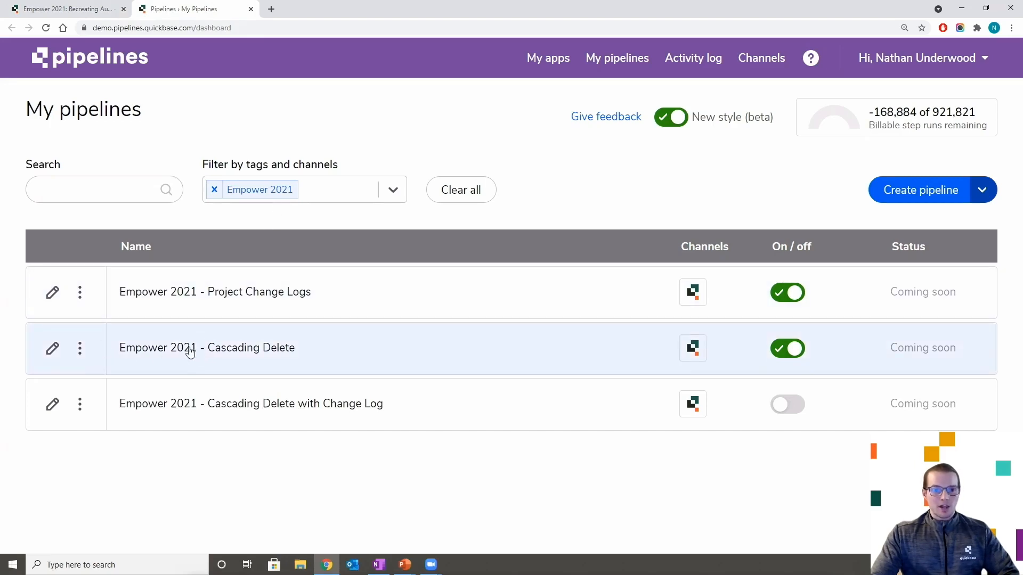
{"action": "left_click", "coordinate": [80, 350]}
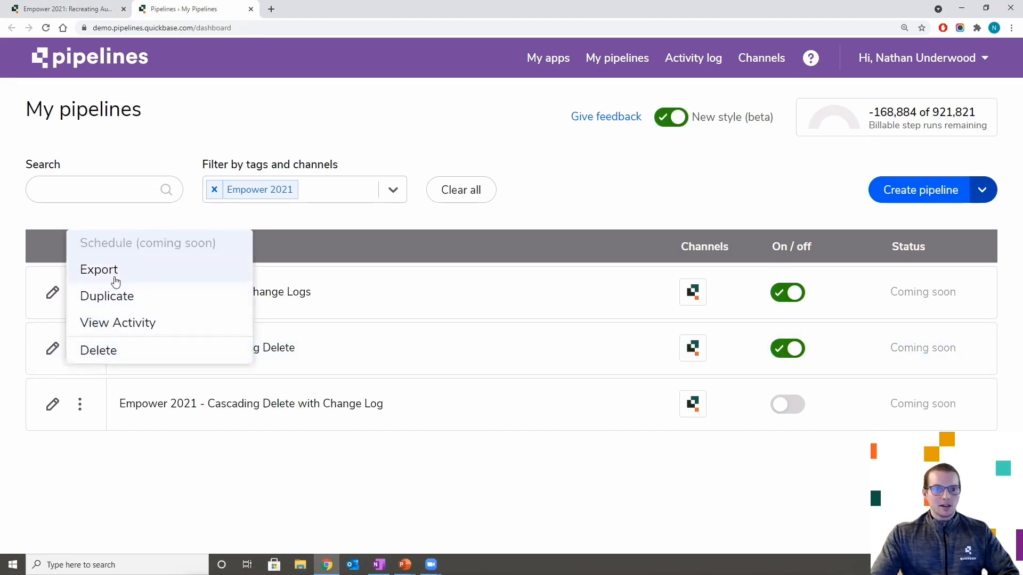
{"action": "left_click", "coordinate": [295, 347]}
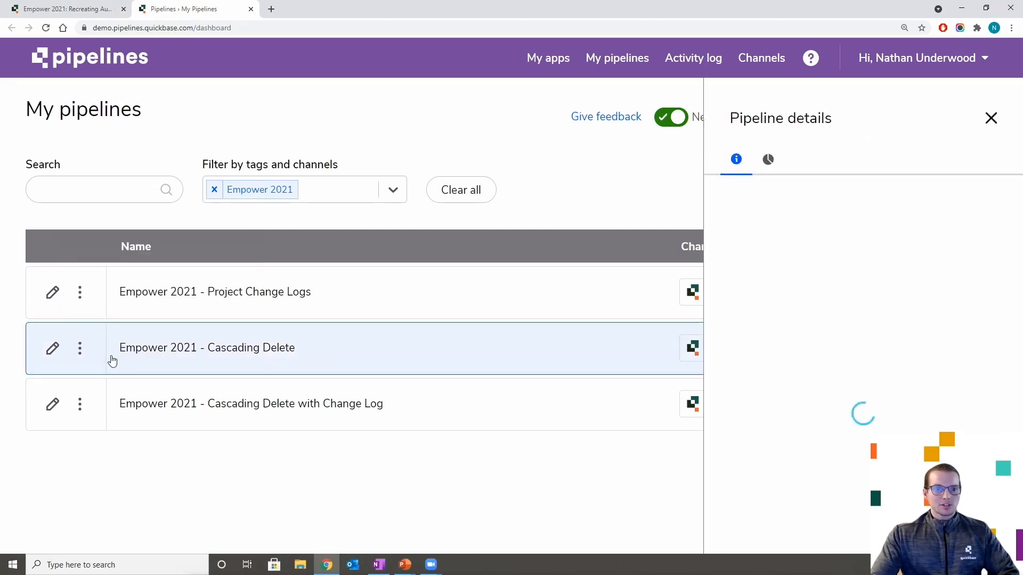
{"action": "left_click", "coordinate": [52, 350]}
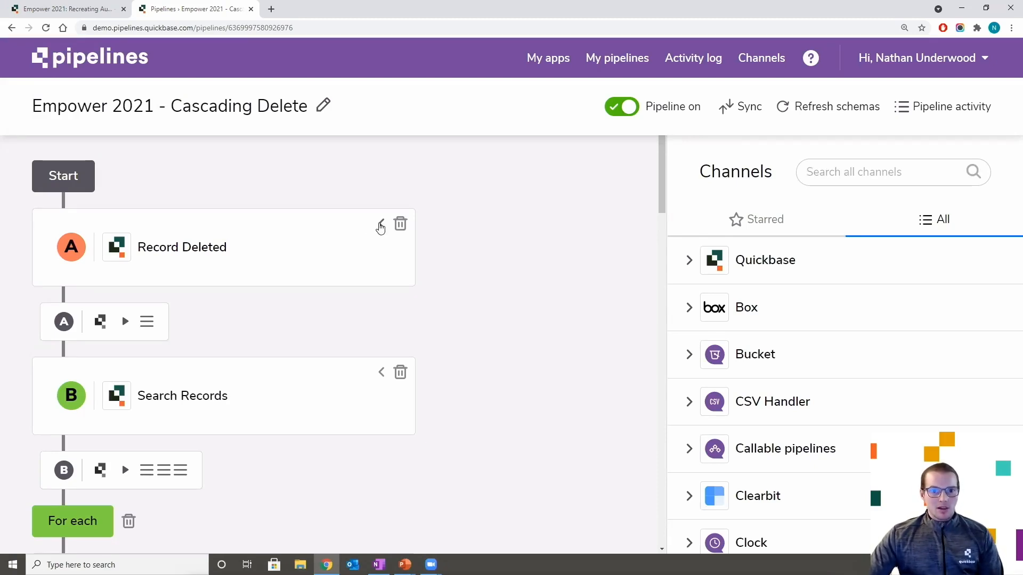
- Expand the Record Deleted trigger and list the Quickbase Records triggers and actions
{"action": "left_click", "coordinate": [380, 226]}
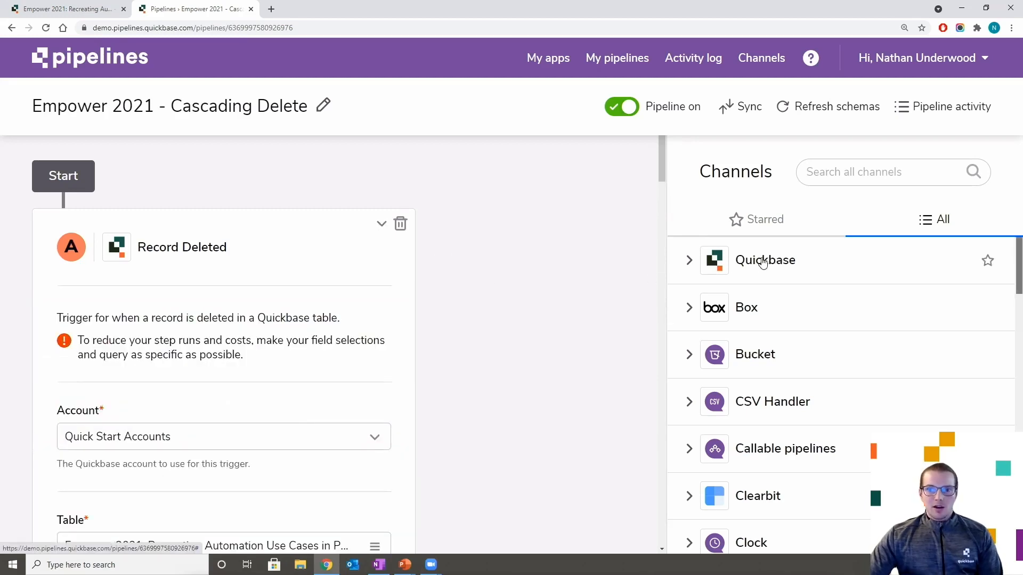
{"action": "left_click", "coordinate": [690, 261]}
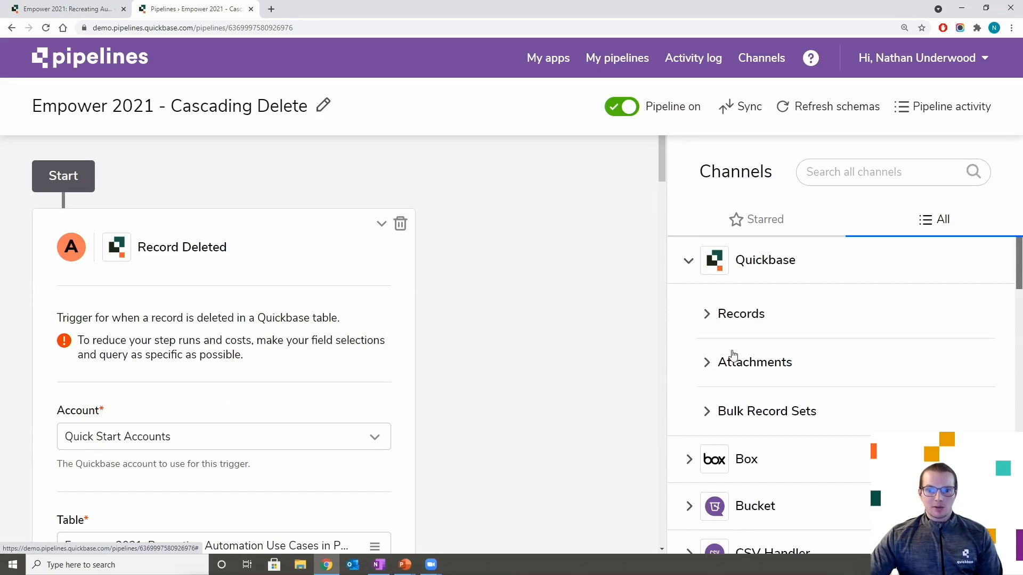
{"action": "left_click", "coordinate": [708, 316]}
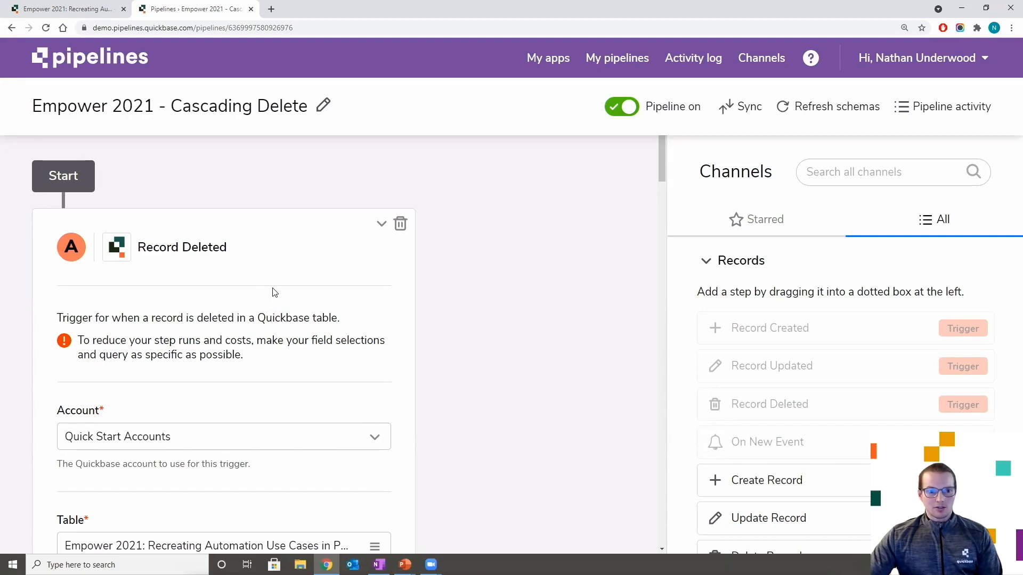
- Review the trigger's account and table settings, then collapse the Record Deleted step
{"action": "scroll", "coordinate": [274, 292], "scroll_direction": "down", "scroll_amount": 3}
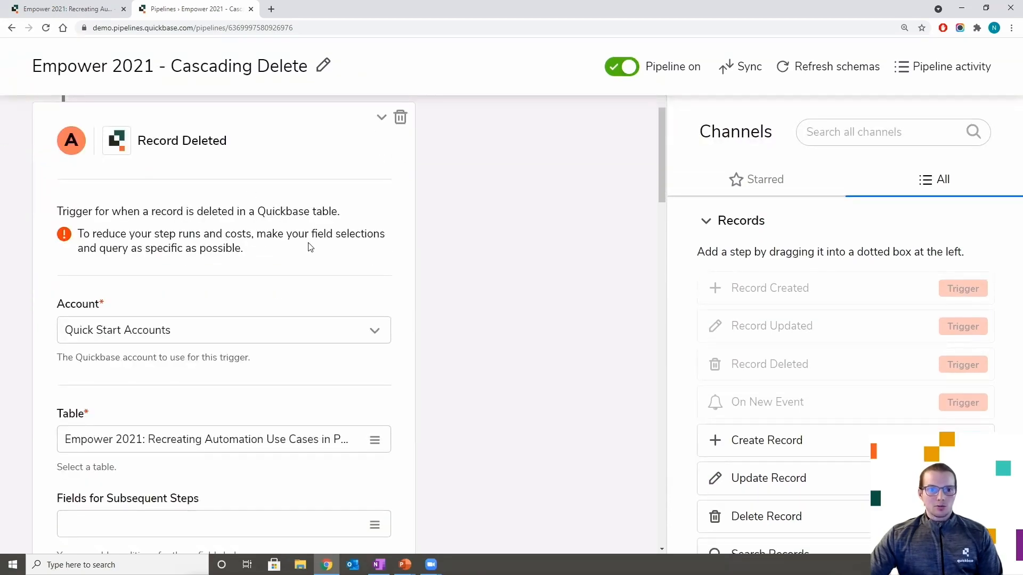
{"action": "scroll", "coordinate": [321, 251], "scroll_direction": "down", "scroll_amount": 1}
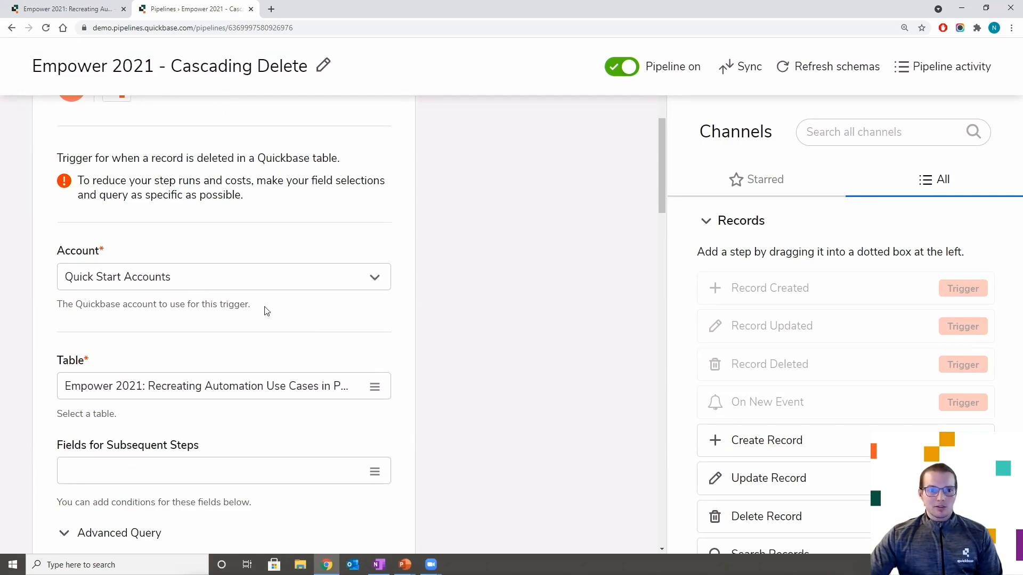
{"action": "scroll", "coordinate": [270, 318], "scroll_direction": "down", "scroll_amount": 1}
{"action": "scroll", "coordinate": [269, 319], "scroll_direction": "down", "scroll_amount": 1}
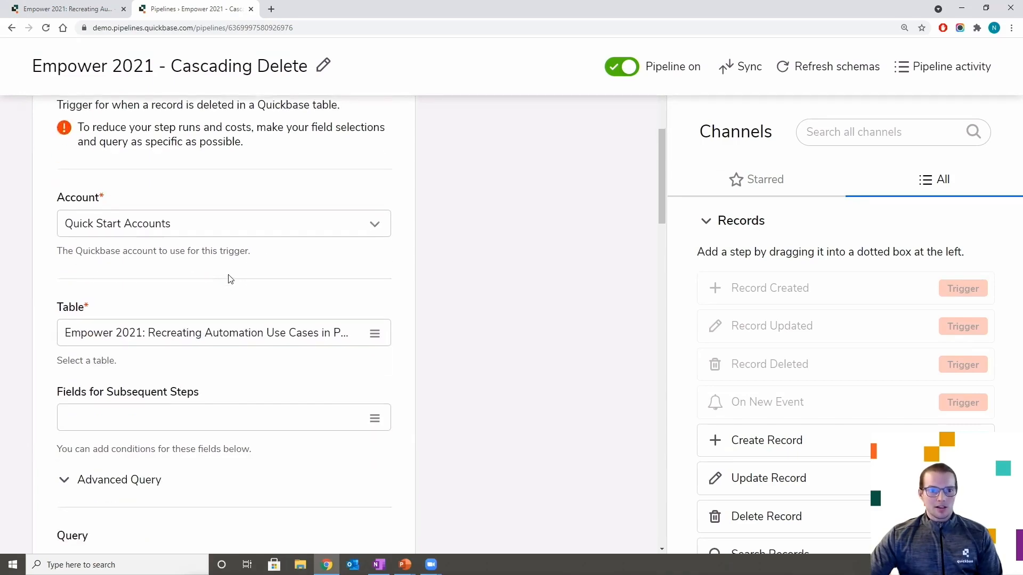
{"action": "scroll", "coordinate": [219, 272], "scroll_direction": "down", "scroll_amount": 2}
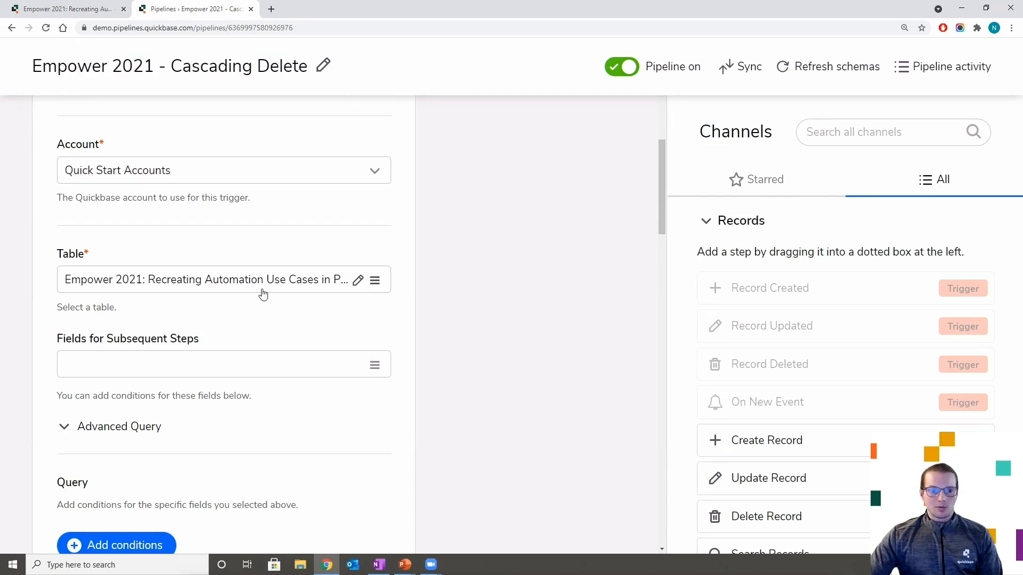
{"action": "scroll", "coordinate": [250, 309], "scroll_direction": "down", "scroll_amount": 2}
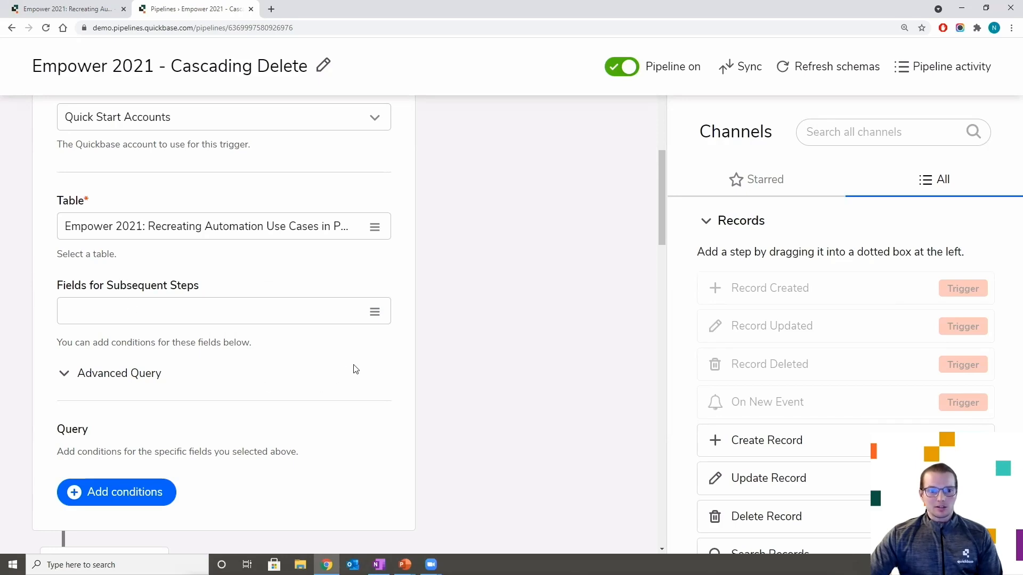
{"action": "scroll", "coordinate": [355, 369], "scroll_direction": "down", "scroll_amount": 4}
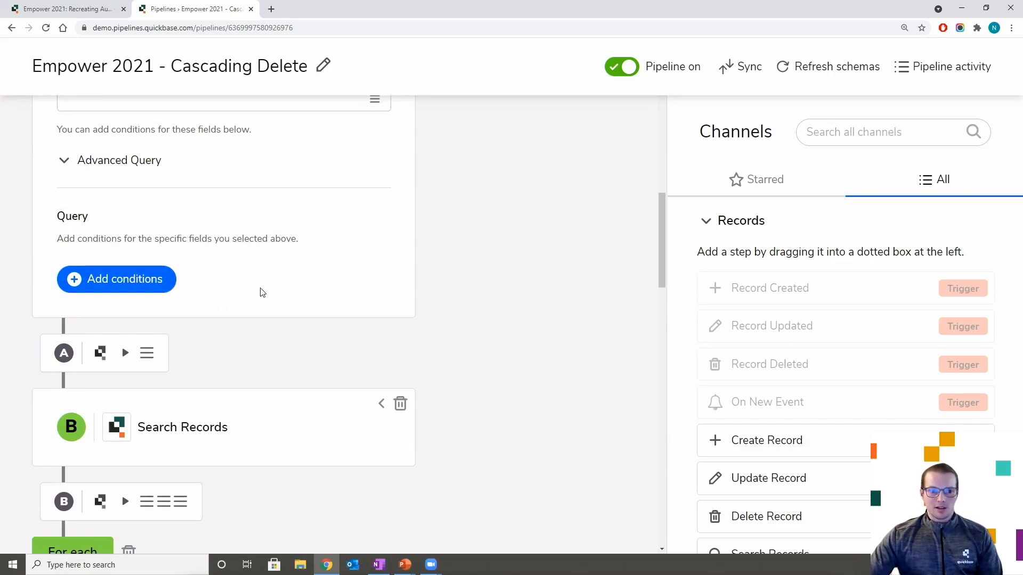
{"action": "scroll", "coordinate": [274, 309], "scroll_direction": "up", "scroll_amount": 10}
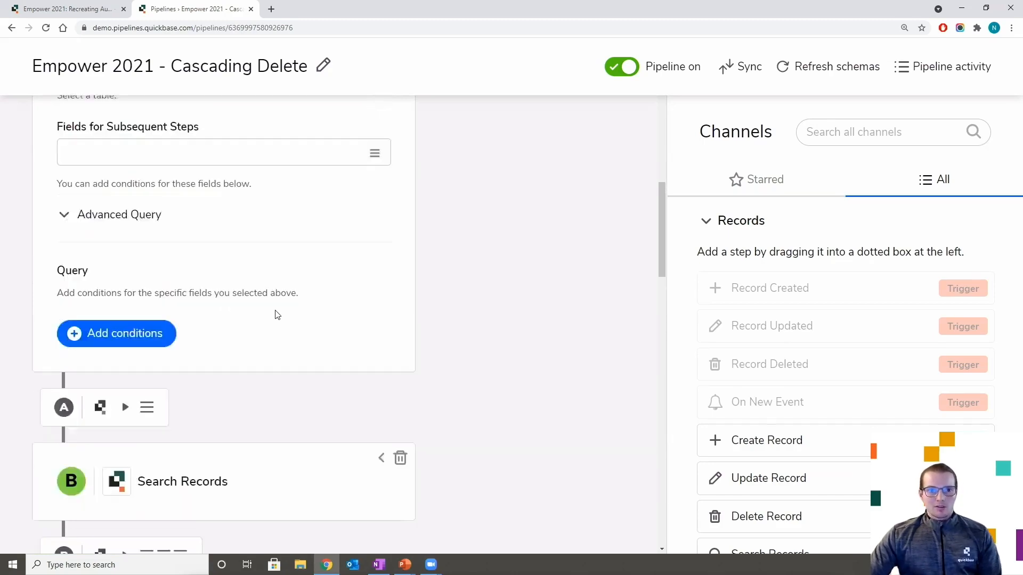
{"action": "left_click", "coordinate": [380, 224]}
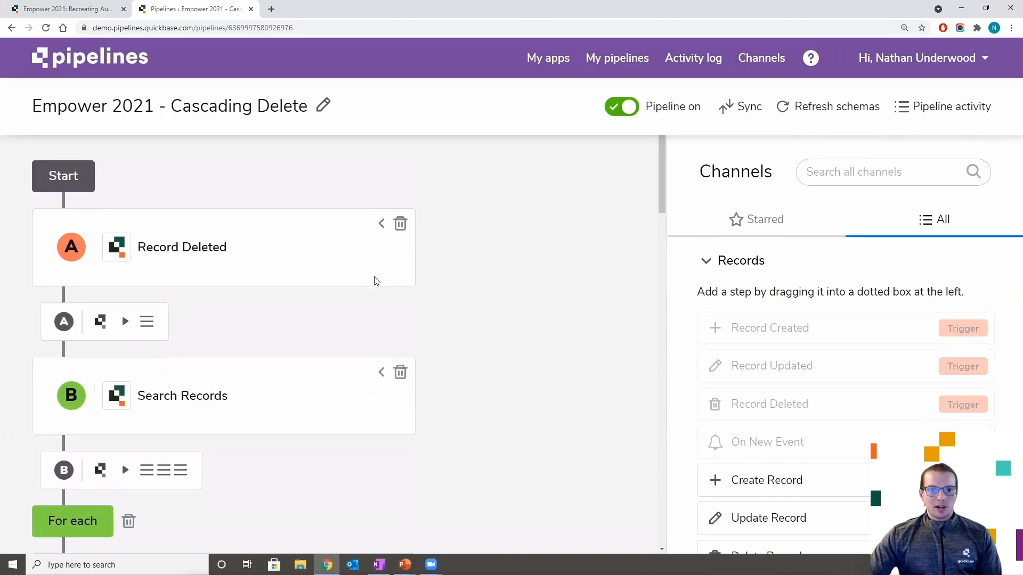
{"action": "scroll", "coordinate": [368, 290], "scroll_direction": "down", "scroll_amount": 2}
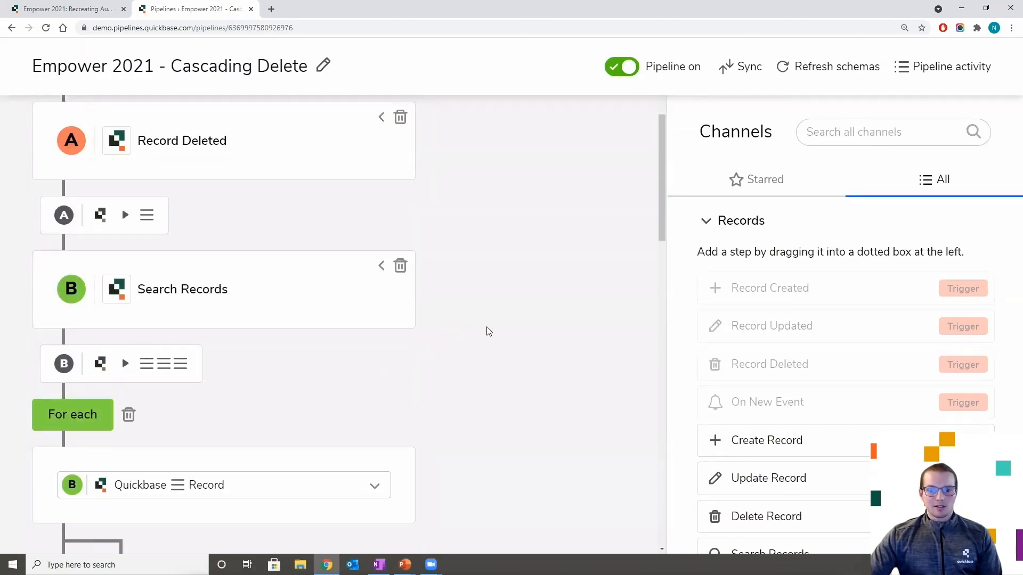
{"action": "scroll", "coordinate": [815, 362], "scroll_direction": "down", "scroll_amount": 3}
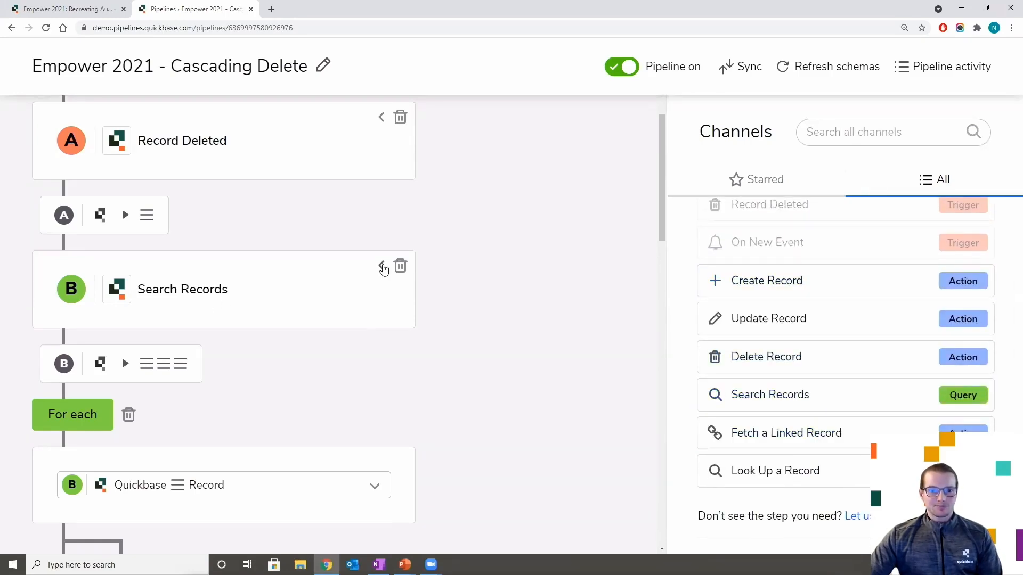
- Expand Search Records to review its Quick Start Accounts table and Related Customer = {{a.id}} query
{"action": "left_click", "coordinate": [382, 267]}
{"action": "scroll", "coordinate": [327, 389], "scroll_direction": "down", "scroll_amount": 5}
{"action": "scroll", "coordinate": [333, 384], "scroll_direction": "down", "scroll_amount": 3}
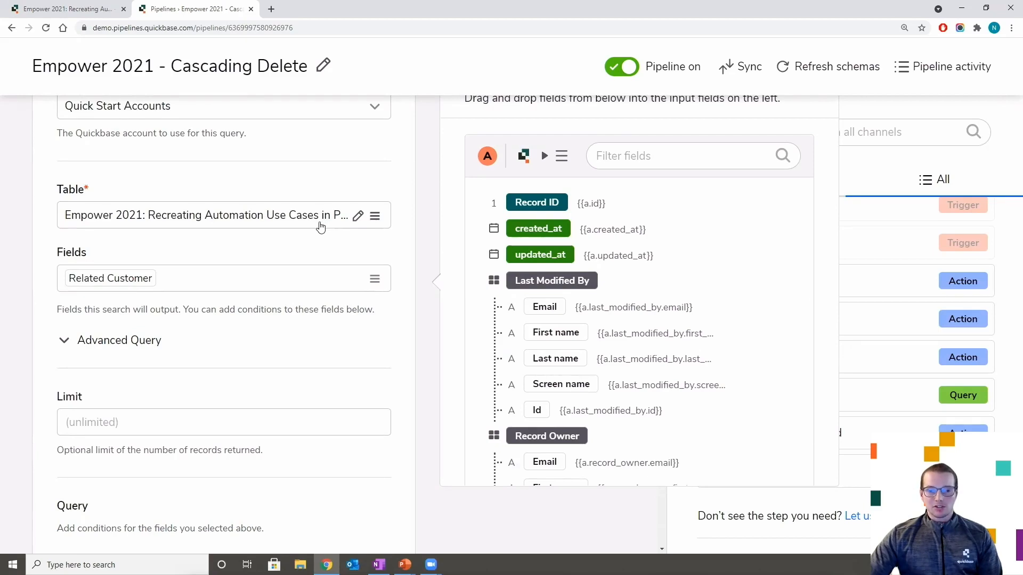
{"action": "scroll", "coordinate": [314, 243], "scroll_direction": "down", "scroll_amount": 1}
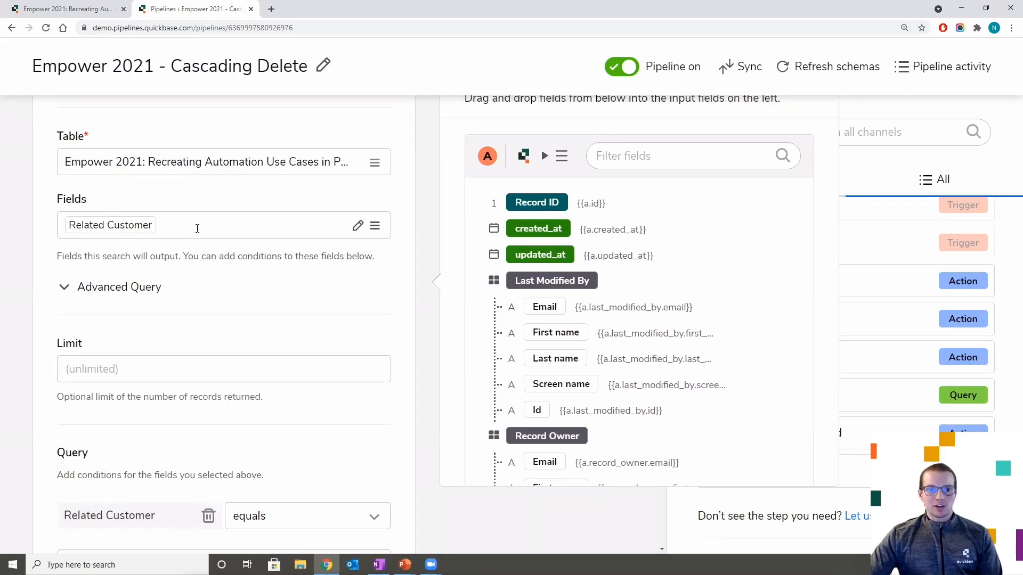
{"action": "scroll", "coordinate": [238, 258], "scroll_direction": "down", "scroll_amount": 1}
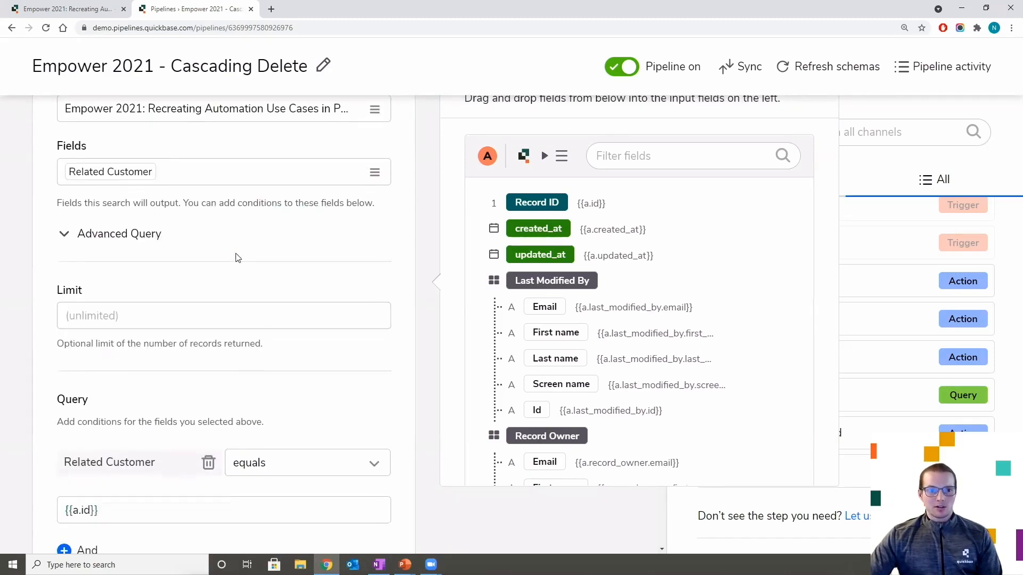
{"action": "scroll", "coordinate": [242, 212], "scroll_direction": "down", "scroll_amount": 1}
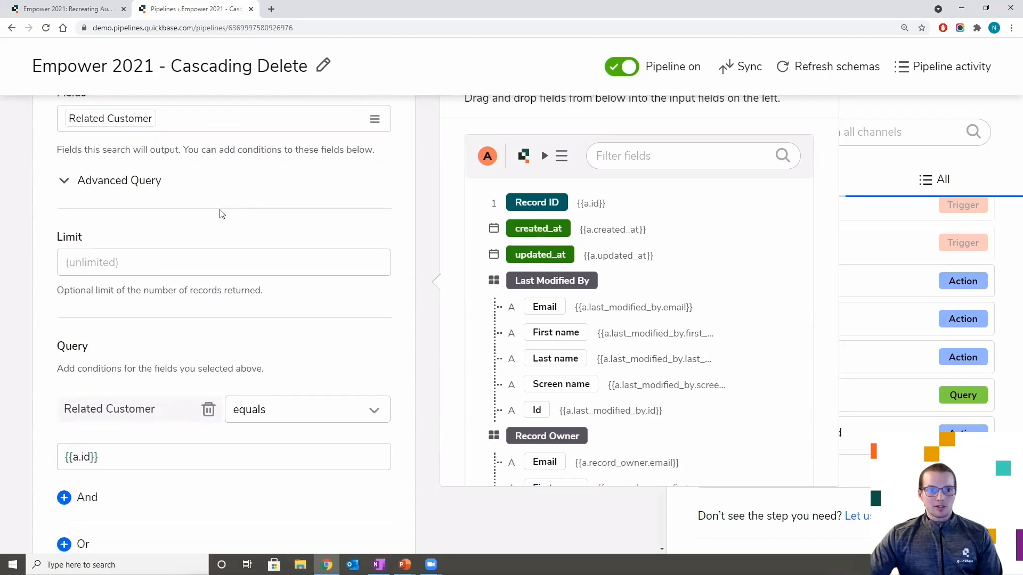
{"action": "scroll", "coordinate": [221, 214], "scroll_direction": "down", "scroll_amount": 3}
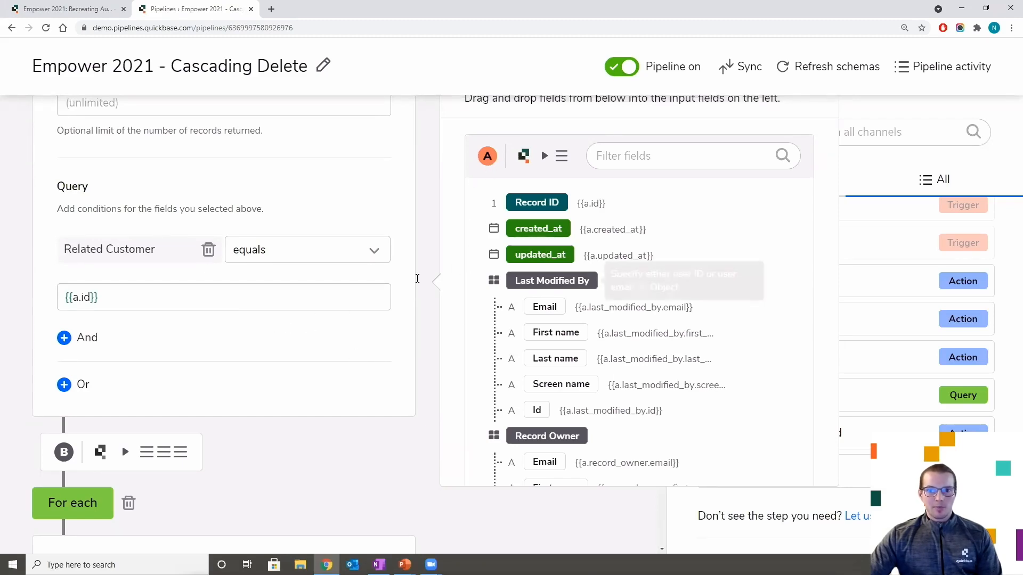
{"action": "scroll", "coordinate": [418, 283], "scroll_direction": "up", "scroll_amount": 4}
{"action": "scroll", "coordinate": [388, 388], "scroll_direction": "up", "scroll_amount": 6}
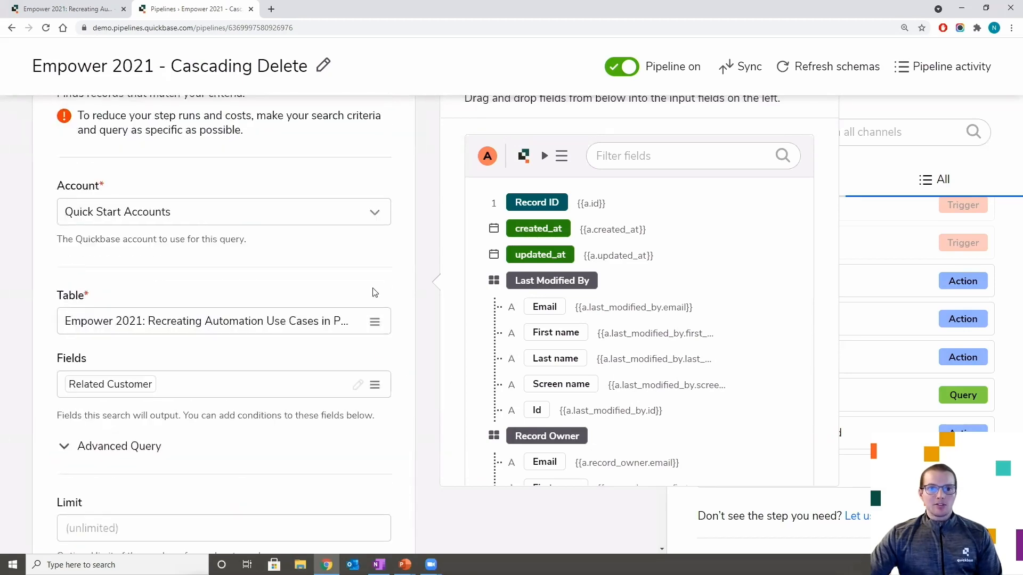
{"action": "scroll", "coordinate": [374, 204], "scroll_direction": "up", "scroll_amount": 2}
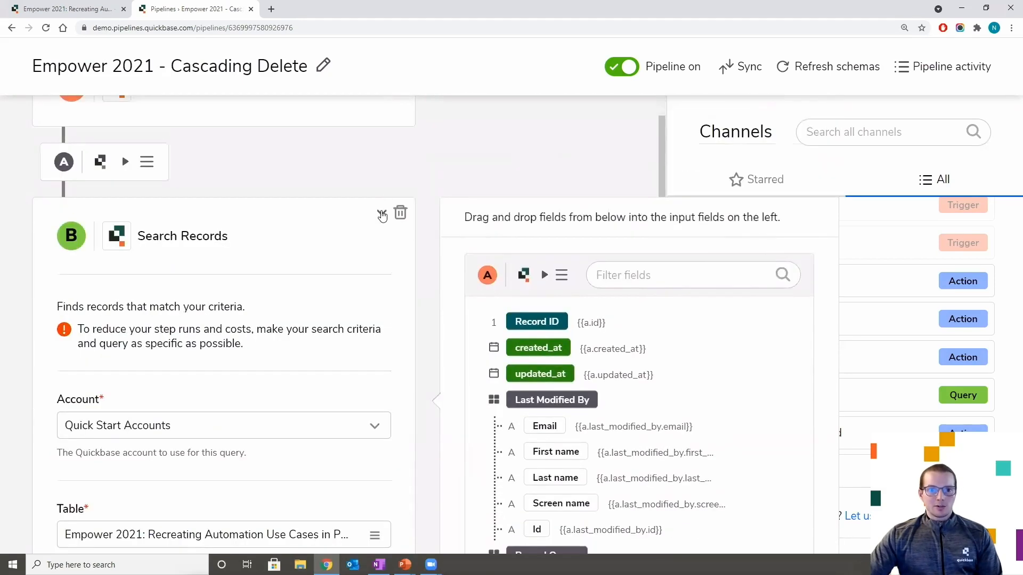
{"action": "left_click", "coordinate": [382, 214]}
{"action": "scroll", "coordinate": [343, 319], "scroll_direction": "down", "scroll_amount": 1}
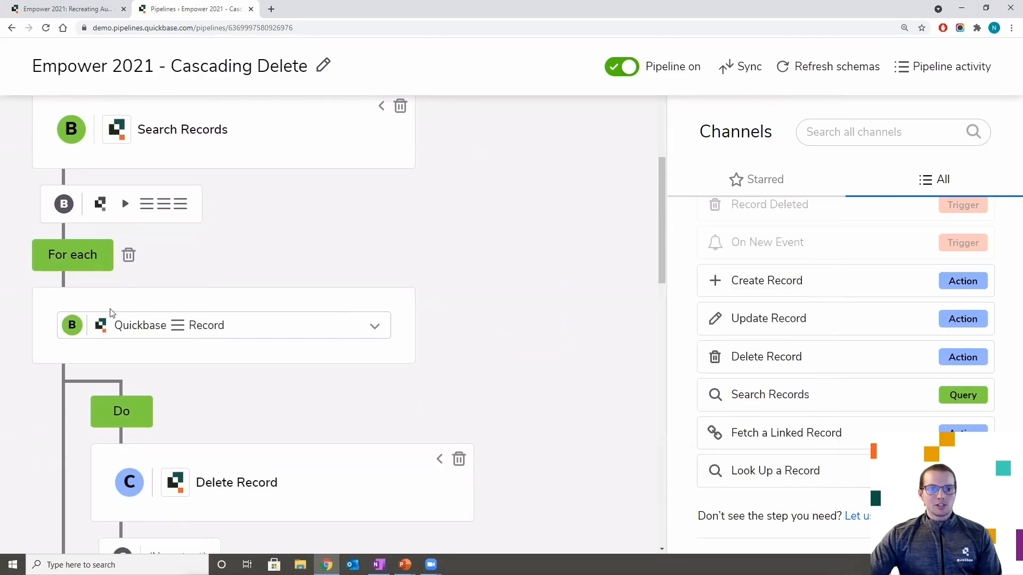
{"action": "scroll", "coordinate": [151, 421], "scroll_direction": "down", "scroll_amount": 2}
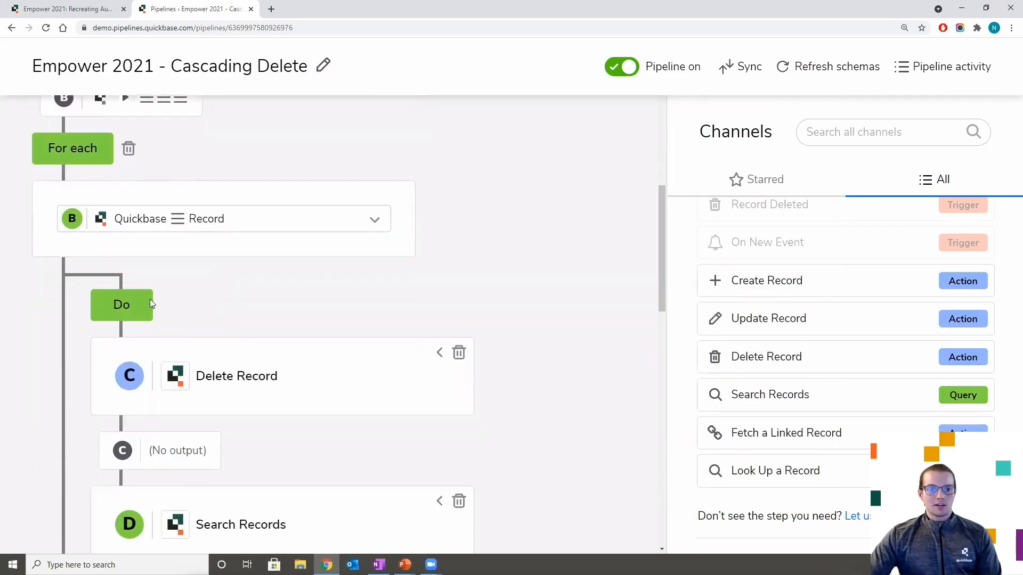
{"action": "scroll", "coordinate": [181, 321], "scroll_direction": "down", "scroll_amount": 2}
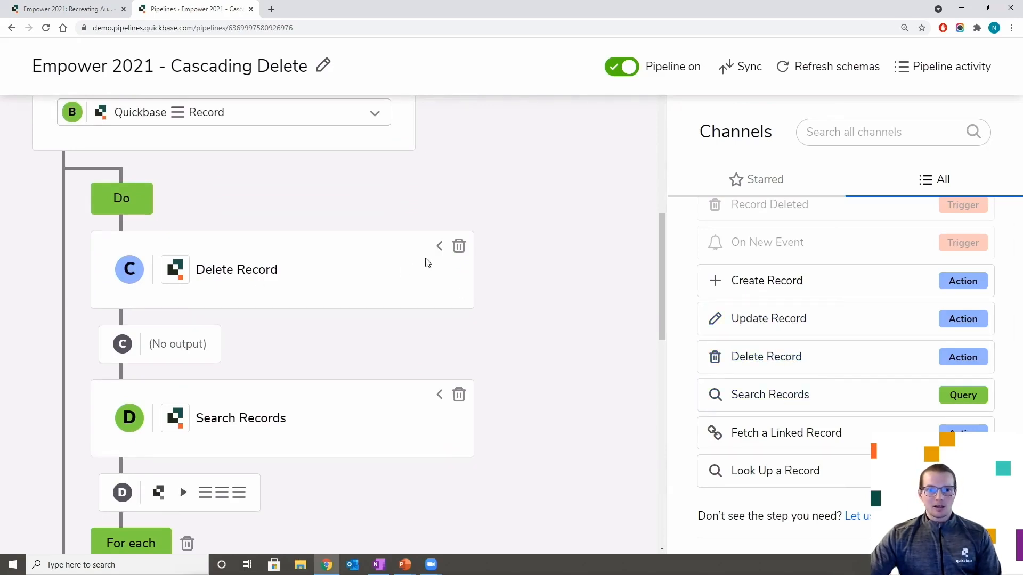
{"action": "left_click", "coordinate": [439, 248]}
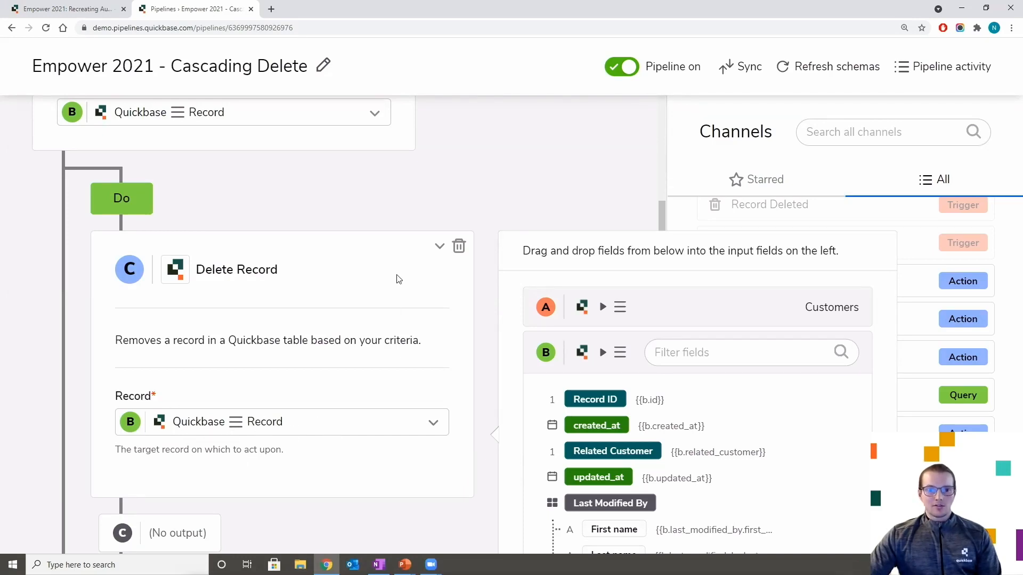
{"action": "left_click", "coordinate": [439, 248]}
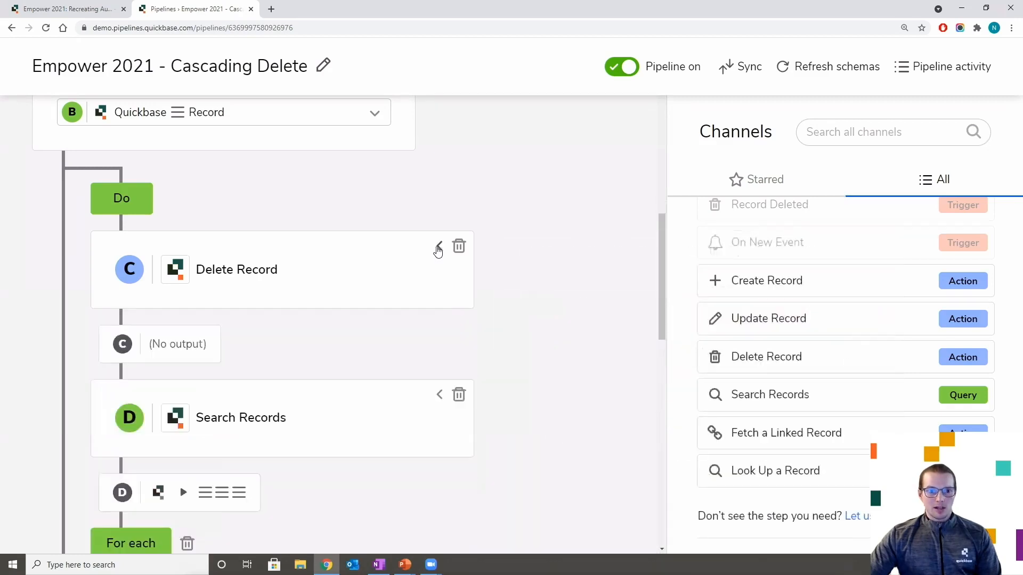
{"action": "scroll", "coordinate": [412, 287], "scroll_direction": "down", "scroll_amount": 2}
{"action": "scroll", "coordinate": [410, 291], "scroll_direction": "down", "scroll_amount": 1}
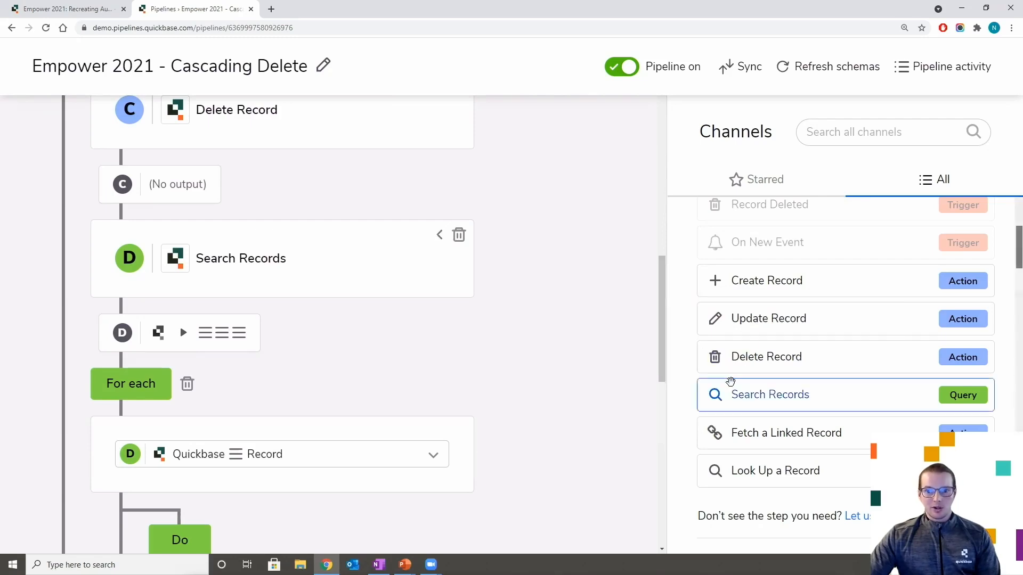
{"action": "left_click", "coordinate": [441, 238]}
{"action": "scroll", "coordinate": [402, 269], "scroll_direction": "down", "scroll_amount": 5}
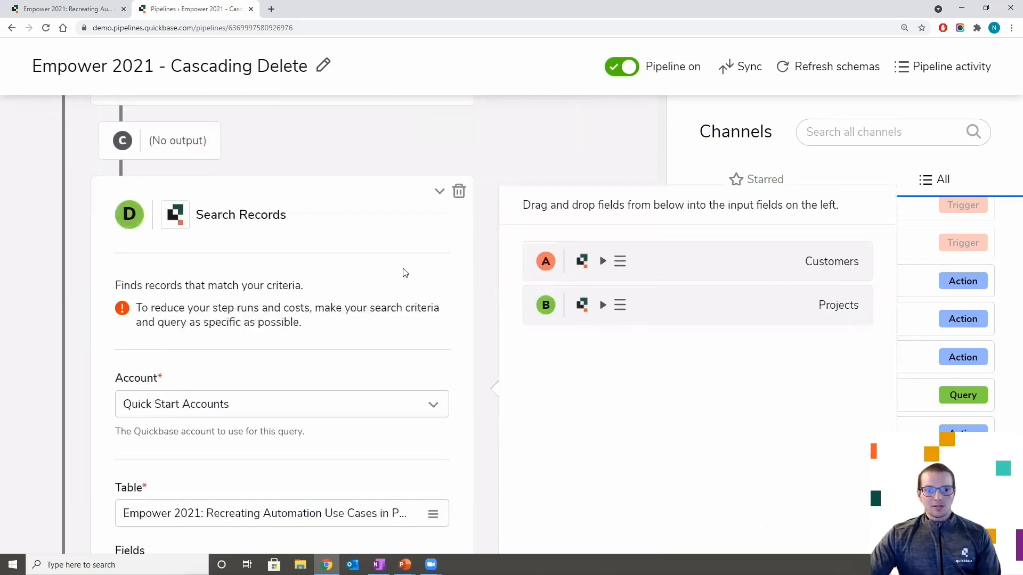
{"action": "scroll", "coordinate": [400, 274], "scroll_direction": "down", "scroll_amount": 1}
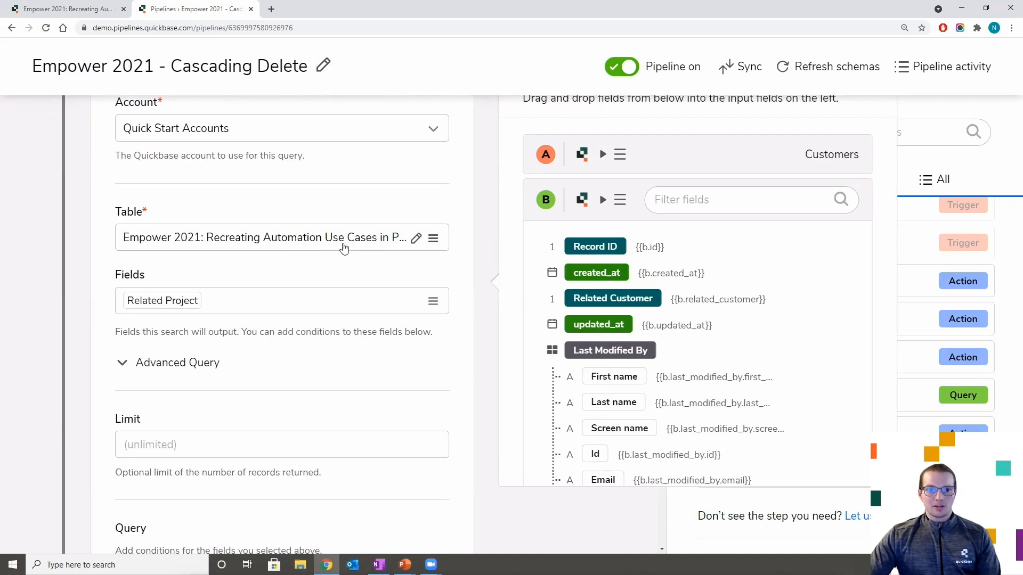
{"action": "scroll", "coordinate": [345, 248], "scroll_direction": "down", "scroll_amount": 2}
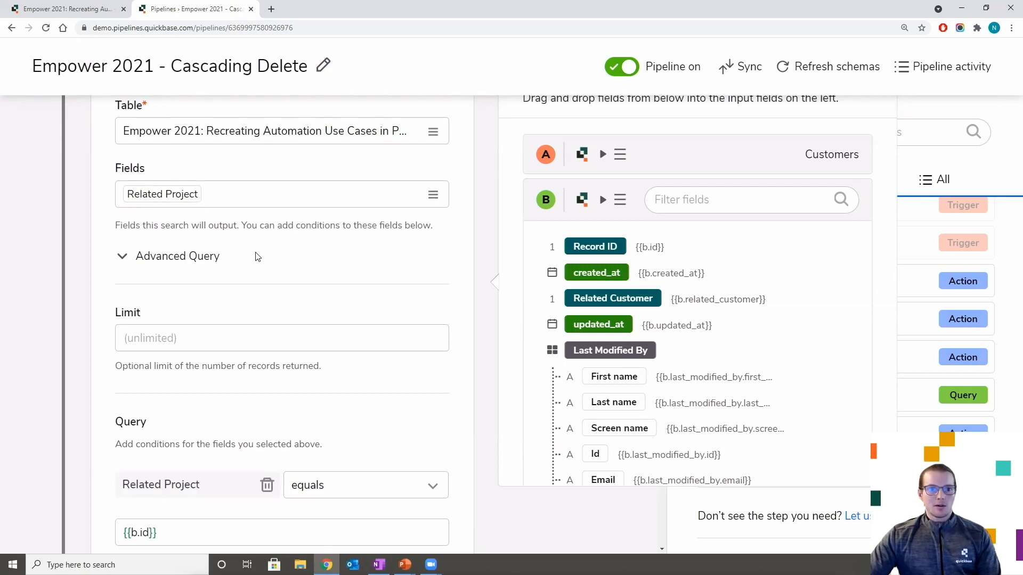
{"action": "scroll", "coordinate": [259, 256], "scroll_direction": "down", "scroll_amount": 4}
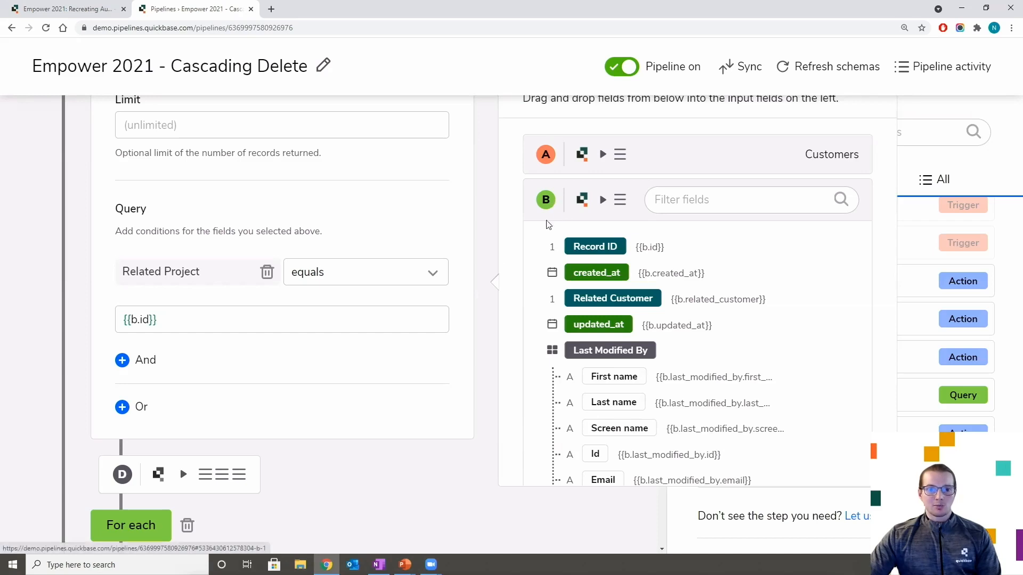
{"action": "scroll", "coordinate": [303, 316], "scroll_direction": "down", "scroll_amount": 3}
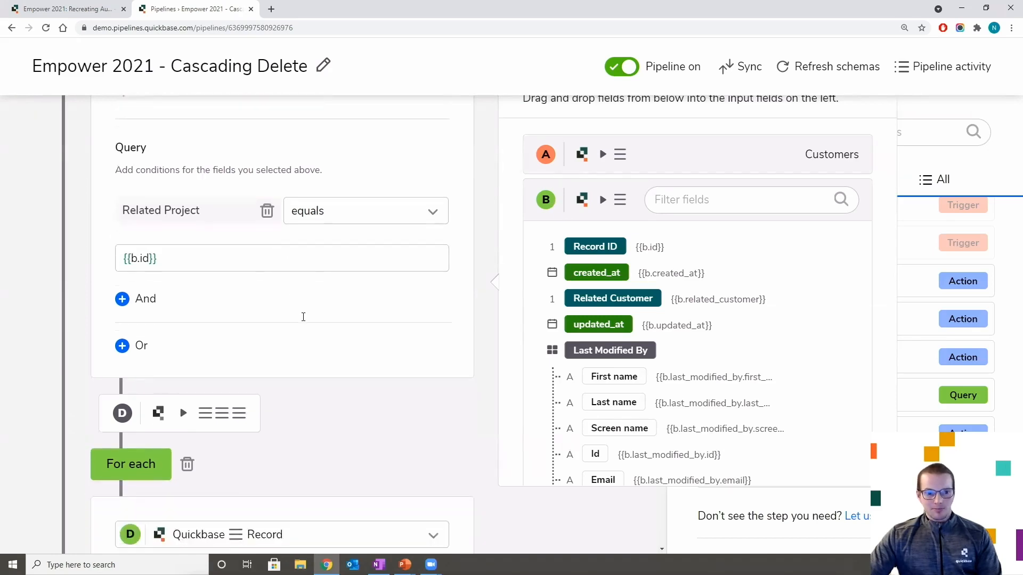
{"action": "scroll", "coordinate": [326, 319], "scroll_direction": "up", "scroll_amount": 5}
{"action": "scroll", "coordinate": [391, 319], "scroll_direction": "up", "scroll_amount": 10}
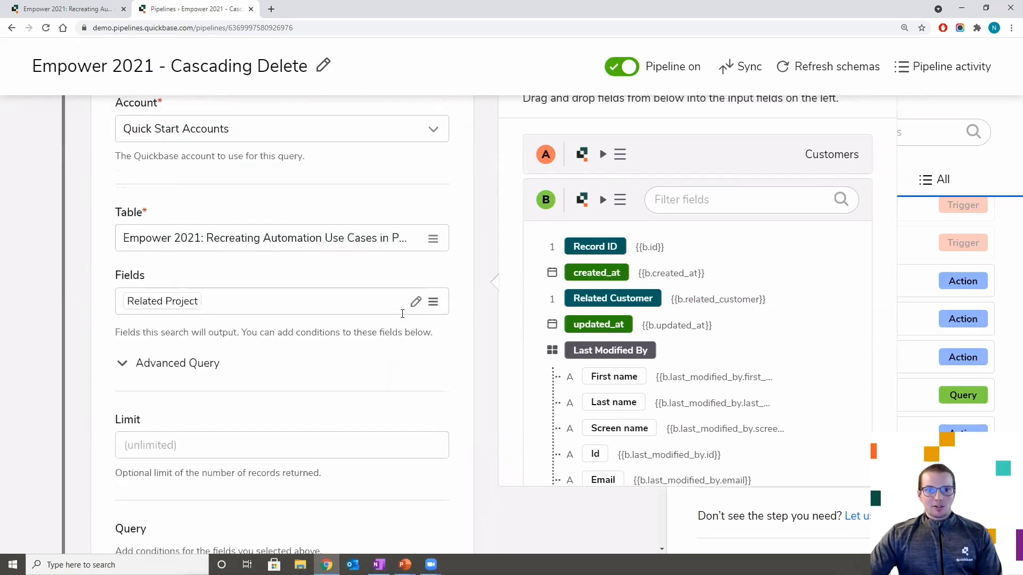
{"action": "left_click", "coordinate": [438, 236]}
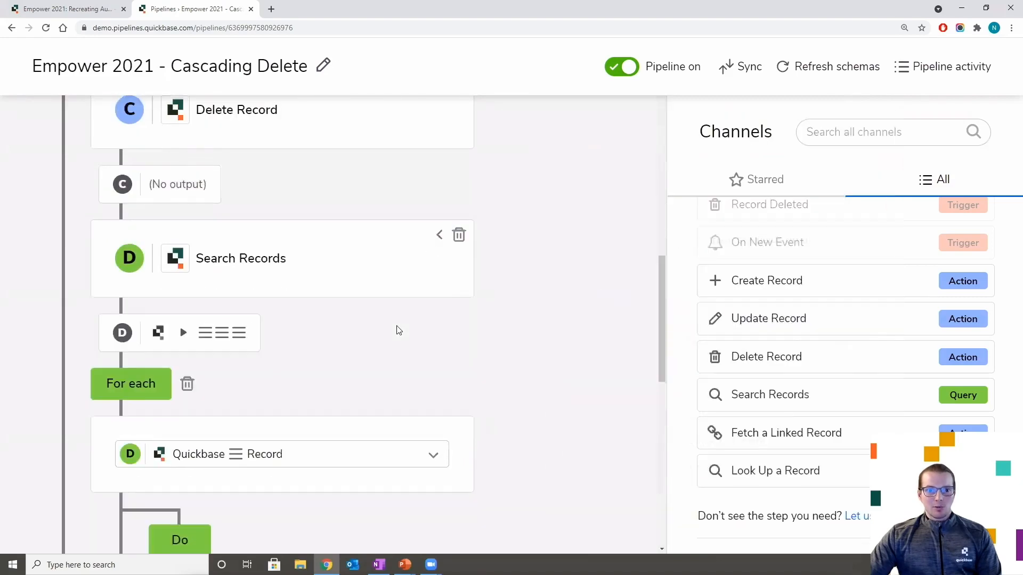
{"action": "scroll", "coordinate": [384, 322], "scroll_direction": "down", "scroll_amount": 3}
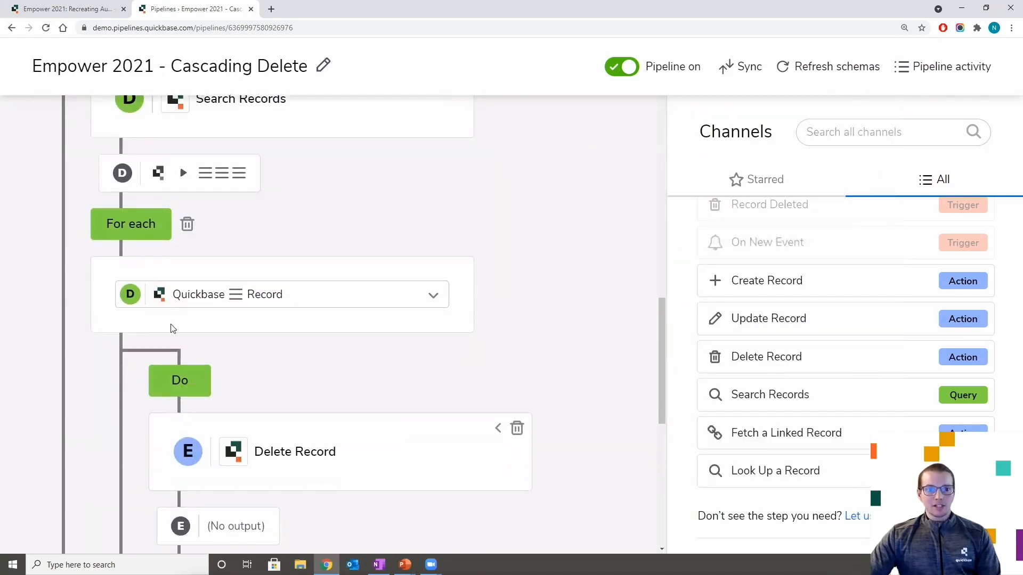
{"action": "scroll", "coordinate": [207, 323], "scroll_direction": "down", "scroll_amount": 3}
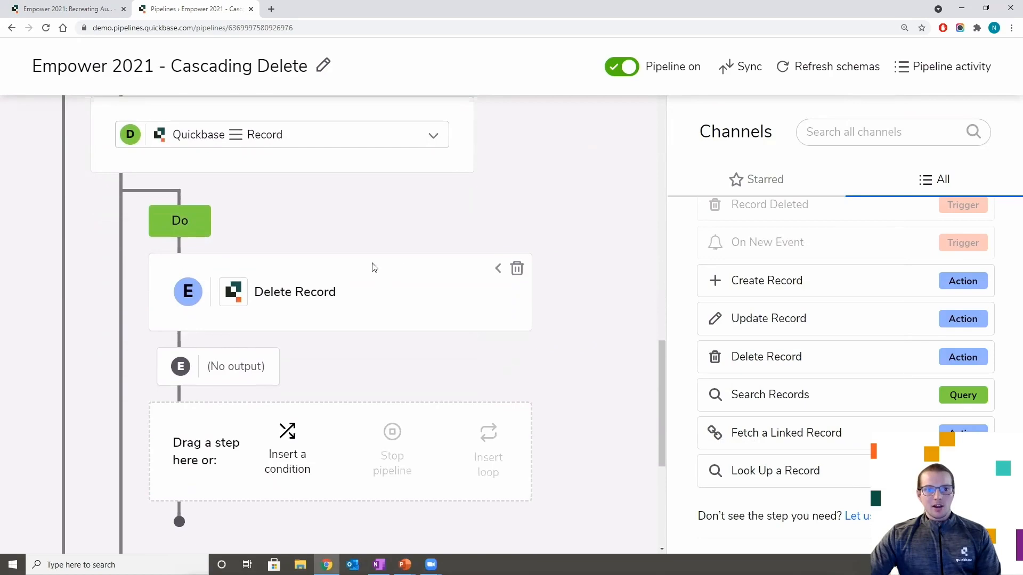
{"action": "left_click", "coordinate": [498, 270]}
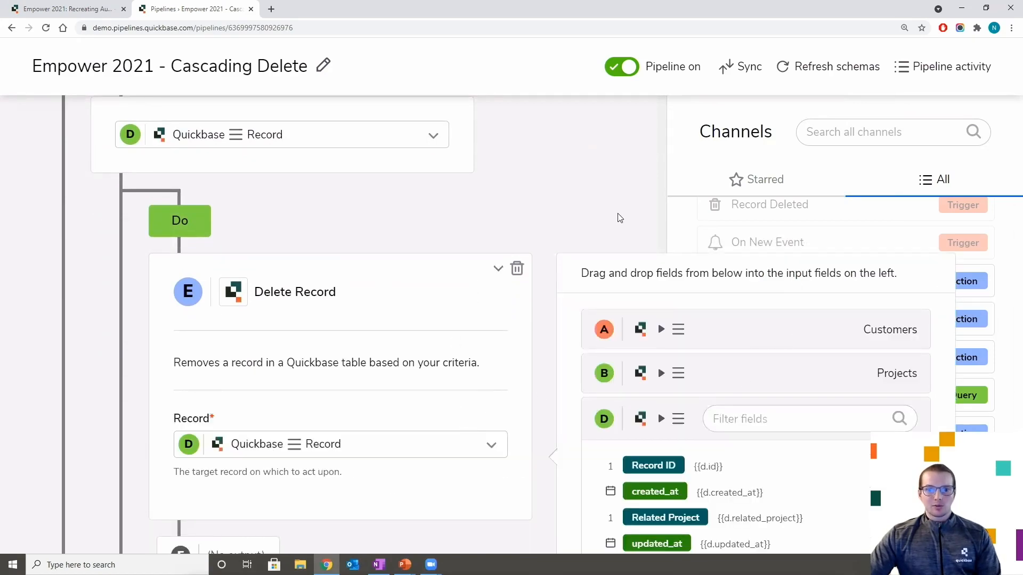
{"action": "scroll", "coordinate": [577, 223], "scroll_direction": "down", "scroll_amount": 2}
{"action": "scroll", "coordinate": [578, 224], "scroll_direction": "down", "scroll_amount": 1}
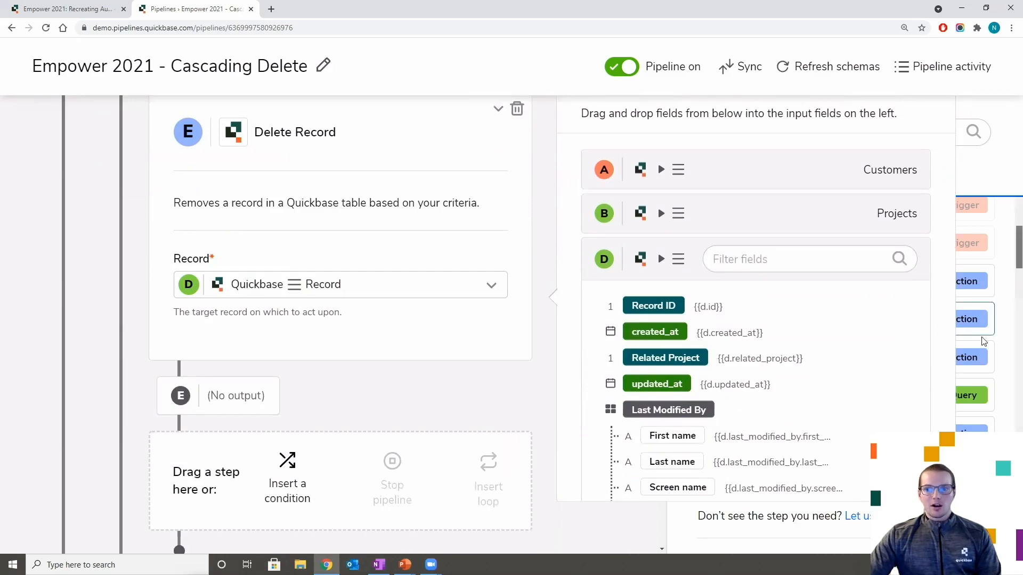
{"action": "scroll", "coordinate": [330, 347], "scroll_direction": "up", "scroll_amount": 4}
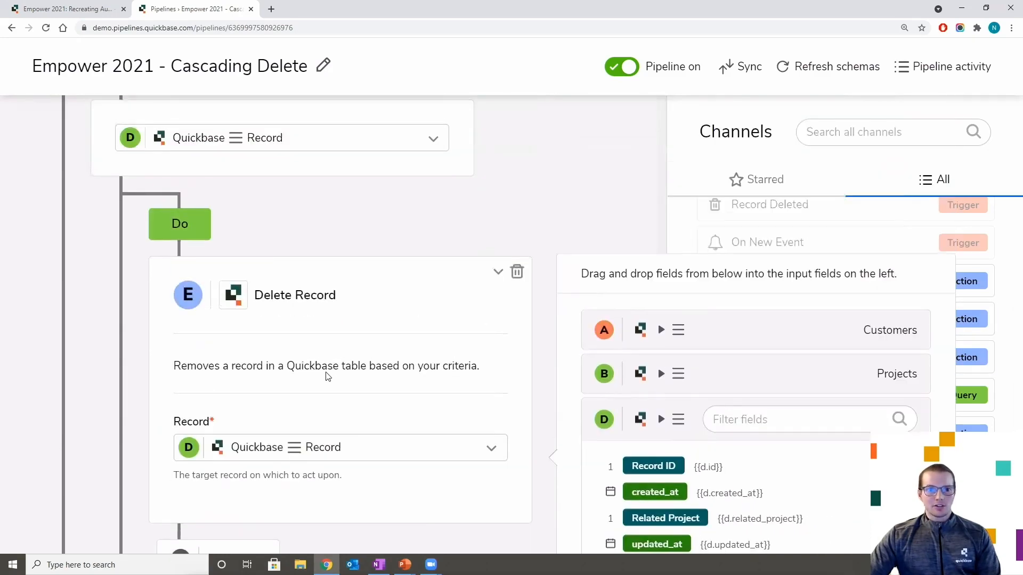
{"action": "scroll", "coordinate": [320, 392], "scroll_direction": "down", "scroll_amount": 3}
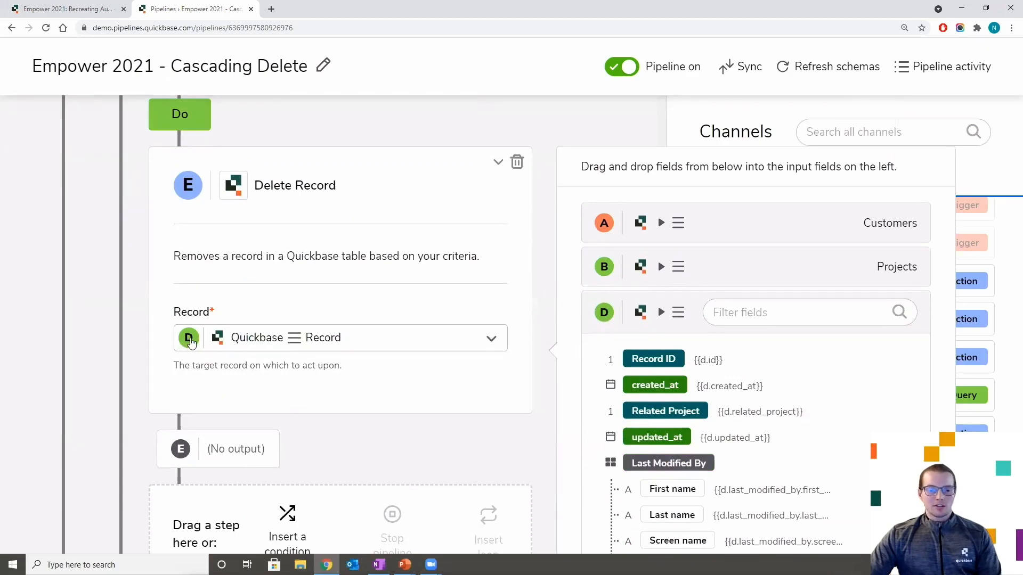
{"action": "scroll", "coordinate": [311, 355], "scroll_direction": "up", "scroll_amount": 6}
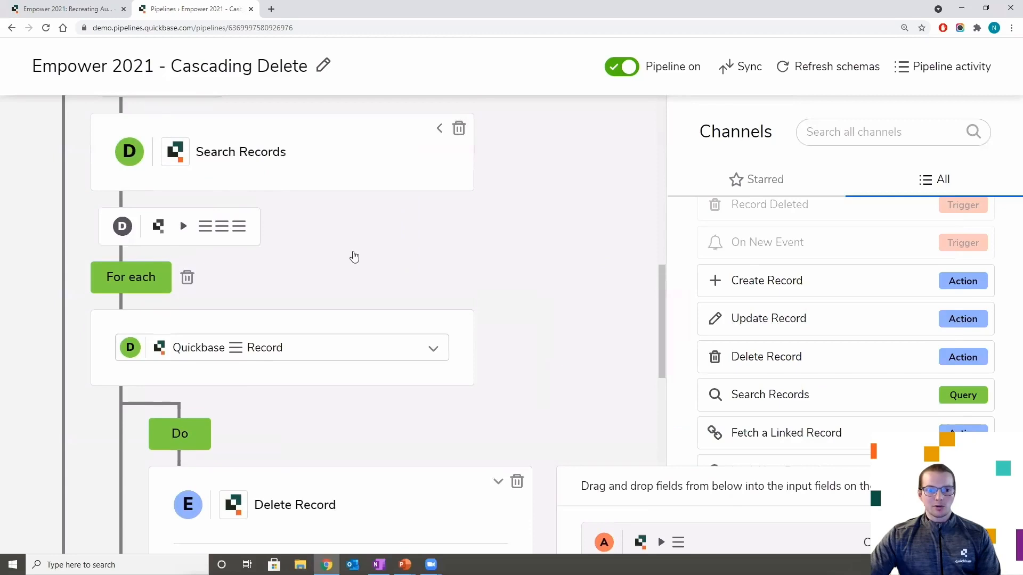
{"action": "scroll", "coordinate": [354, 256], "scroll_direction": "down", "scroll_amount": 5}
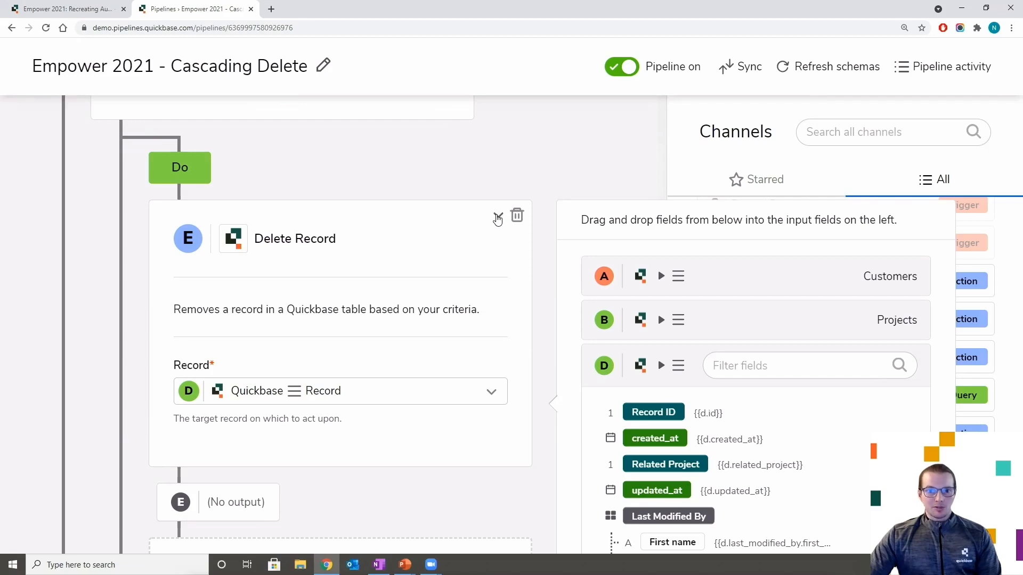
{"action": "left_click", "coordinate": [497, 217]}
{"action": "scroll", "coordinate": [571, 373], "scroll_direction": "up", "scroll_amount": 7}
{"action": "scroll", "coordinate": [570, 371], "scroll_direction": "up", "scroll_amount": 8}
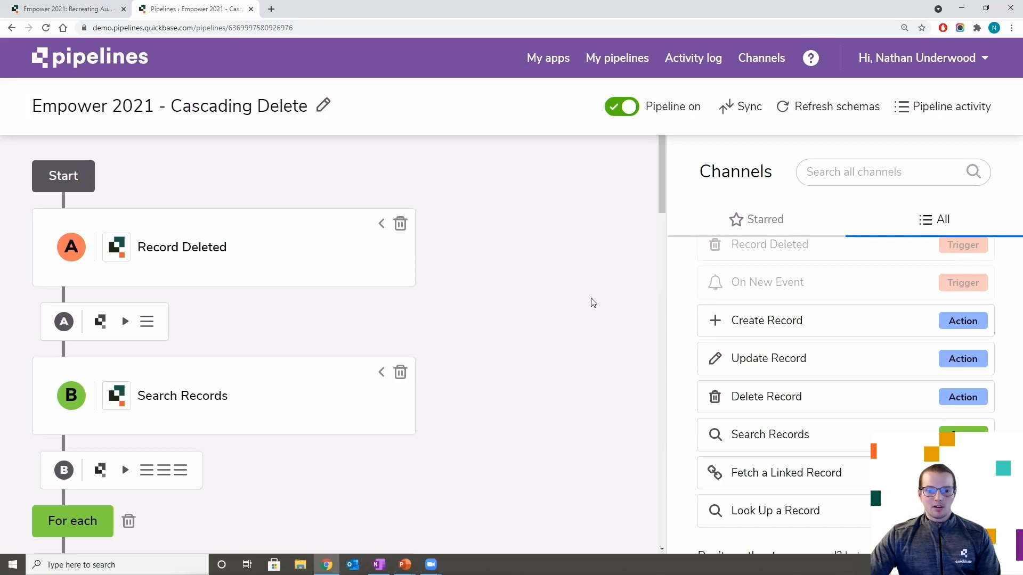
{"action": "mouse_move", "coordinate": [408, 569]}
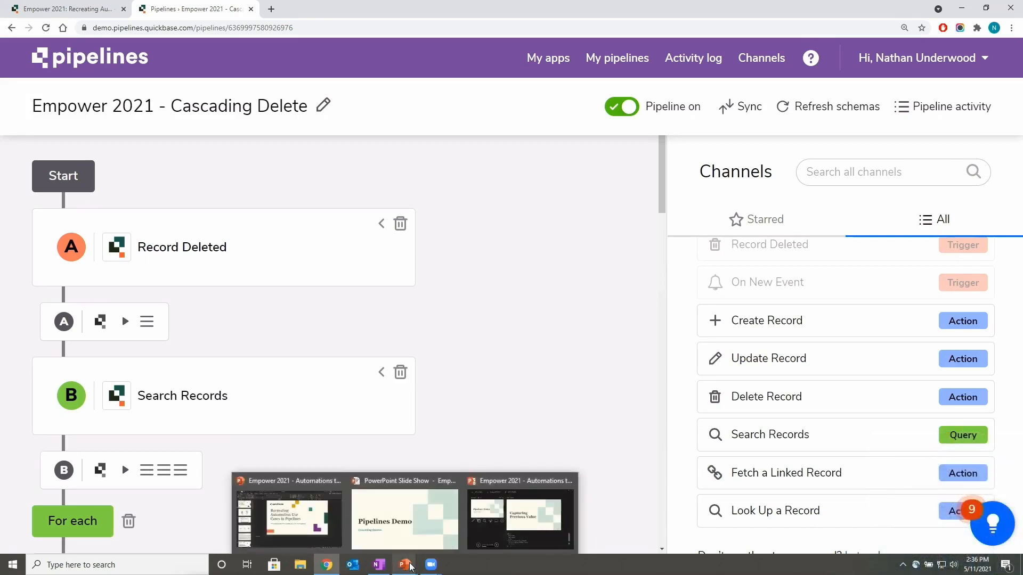
- Resume the slide show and advance to the Capturing Previous Value requirements and use case slide
{"action": "left_click", "coordinate": [417, 534]}
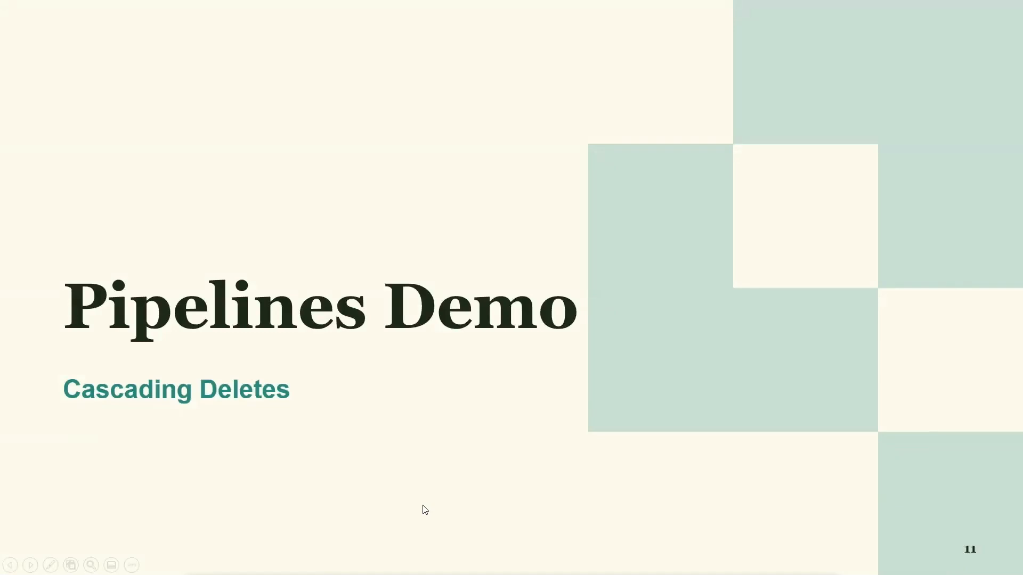
{"action": "key", "text": "Right"}
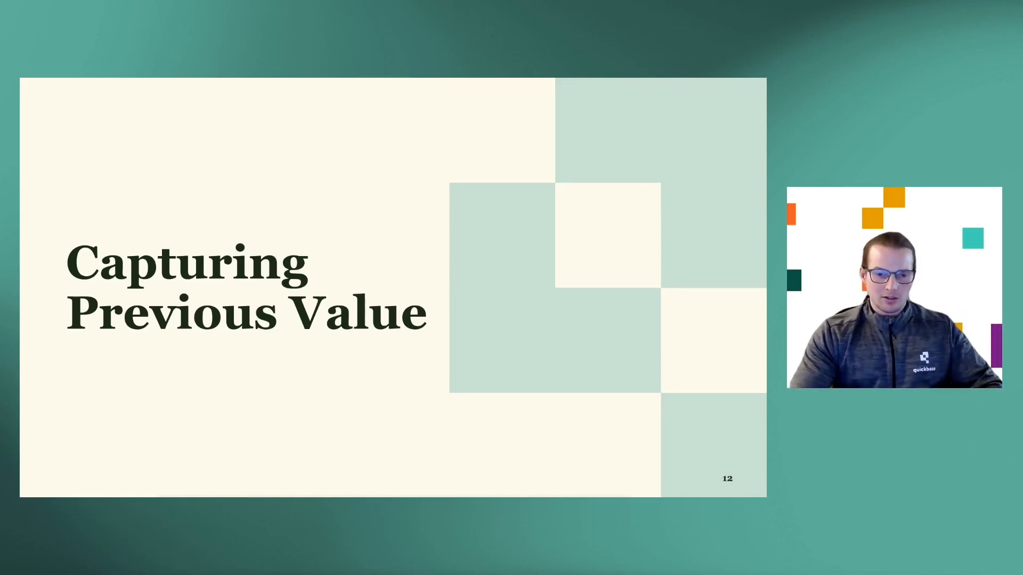
{"action": "key", "text": "Right"}
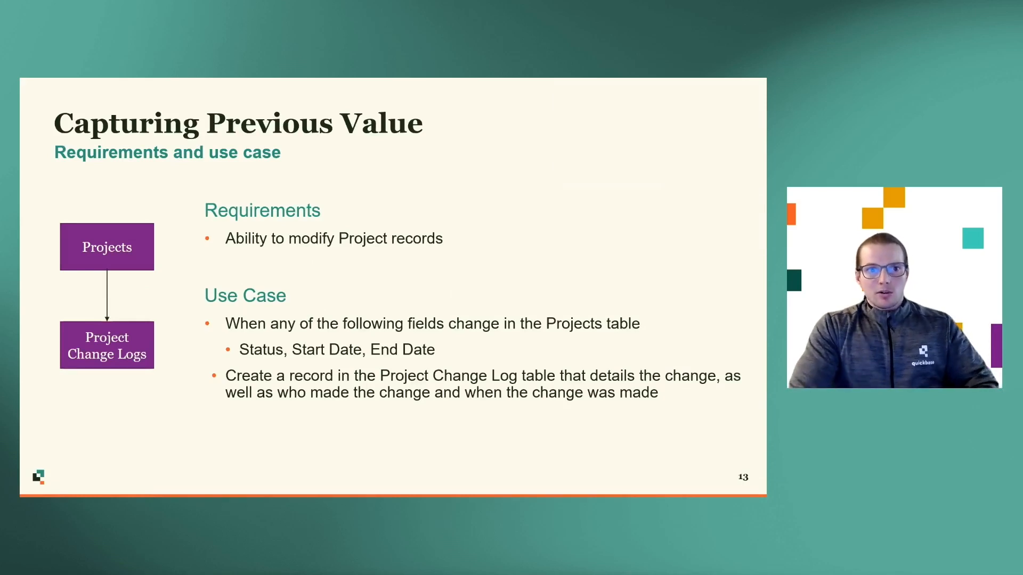
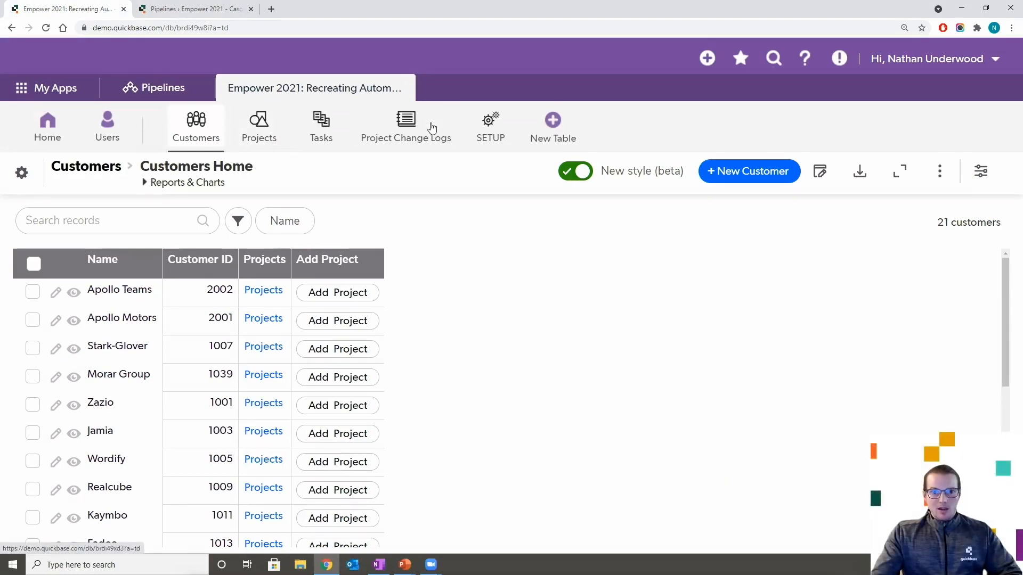
- Review the five Project Change Logs entries, then open the Projects table listing 24 projects
{"action": "left_click", "coordinate": [410, 131]}
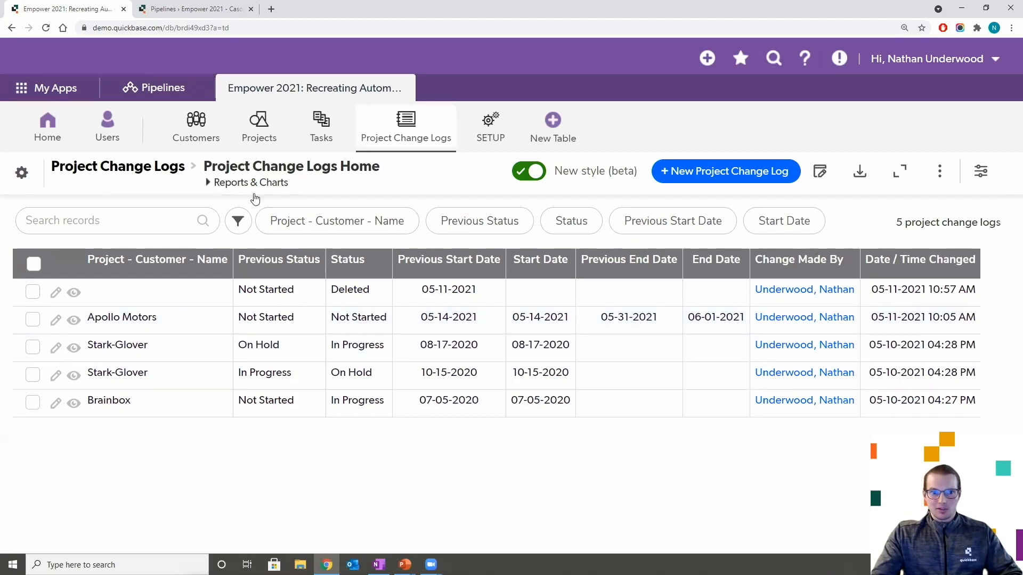
{"action": "left_click", "coordinate": [256, 127]}
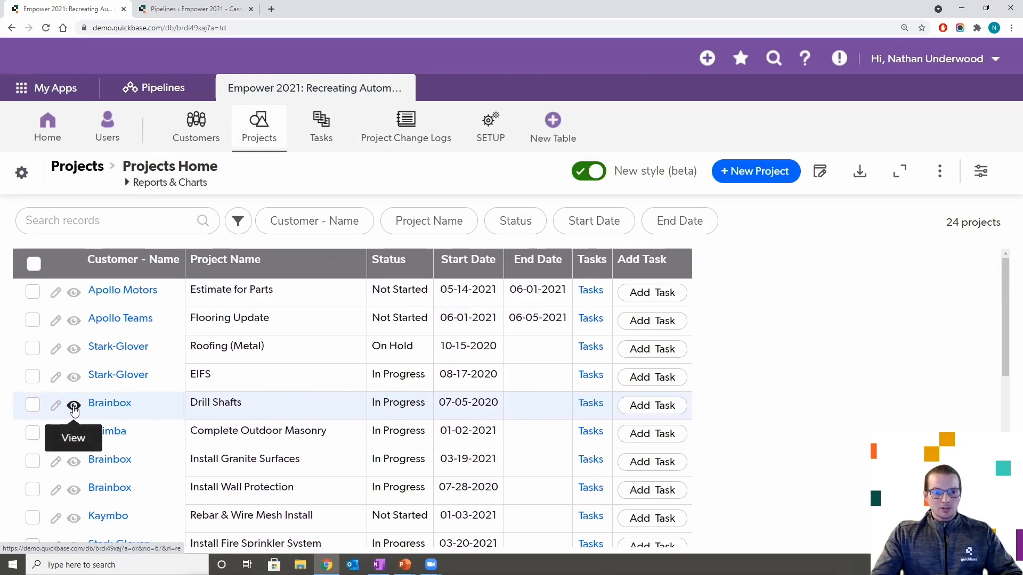
- Open the Drill Shafts project for editing and set its Status to On Hold
{"action": "left_click", "coordinate": [74, 408]}
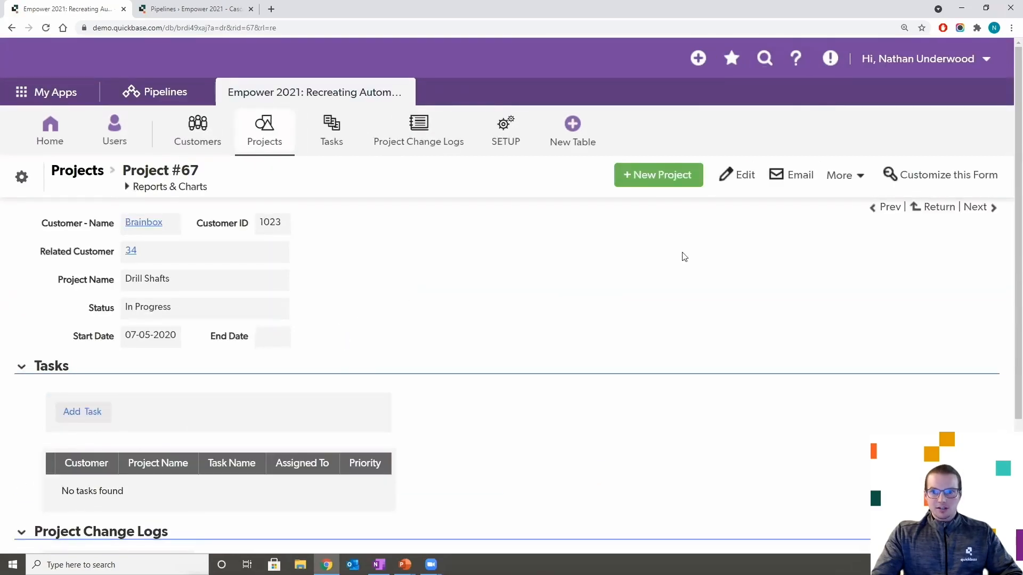
{"action": "left_click", "coordinate": [741, 178]}
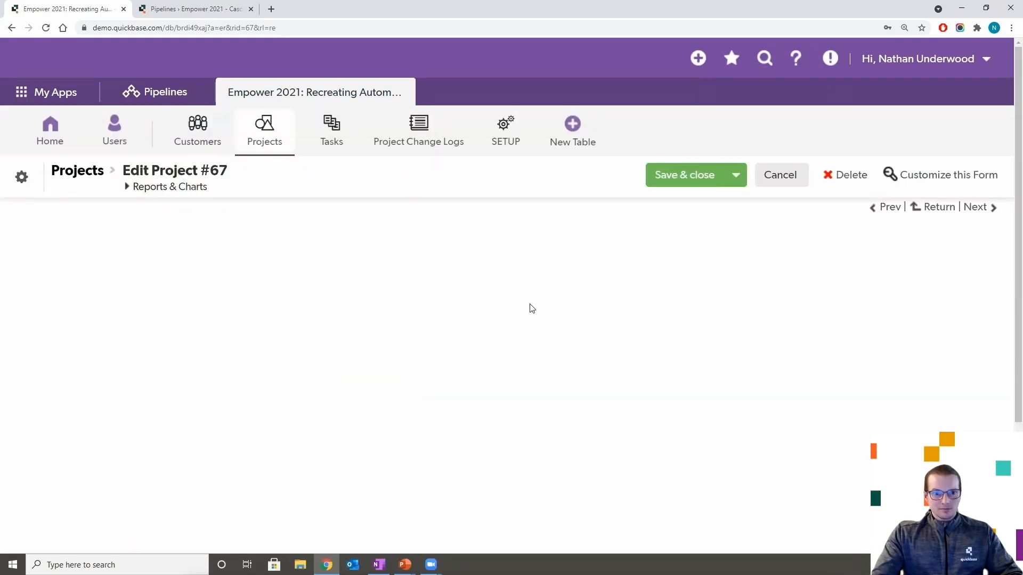
{"action": "left_click", "coordinate": [242, 324]}
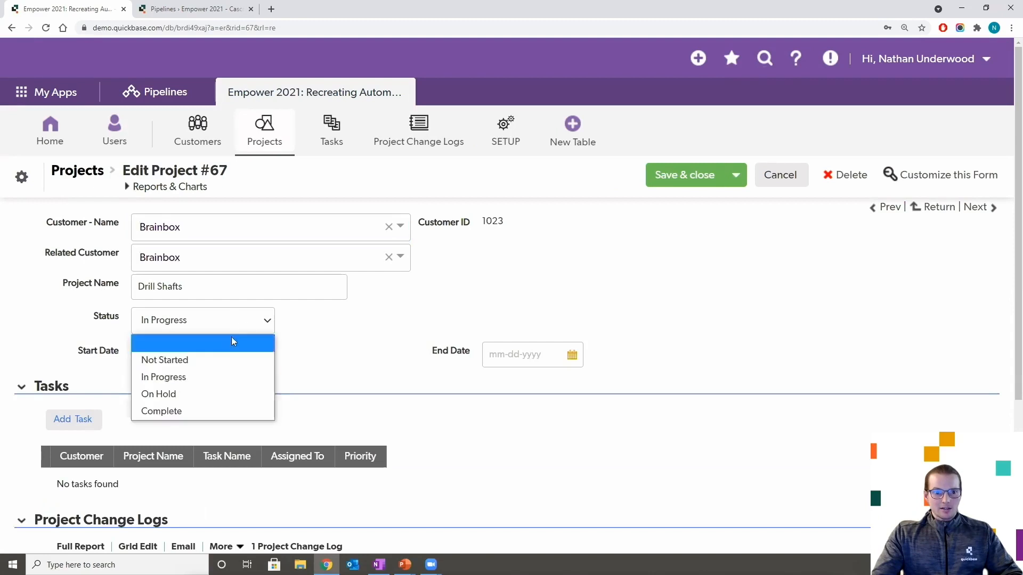
{"action": "left_click", "coordinate": [192, 396]}
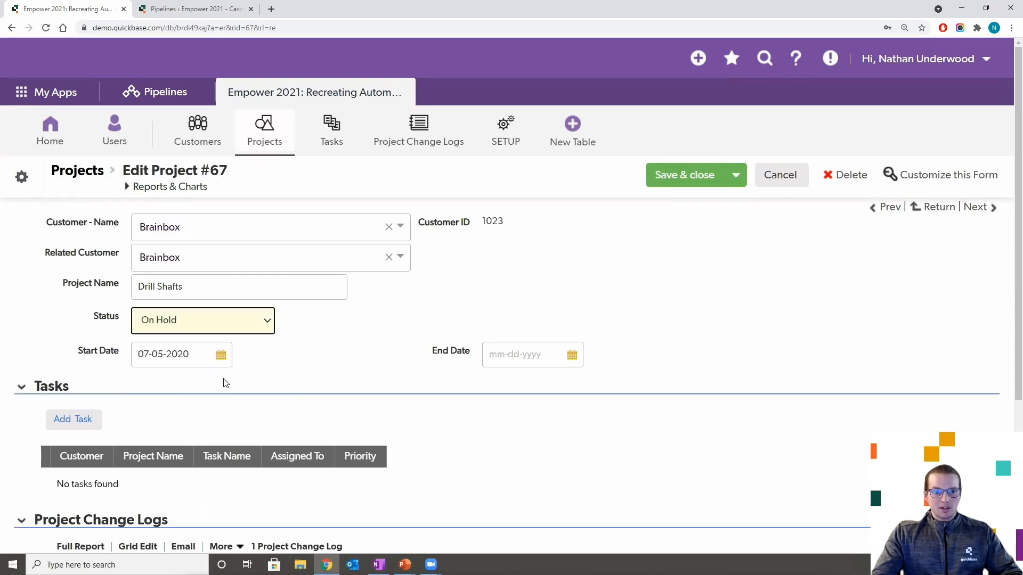
- Set Start Date 08-03-2020 and End Date 12-31-2021, then save and close the project
{"action": "left_click", "coordinate": [221, 357]}
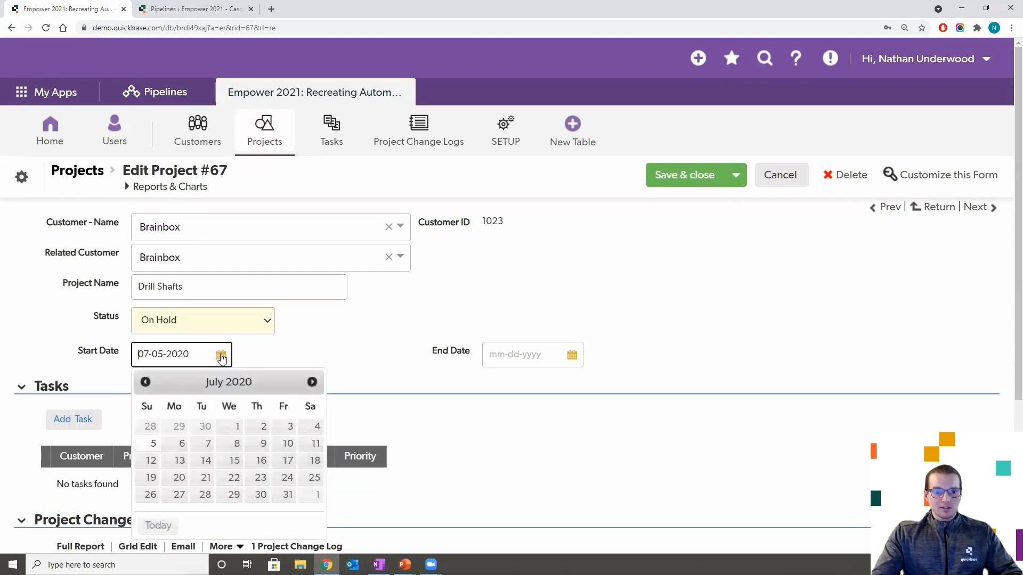
{"action": "left_click", "coordinate": [313, 383]}
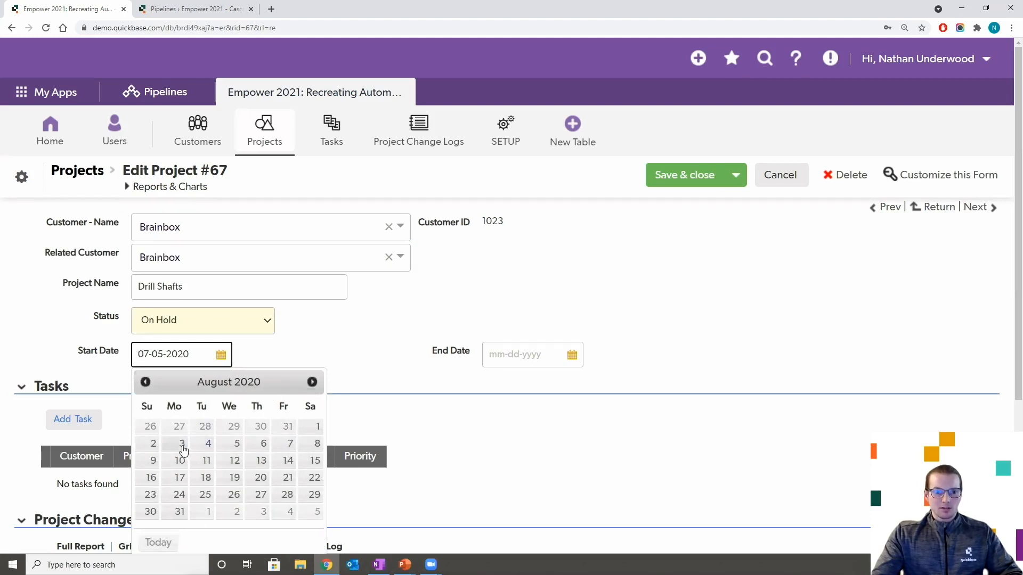
{"action": "left_click", "coordinate": [182, 444]}
{"action": "left_click", "coordinate": [569, 357]}
{"action": "left_click", "coordinate": [664, 167]}
{"action": "left_click", "coordinate": [664, 167]}
{"action": "left_click", "coordinate": [664, 166]}
{"action": "left_click", "coordinate": [663, 166]}
{"action": "left_click", "coordinate": [664, 167]}
{"action": "left_click", "coordinate": [664, 166]}
{"action": "left_click", "coordinate": [663, 166]}
{"action": "left_click", "coordinate": [637, 282]}
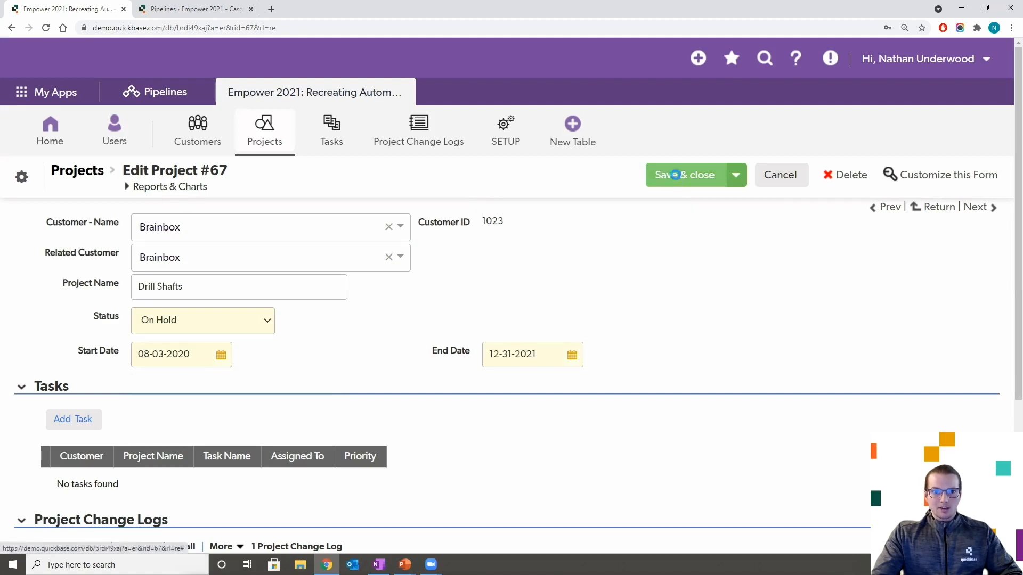
{"action": "left_click", "coordinate": [677, 182]}
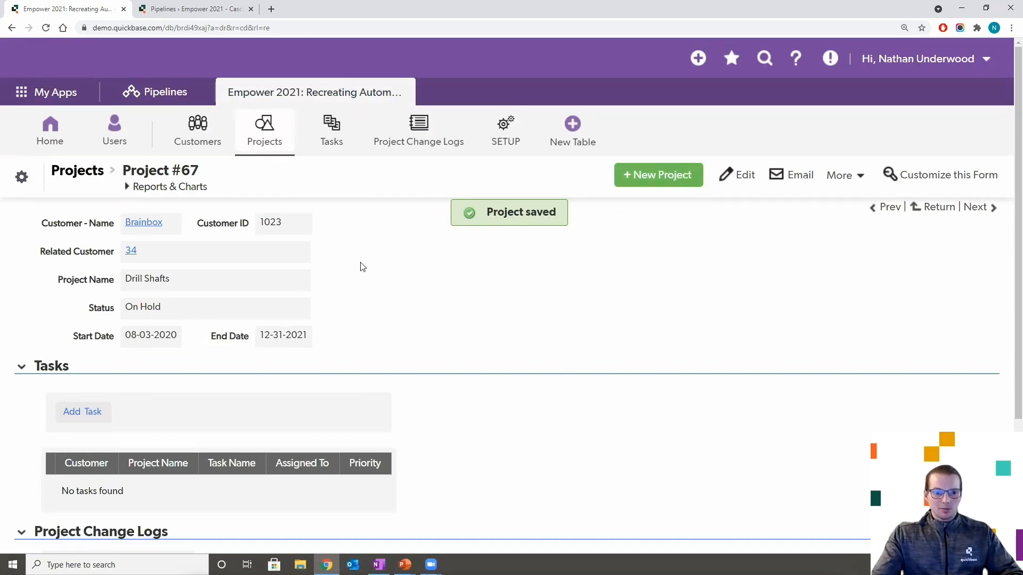
- Scroll down to check the new Drill Shafts change log entry, then scroll back up
{"action": "scroll", "coordinate": [378, 267], "scroll_direction": "down", "scroll_amount": 3}
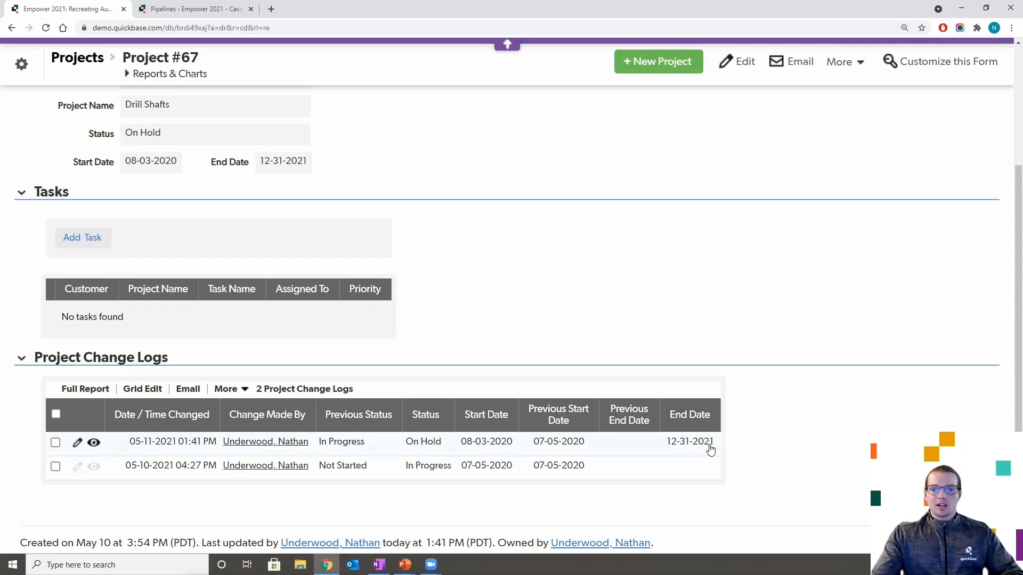
{"action": "scroll", "coordinate": [637, 320], "scroll_direction": "up", "scroll_amount": 5}
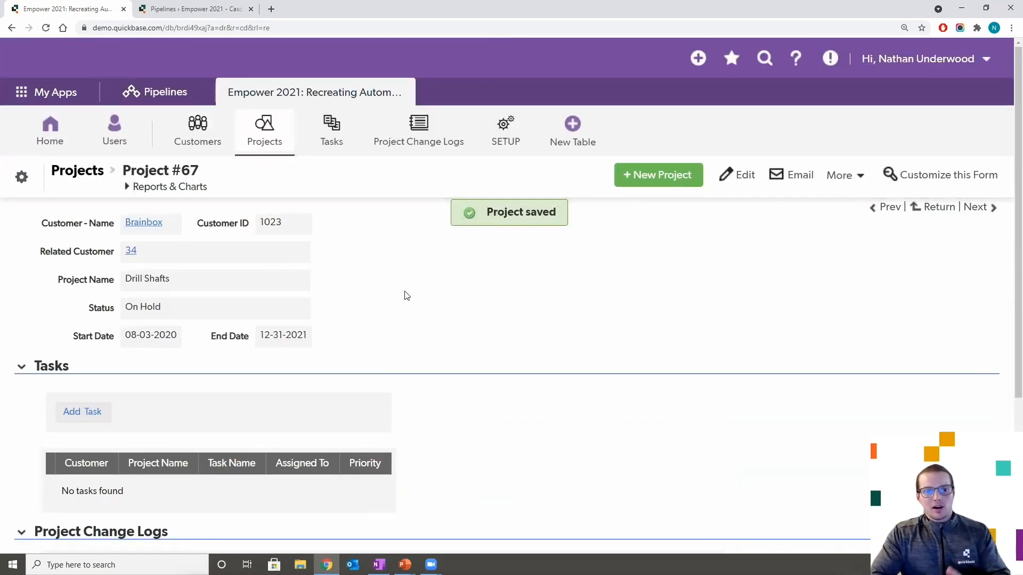
- Filter My pipelines by the Empower 2021 tag and open Empower 2021 - Project Change Logs
{"action": "left_click", "coordinate": [201, 10]}
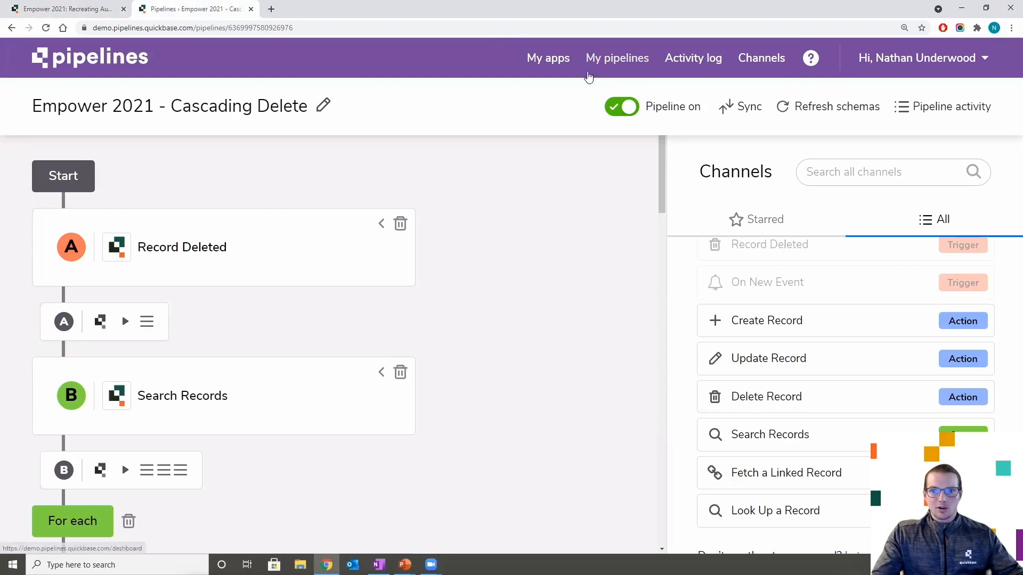
{"action": "left_click", "coordinate": [11, 28]}
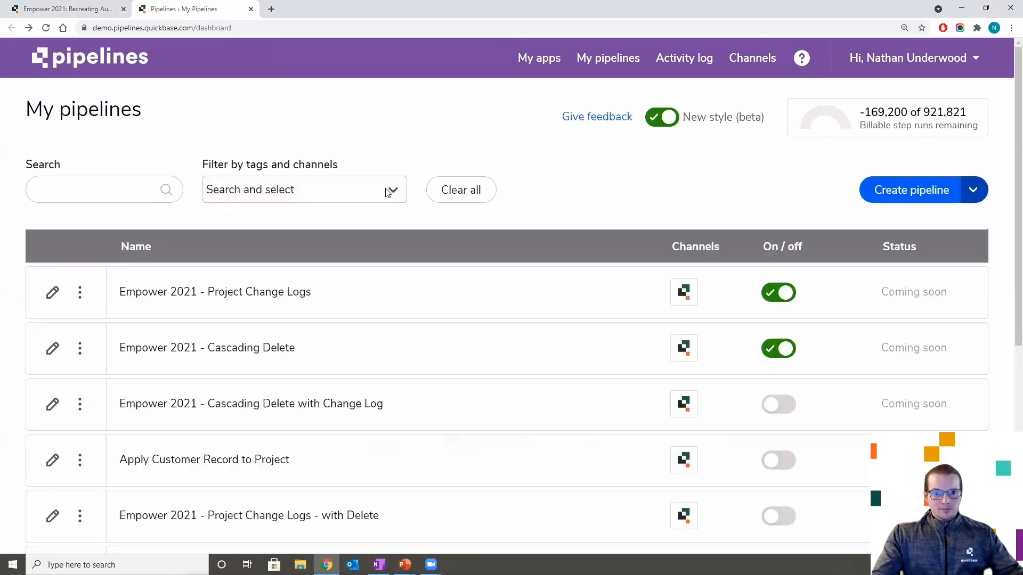
{"action": "left_click", "coordinate": [385, 189]}
{"action": "left_click", "coordinate": [269, 244]}
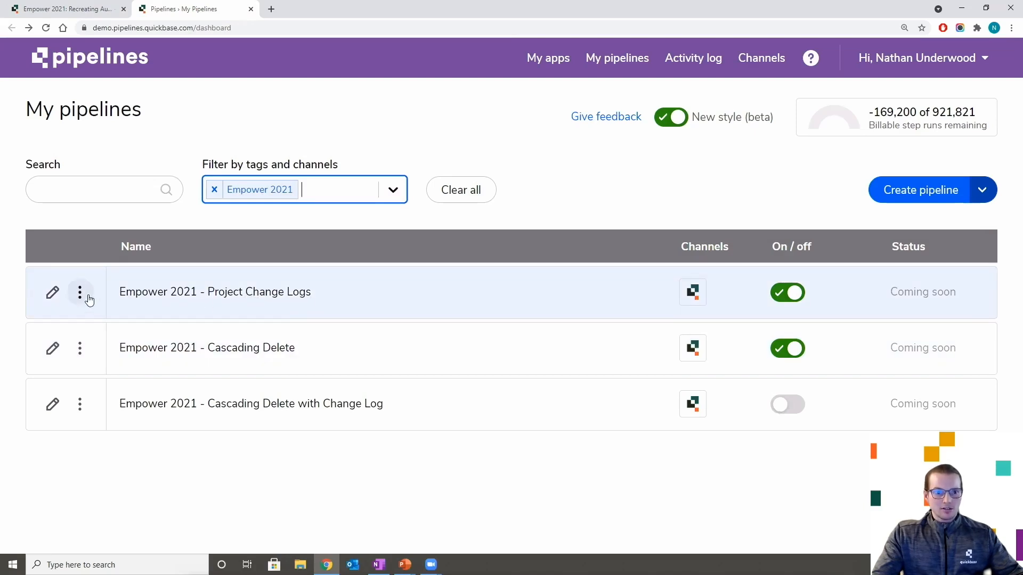
{"action": "left_click", "coordinate": [53, 294]}
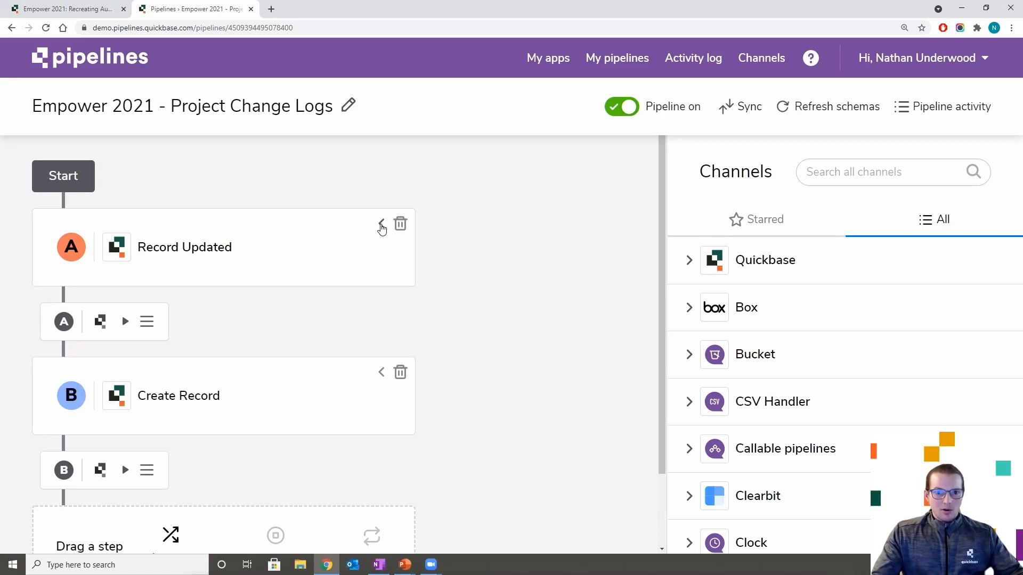
- Expand the Record Updated trigger and show the Quickbase channel's record steps
{"action": "left_click", "coordinate": [381, 225]}
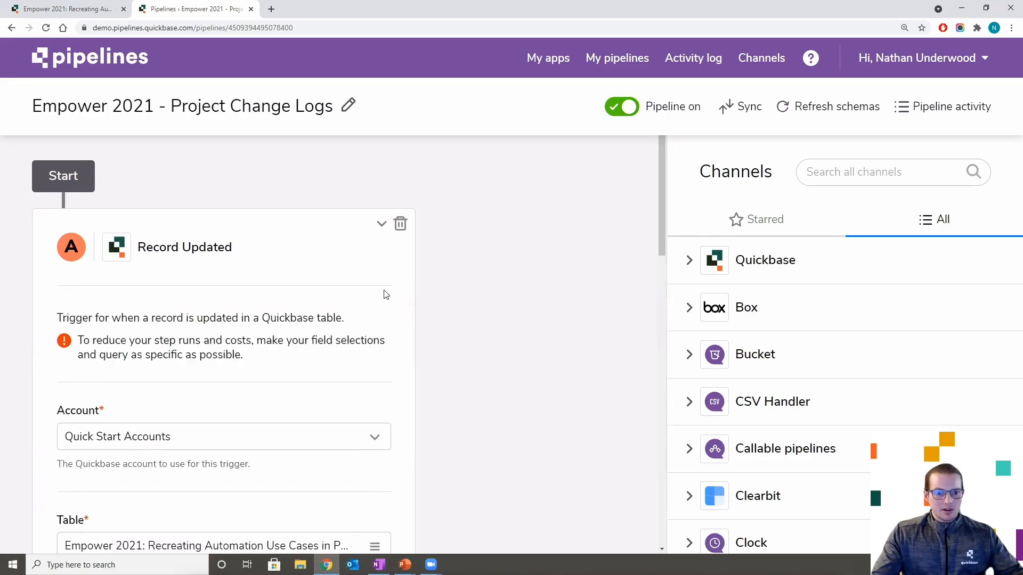
{"action": "scroll", "coordinate": [386, 294], "scroll_direction": "down", "scroll_amount": 2}
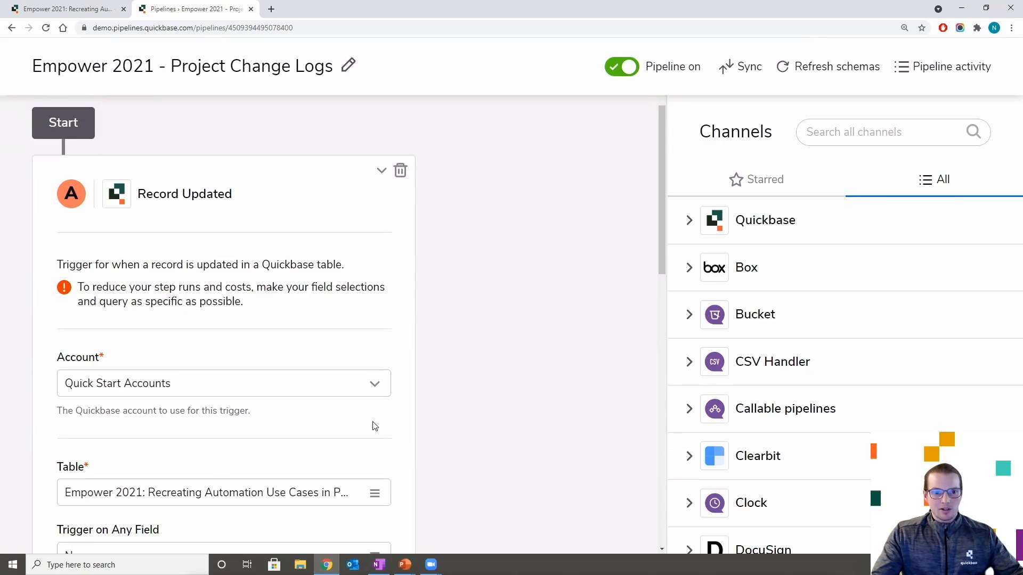
{"action": "scroll", "coordinate": [475, 382], "scroll_direction": "down", "scroll_amount": 3}
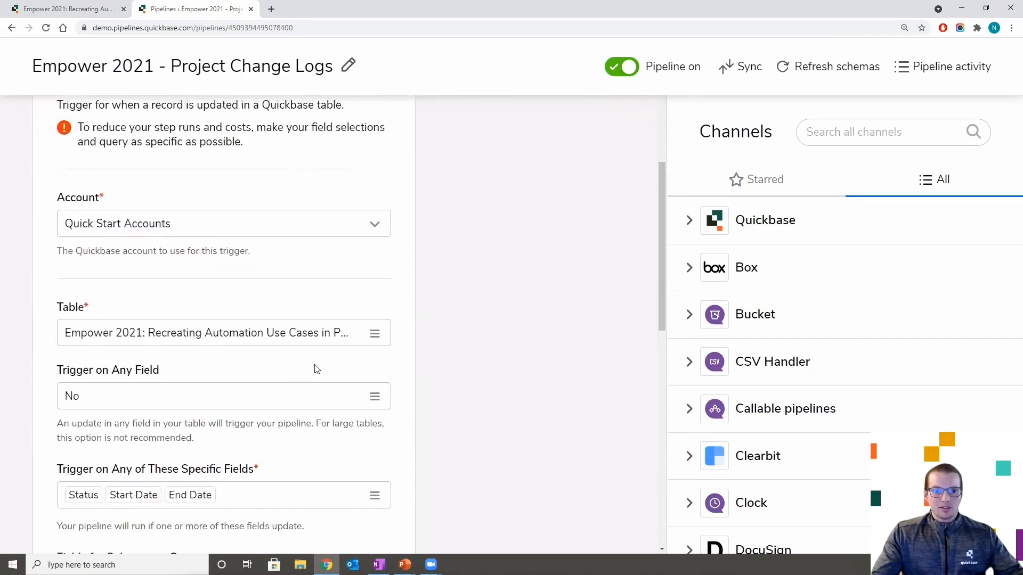
{"action": "left_click", "coordinate": [689, 220]}
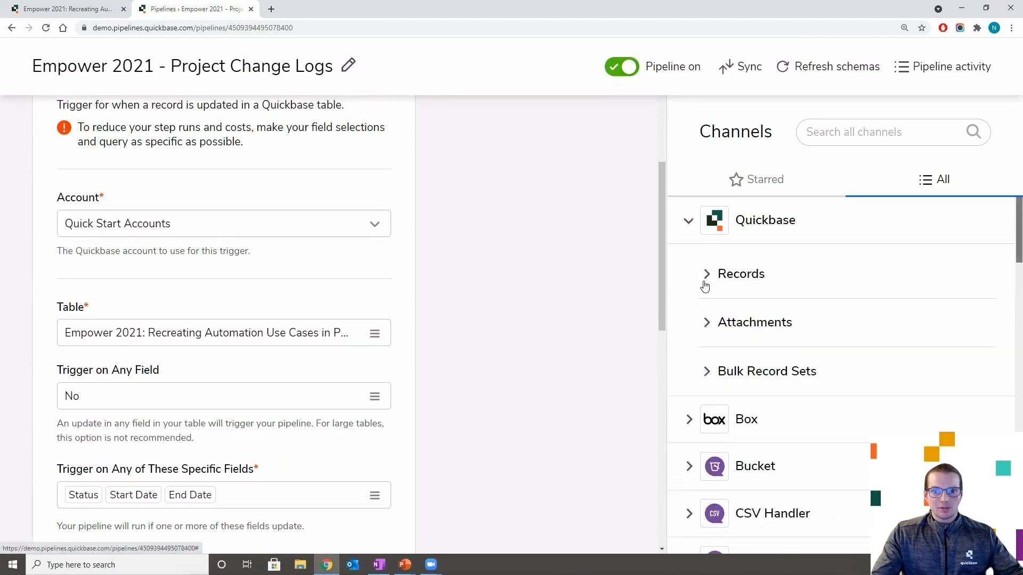
{"action": "left_click", "coordinate": [705, 275]}
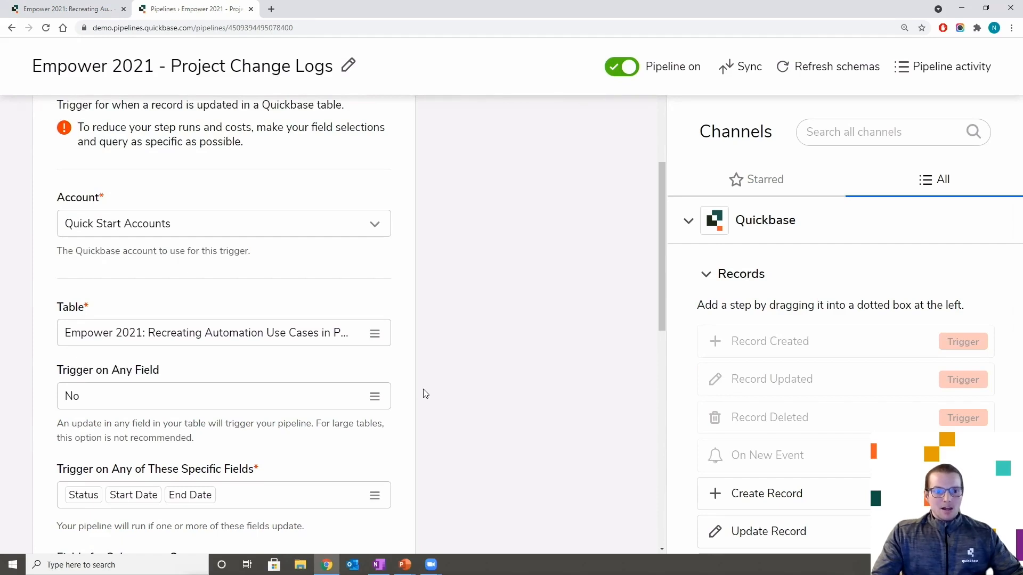
- Scroll through the pipeline, then collapse the Record Updated trigger to show both steps
{"action": "scroll", "coordinate": [426, 394], "scroll_direction": "down", "scroll_amount": 1}
{"action": "scroll", "coordinate": [425, 396], "scroll_direction": "up", "scroll_amount": 4}
{"action": "scroll", "coordinate": [425, 395], "scroll_direction": "down", "scroll_amount": 4}
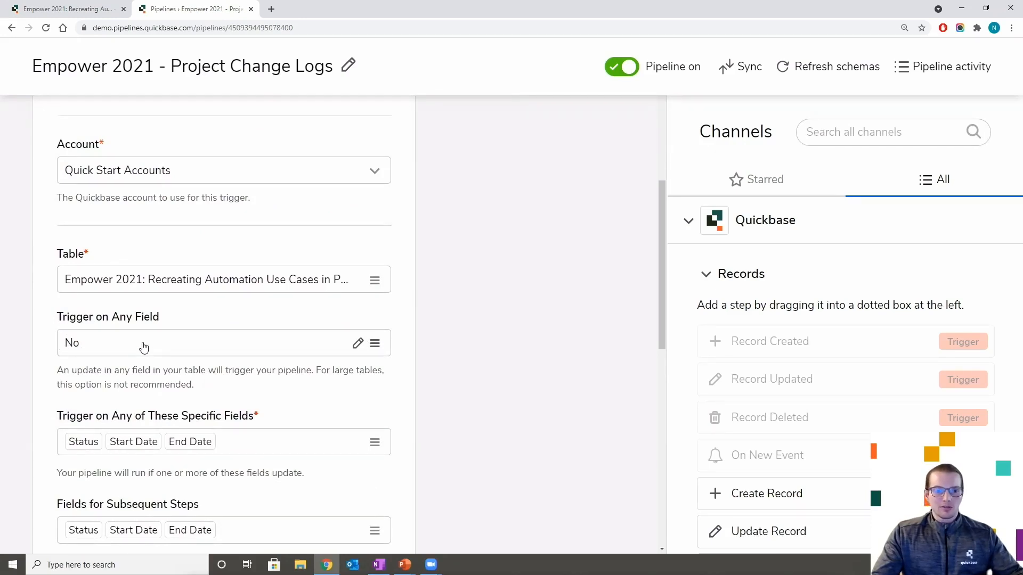
{"action": "scroll", "coordinate": [142, 349], "scroll_direction": "down", "scroll_amount": 1}
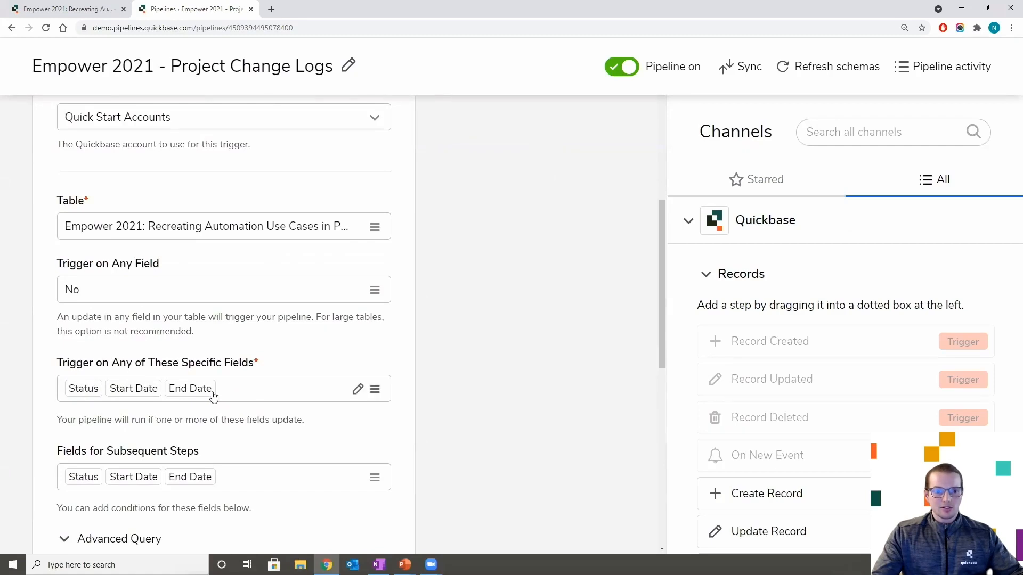
{"action": "scroll", "coordinate": [218, 390], "scroll_direction": "down", "scroll_amount": 3}
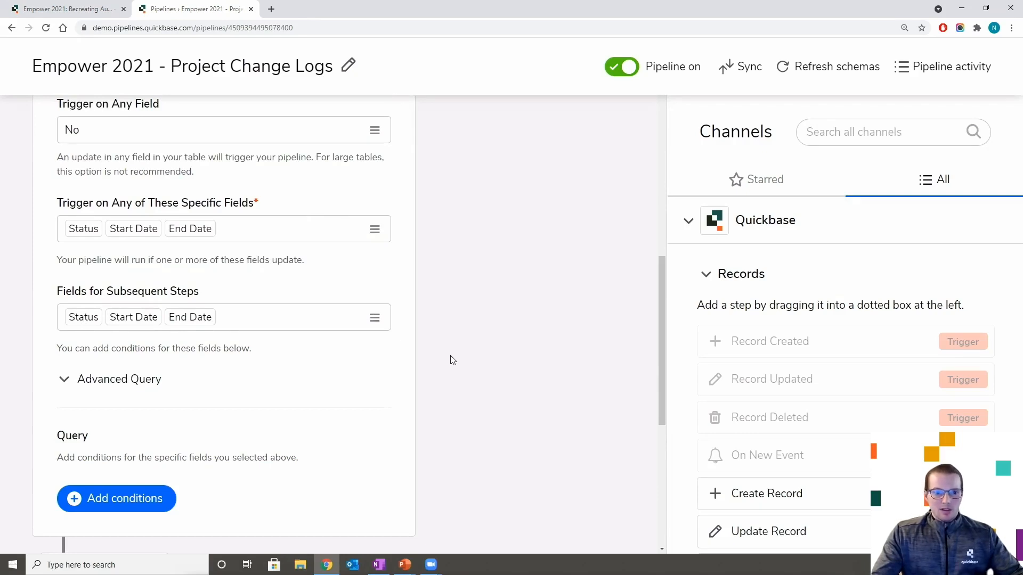
{"action": "scroll", "coordinate": [239, 373], "scroll_direction": "down", "scroll_amount": 1}
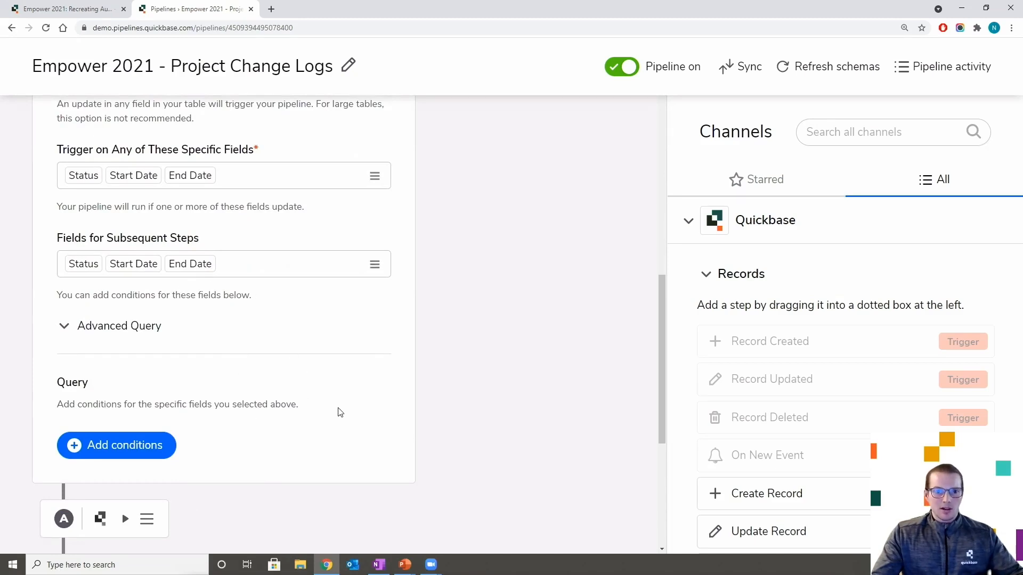
{"action": "scroll", "coordinate": [293, 440], "scroll_direction": "down", "scroll_amount": 2}
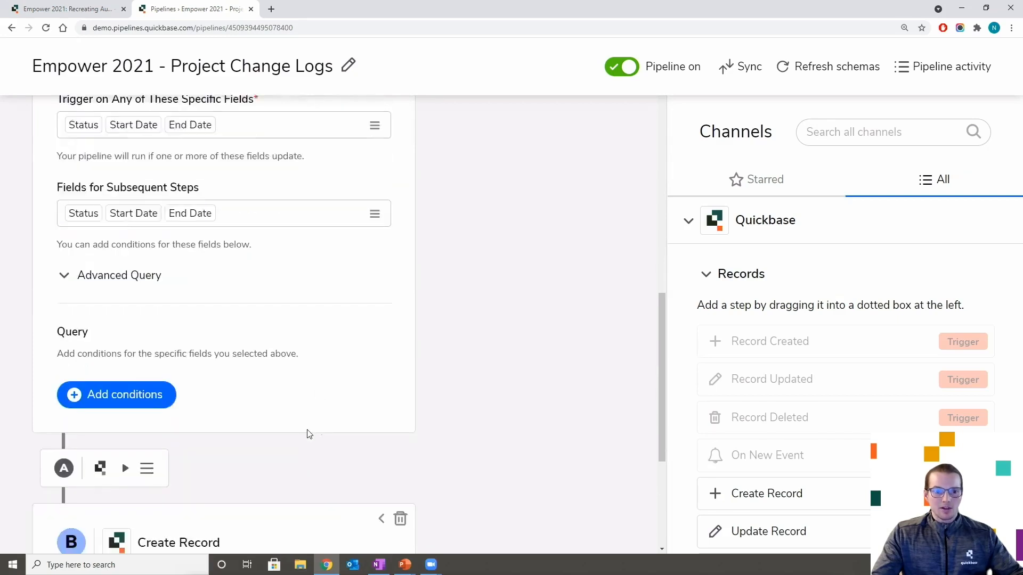
{"action": "scroll", "coordinate": [365, 327], "scroll_direction": "up", "scroll_amount": 10}
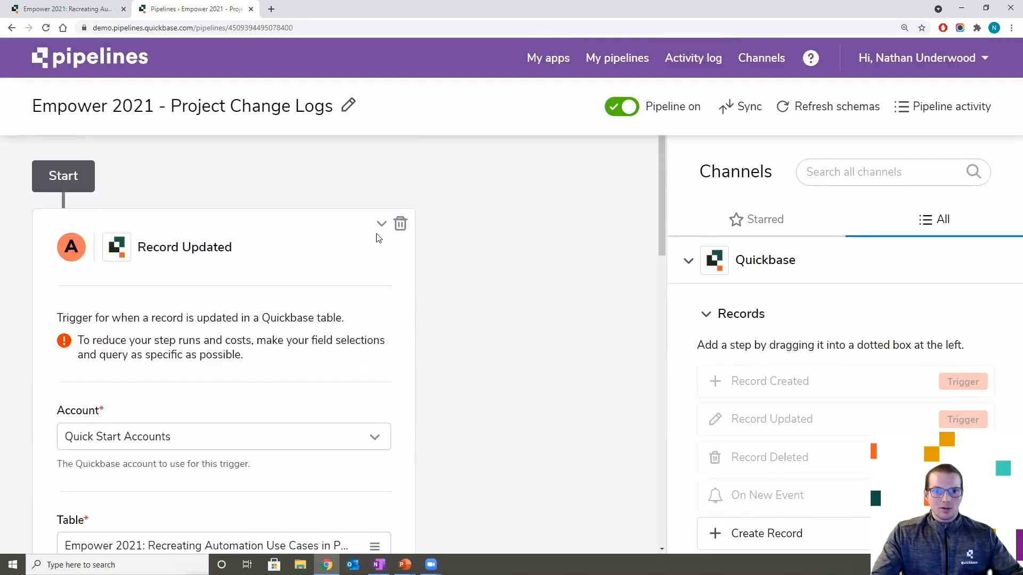
{"action": "left_click", "coordinate": [381, 224]}
{"action": "scroll", "coordinate": [384, 331], "scroll_direction": "down", "scroll_amount": 2}
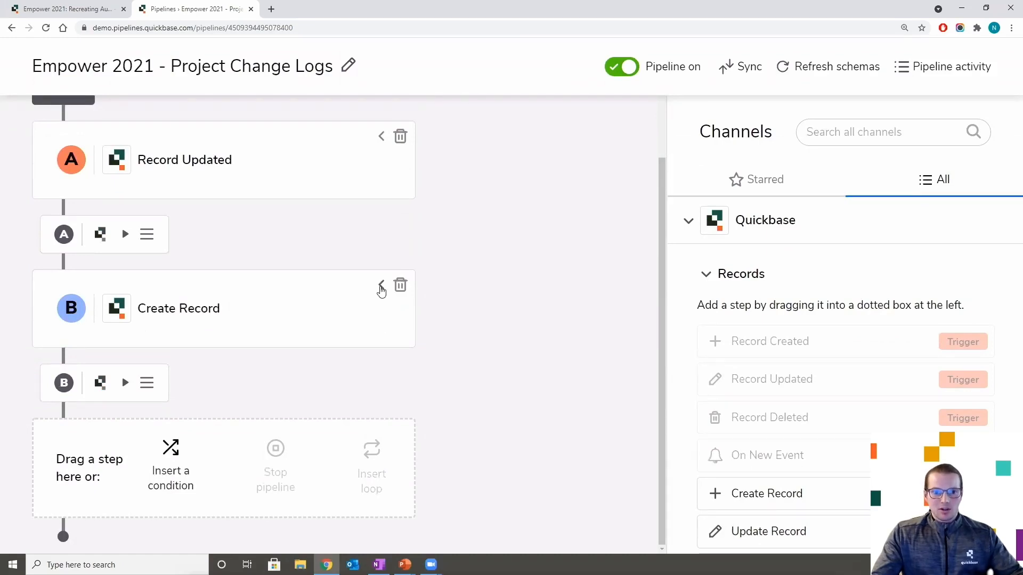
- Expand the Create Record step and scroll through its field mappings
{"action": "left_click", "coordinate": [381, 288]}
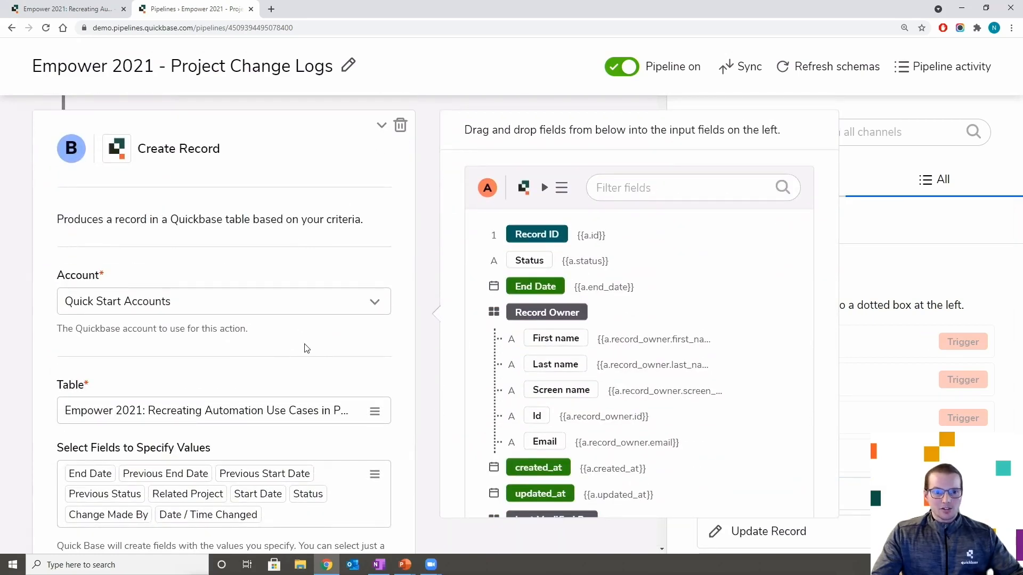
{"action": "scroll", "coordinate": [299, 344], "scroll_direction": "down", "scroll_amount": 1}
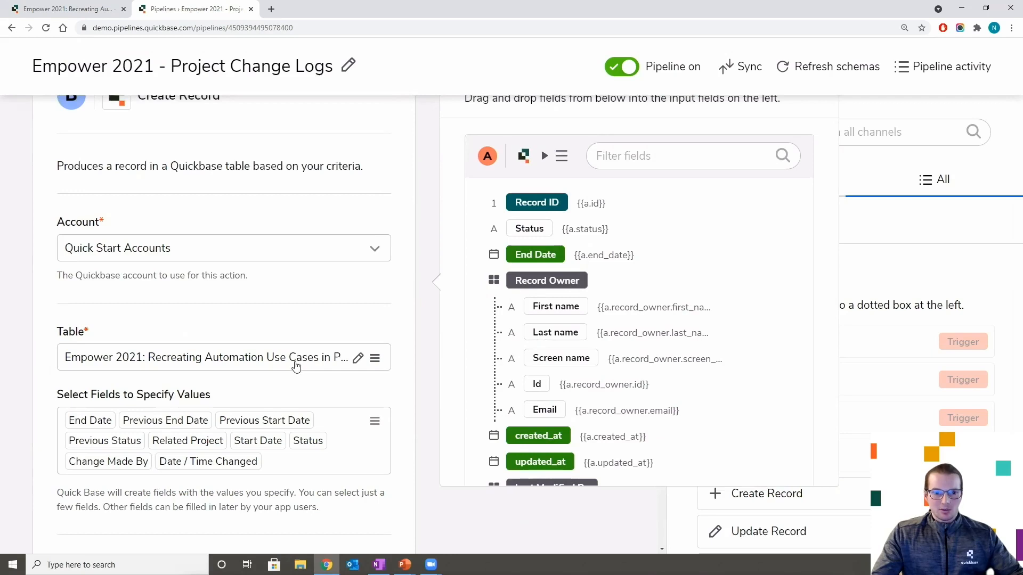
{"action": "scroll", "coordinate": [297, 366], "scroll_direction": "down", "scroll_amount": 2}
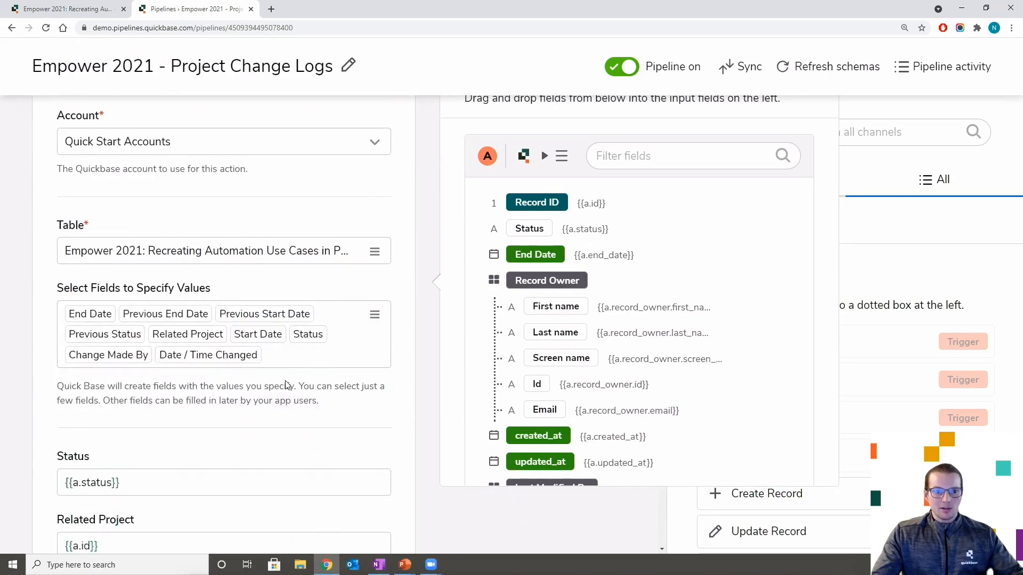
{"action": "scroll", "coordinate": [267, 376], "scroll_direction": "down", "scroll_amount": 1}
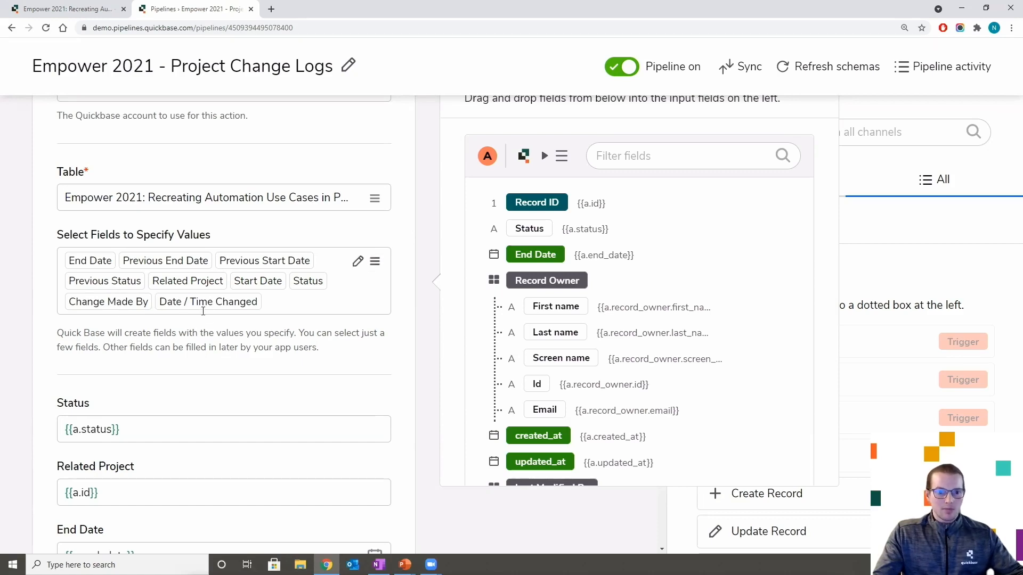
{"action": "scroll", "coordinate": [207, 330], "scroll_direction": "down", "scroll_amount": 1}
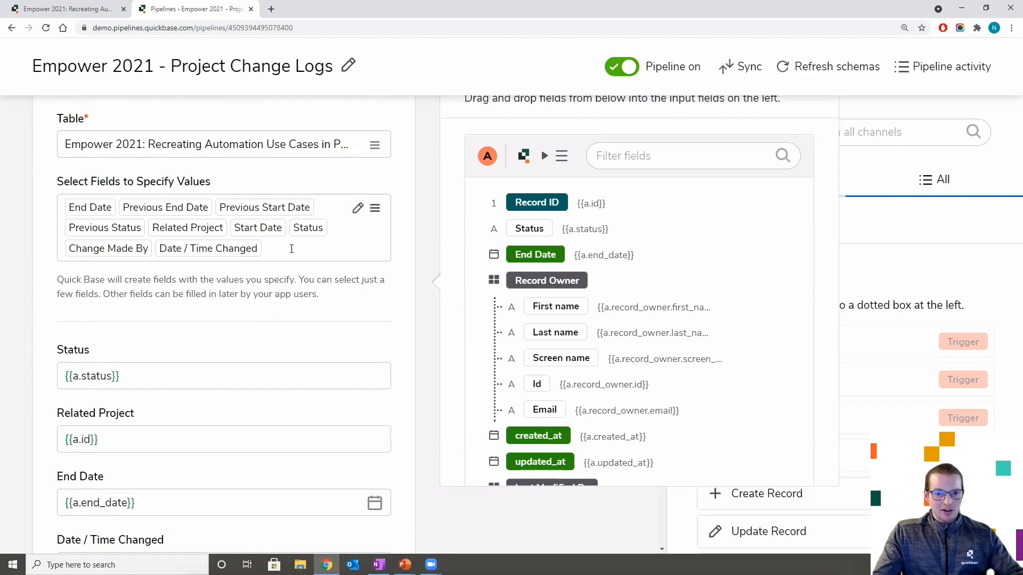
{"action": "scroll", "coordinate": [306, 283], "scroll_direction": "down", "scroll_amount": 1}
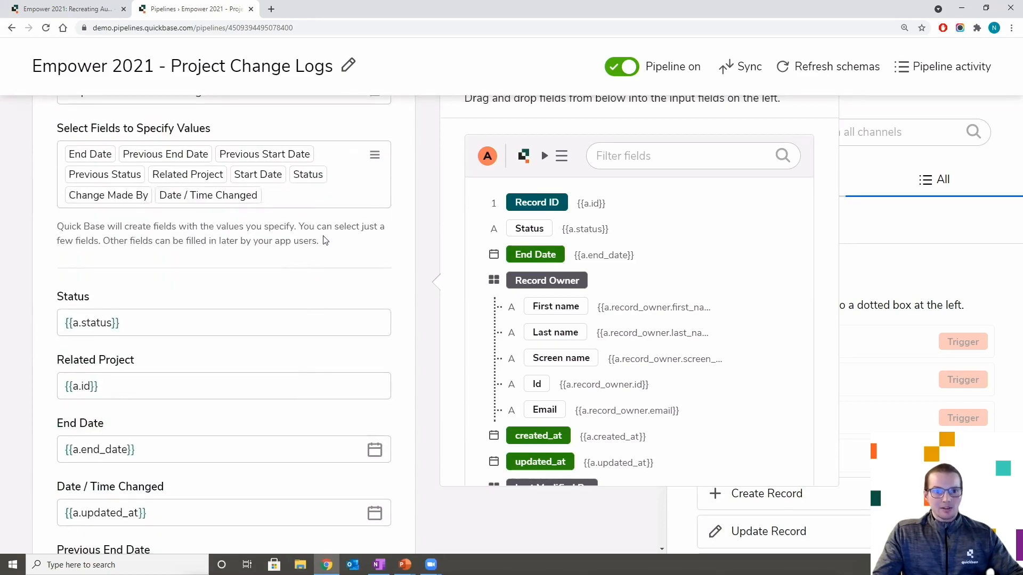
{"action": "scroll", "coordinate": [107, 267], "scroll_direction": "down", "scroll_amount": 2}
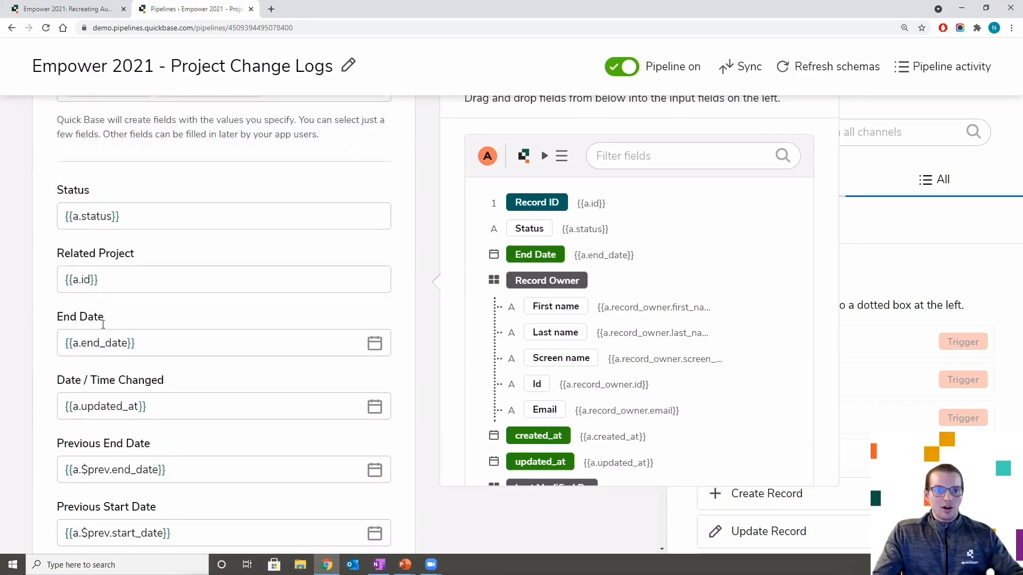
{"action": "scroll", "coordinate": [99, 387], "scroll_direction": "down", "scroll_amount": 1}
{"action": "scroll", "coordinate": [99, 390], "scroll_direction": "down", "scroll_amount": 5}
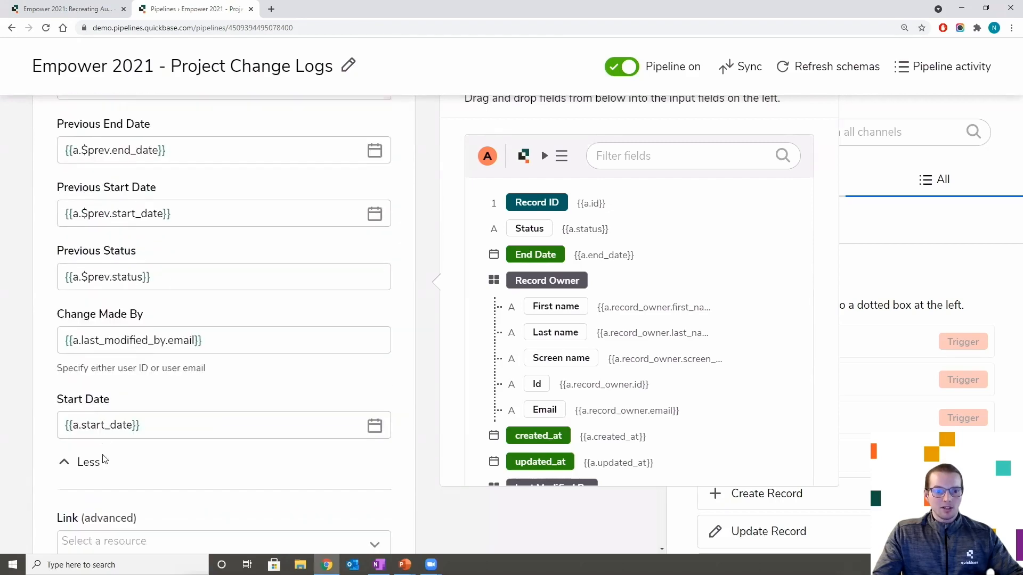
{"action": "scroll", "coordinate": [107, 493], "scroll_direction": "up", "scroll_amount": 1}
{"action": "scroll", "coordinate": [120, 469], "scroll_direction": "up", "scroll_amount": 8}
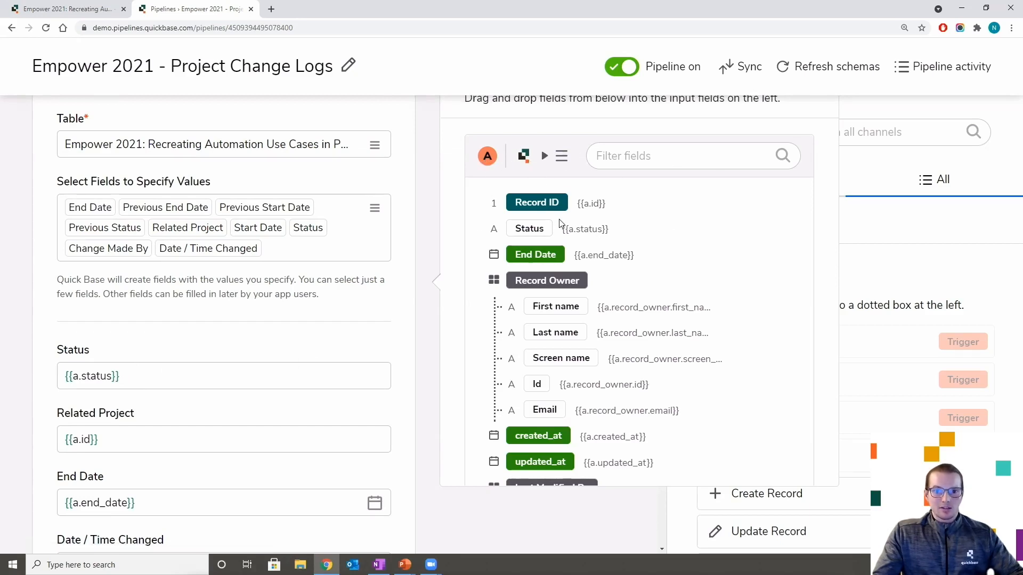
- Demonstrate dragging the Status field into a mapping, then review the remaining Previous field mappings
{"action": "left_click_drag", "start_coordinate": [549, 250], "coordinate": [541, 217]}
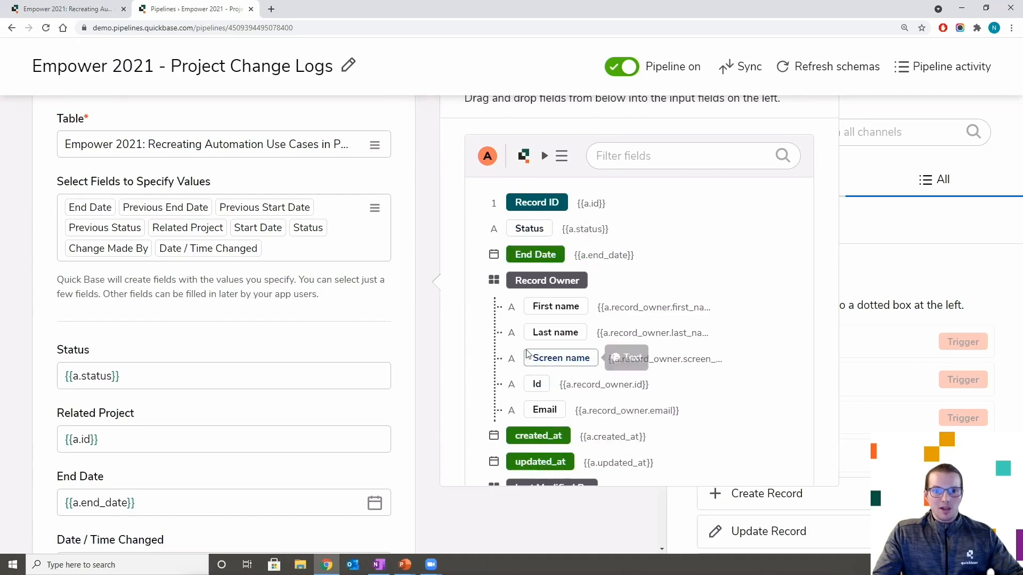
{"action": "mouse_move", "coordinate": [523, 229]}
{"action": "left_mouse_down"}
{"action": "mouse_move", "coordinate": [411, 288]}
{"action": "mouse_move", "coordinate": [318, 386]}
{"action": "mouse_move", "coordinate": [533, 230]}
{"action": "left_mouse_up"}
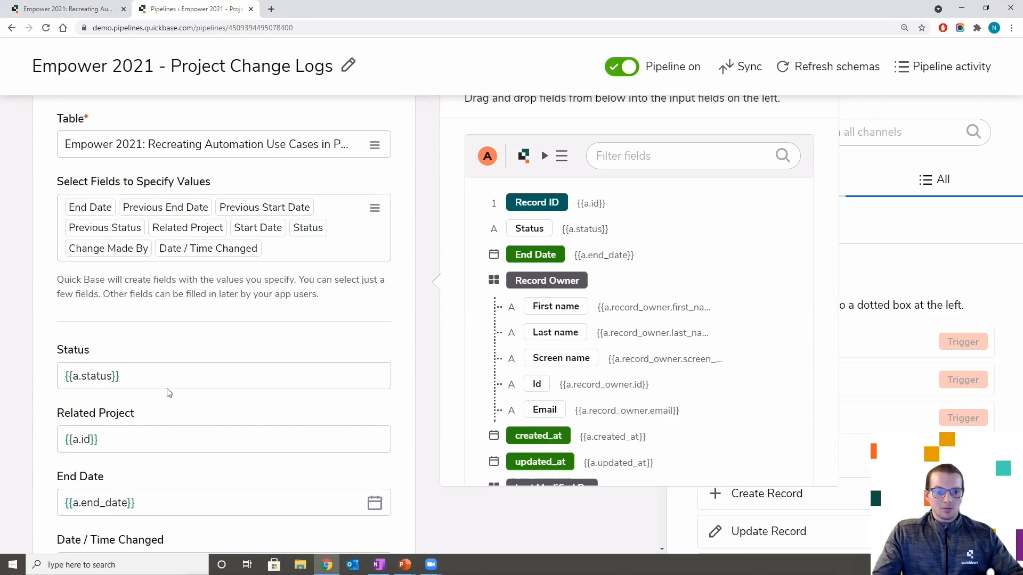
{"action": "scroll", "coordinate": [161, 385], "scroll_direction": "down", "scroll_amount": 2}
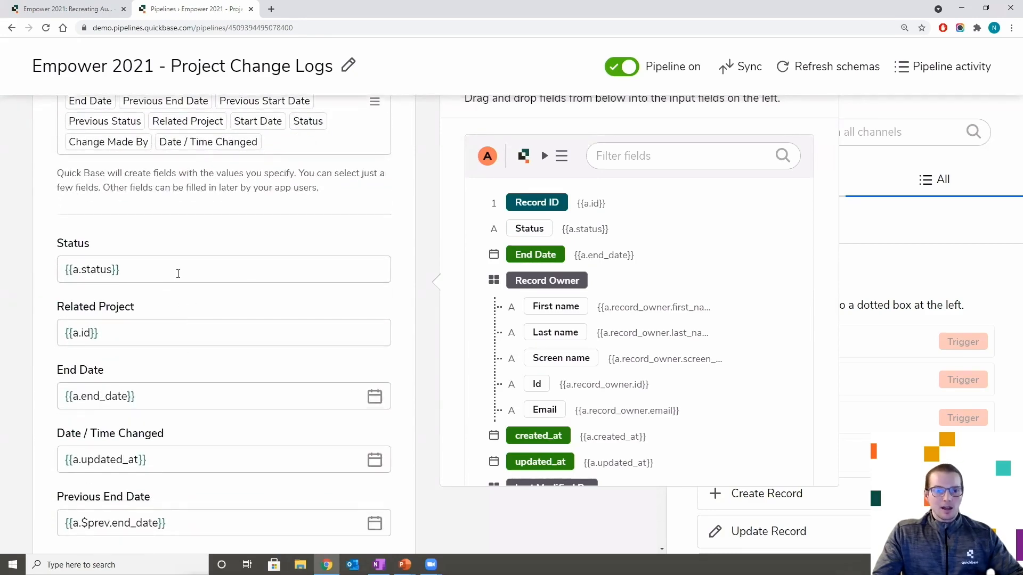
{"action": "scroll", "coordinate": [208, 258], "scroll_direction": "down", "scroll_amount": 1}
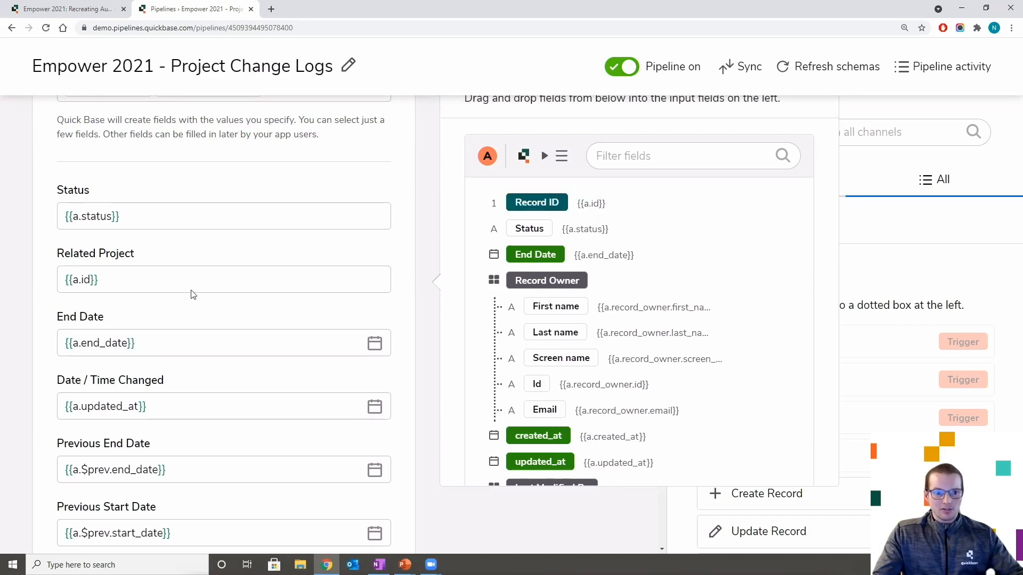
{"action": "scroll", "coordinate": [194, 309], "scroll_direction": "down", "scroll_amount": 1}
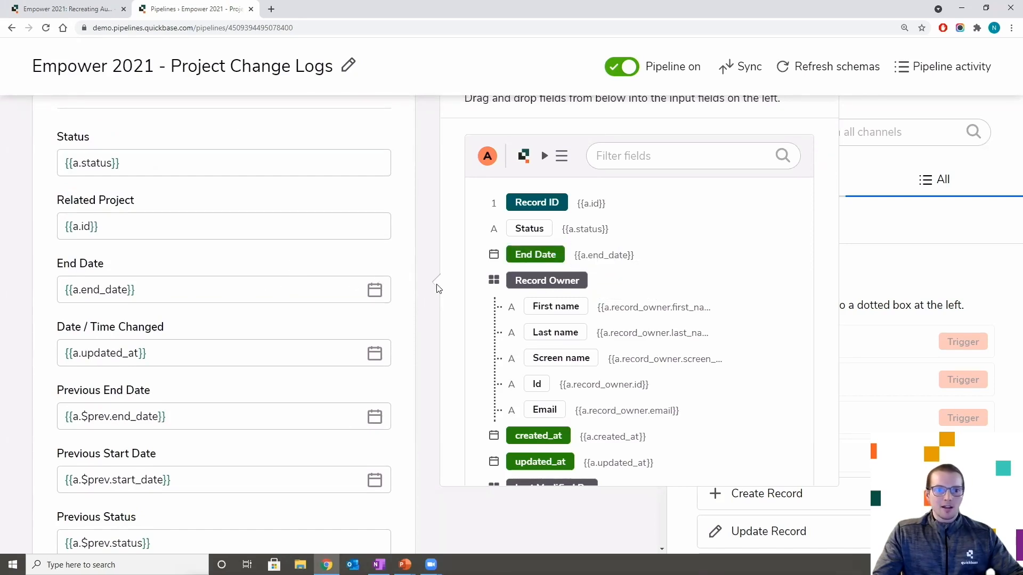
{"action": "scroll", "coordinate": [423, 303], "scroll_direction": "down", "scroll_amount": 3}
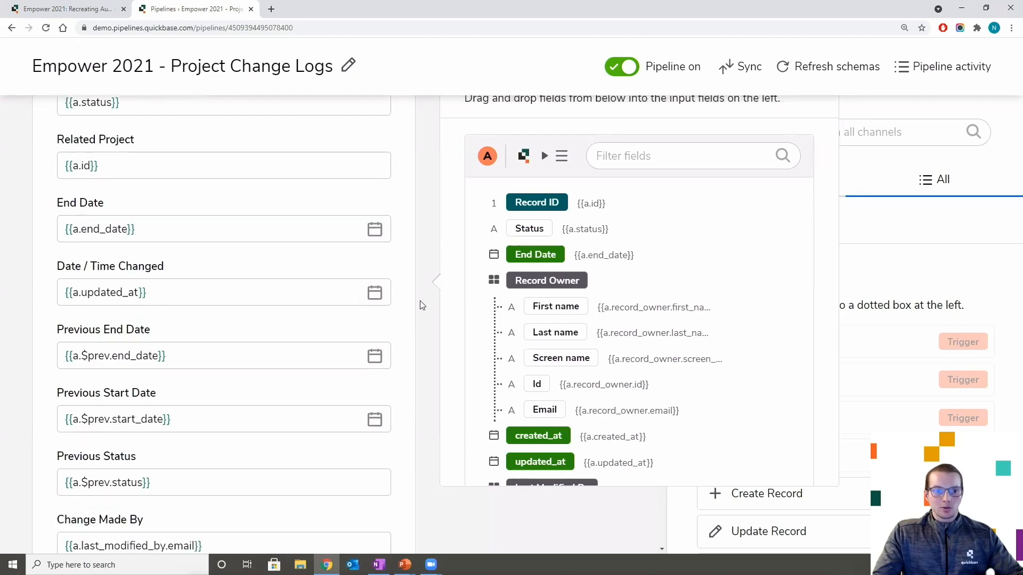
{"action": "scroll", "coordinate": [423, 305], "scroll_direction": "down", "scroll_amount": 1}
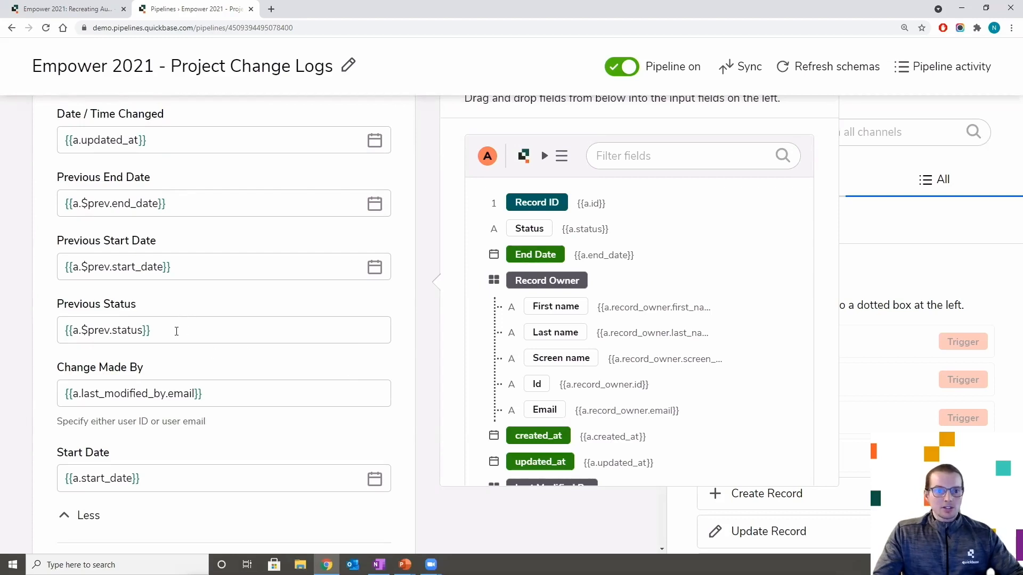
- Clear the Previous Status mapping and drag the Status field into it
{"action": "left_click_drag", "start_coordinate": [176, 331], "coordinate": [13, 336]}
{"action": "key", "text": "BackSpace"}
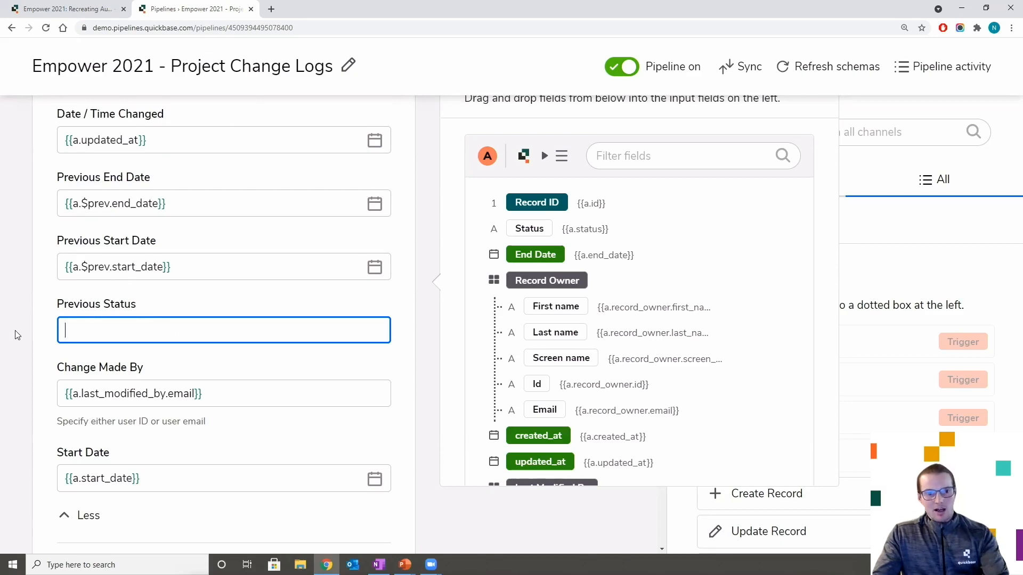
{"action": "left_click", "coordinate": [410, 351]}
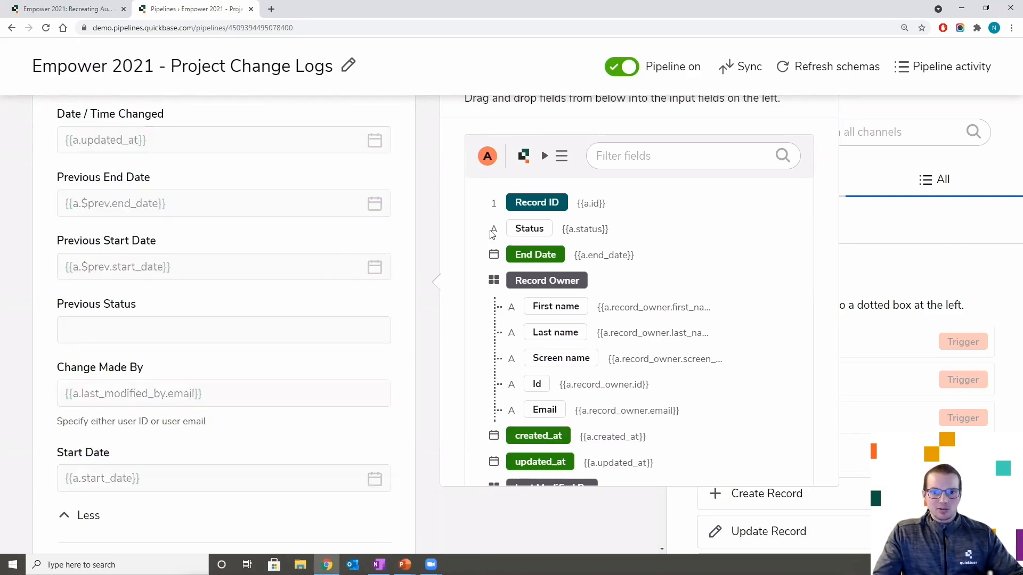
{"action": "left_click_drag", "start_coordinate": [516, 228], "coordinate": [373, 309]}
{"action": "scroll", "coordinate": [372, 313], "scroll_direction": "down", "scroll_amount": 5}
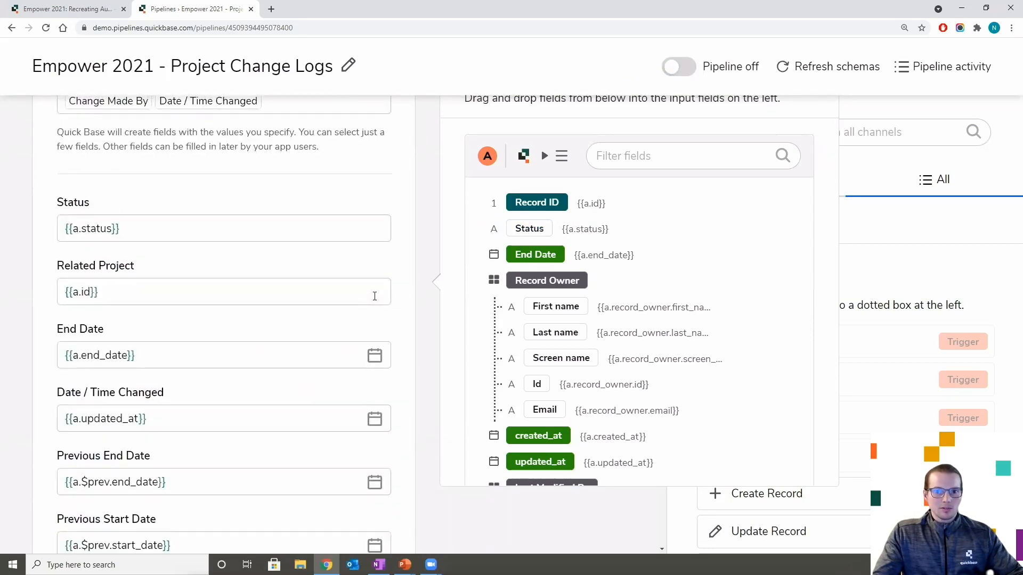
{"action": "scroll", "coordinate": [374, 296], "scroll_direction": "down", "scroll_amount": 6}
{"action": "left_click_drag", "start_coordinate": [527, 228], "coordinate": [202, 291]}
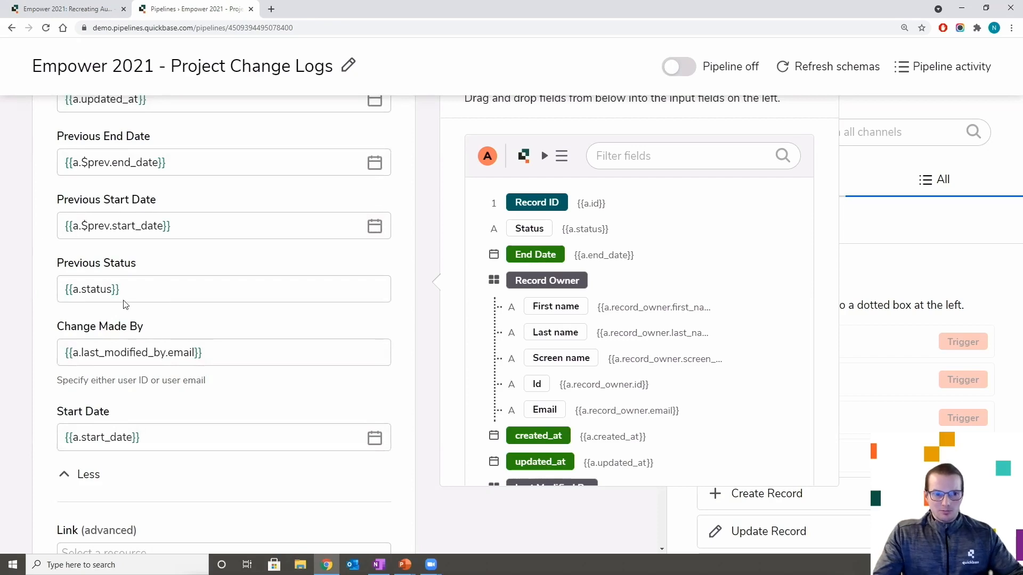
- Insert '$prev.' before status so Previous Status reads {{a.$prev.status}}
{"action": "left_click", "coordinate": [82, 291]}
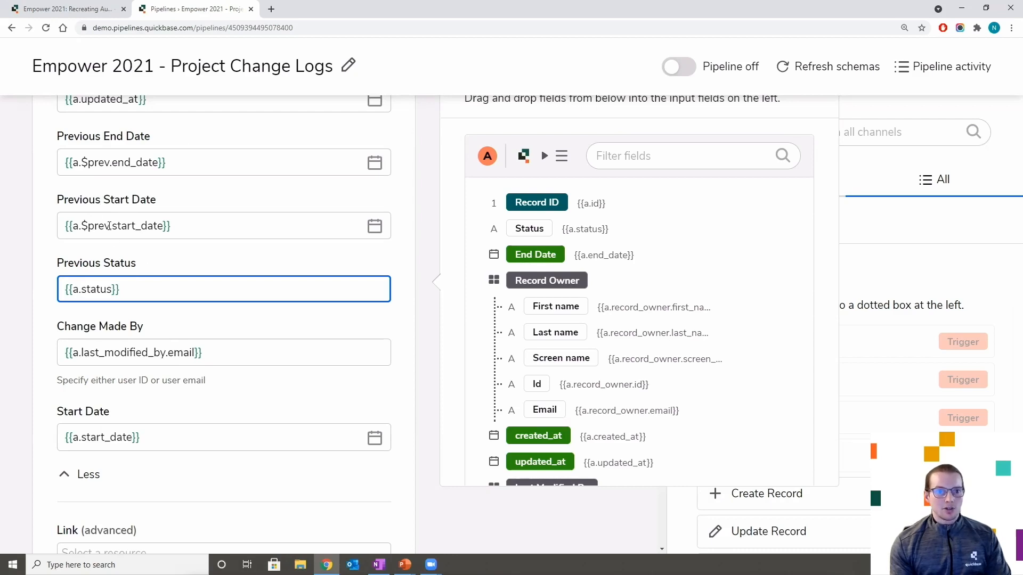
{"action": "left_click_drag", "start_coordinate": [109, 225], "coordinate": [79, 226]}
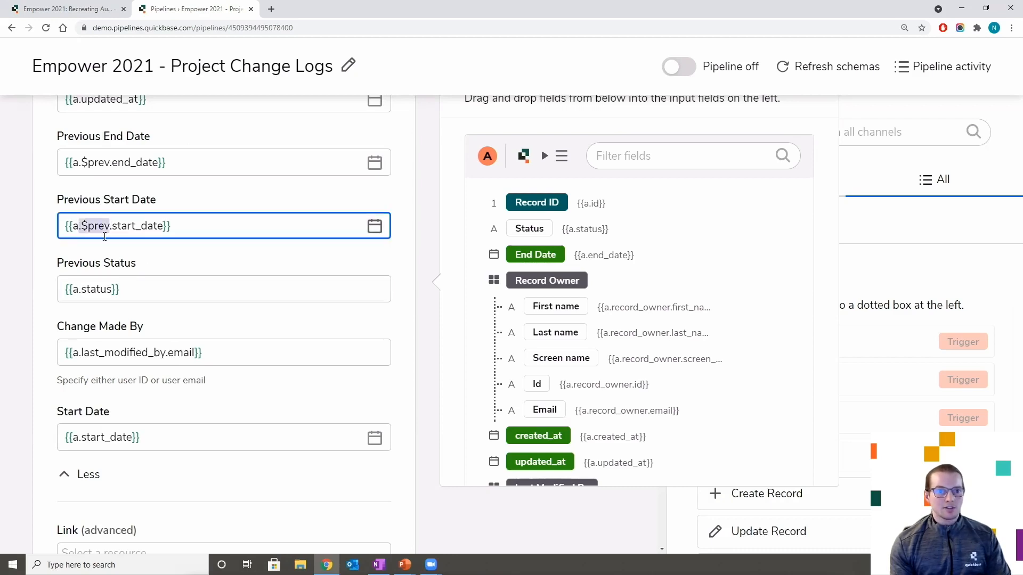
{"action": "left_click", "coordinate": [84, 291]}
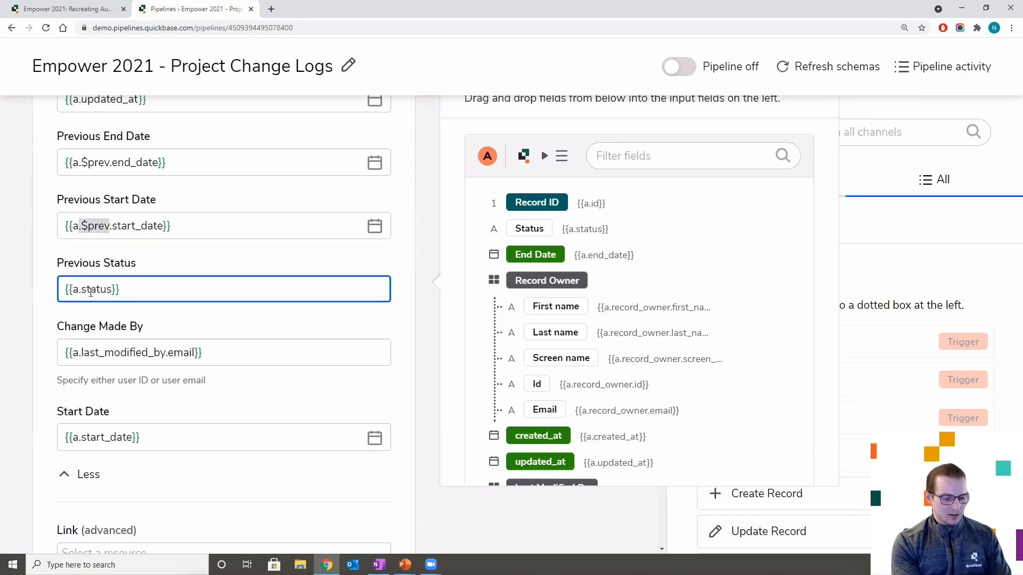
{"action": "type", "text": "$"}
{"action": "type", "text": "prev"}
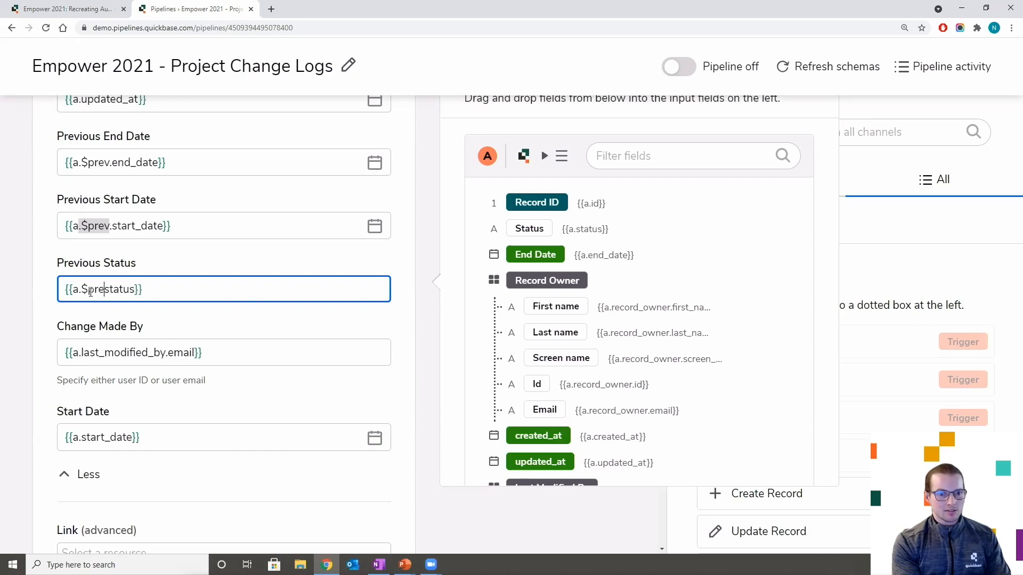
{"action": "type", "text": "."}
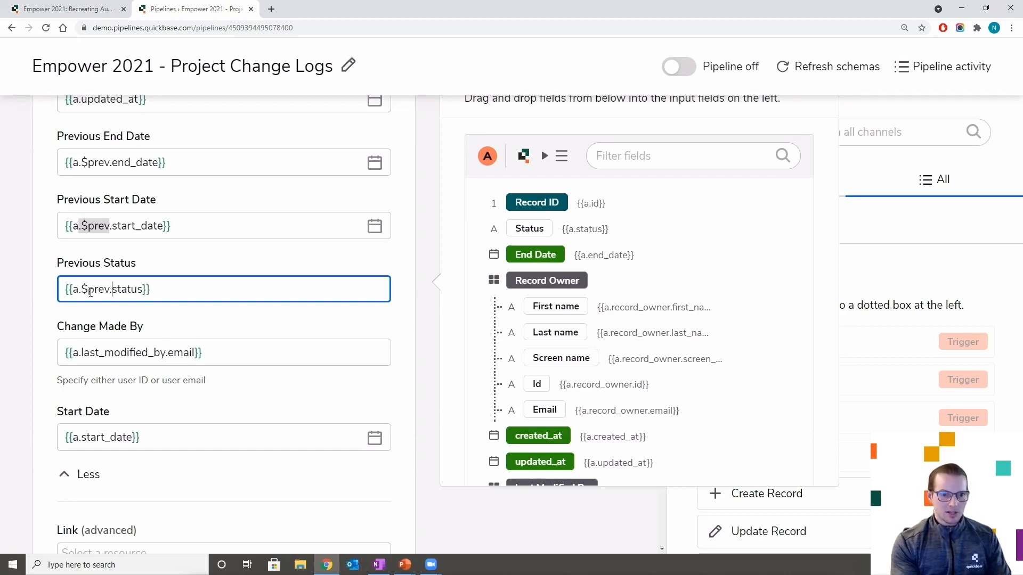
{"action": "left_click", "coordinate": [230, 336]}
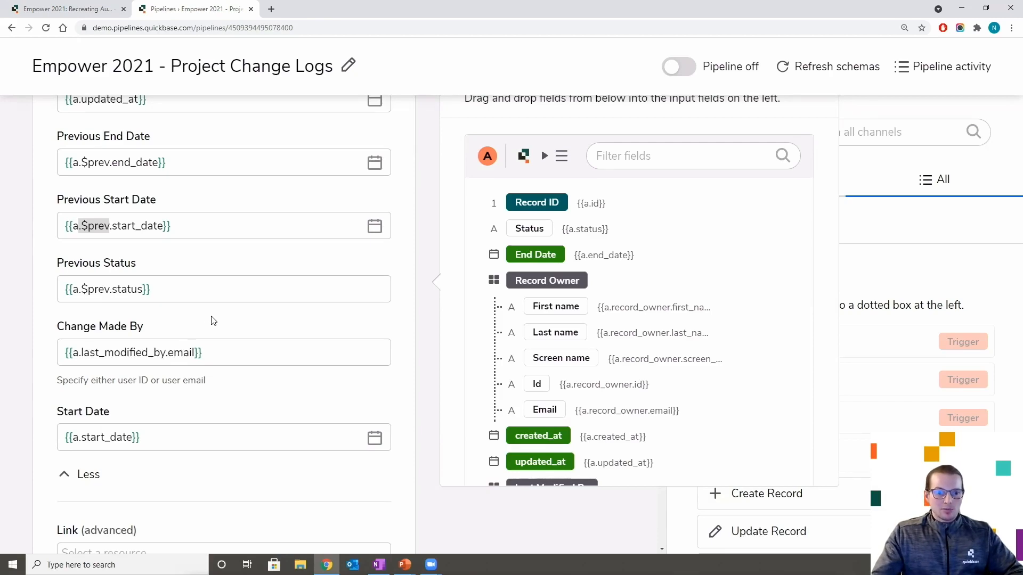
{"action": "scroll", "coordinate": [212, 320], "scroll_direction": "up", "scroll_amount": 2}
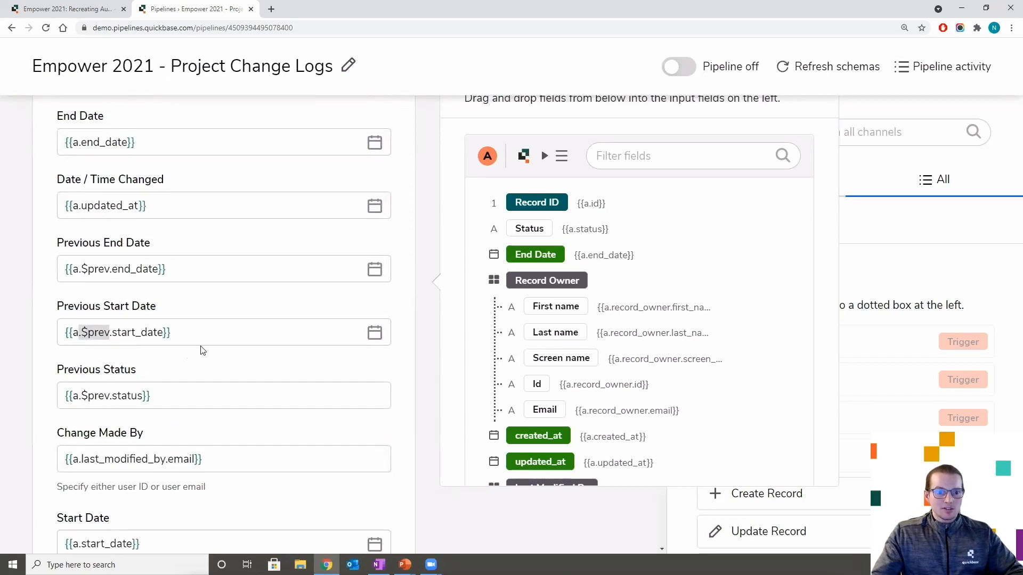
{"action": "scroll", "coordinate": [219, 334], "scroll_direction": "down", "scroll_amount": 2}
{"action": "left_click", "coordinate": [225, 355]}
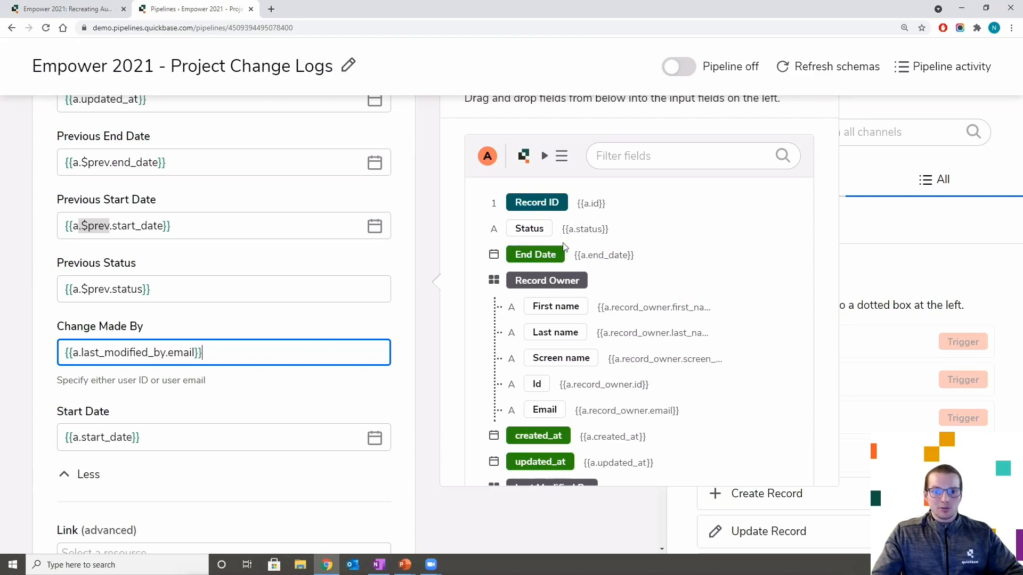
{"action": "scroll", "coordinate": [565, 247], "scroll_direction": "down", "scroll_amount": 4}
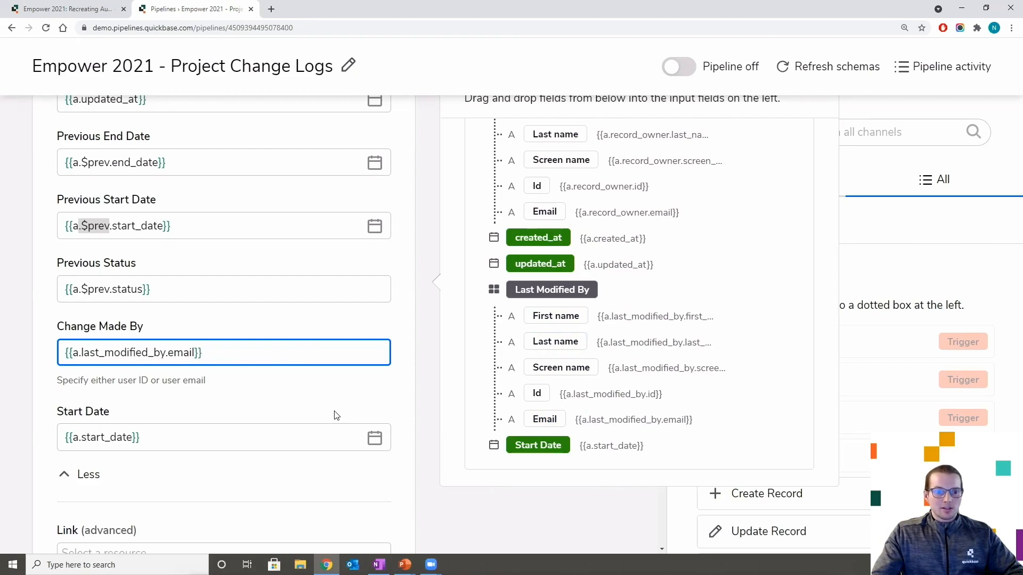
{"action": "scroll", "coordinate": [336, 415], "scroll_direction": "up", "scroll_amount": 2}
{"action": "scroll", "coordinate": [327, 391], "scroll_direction": "up", "scroll_amount": 1}
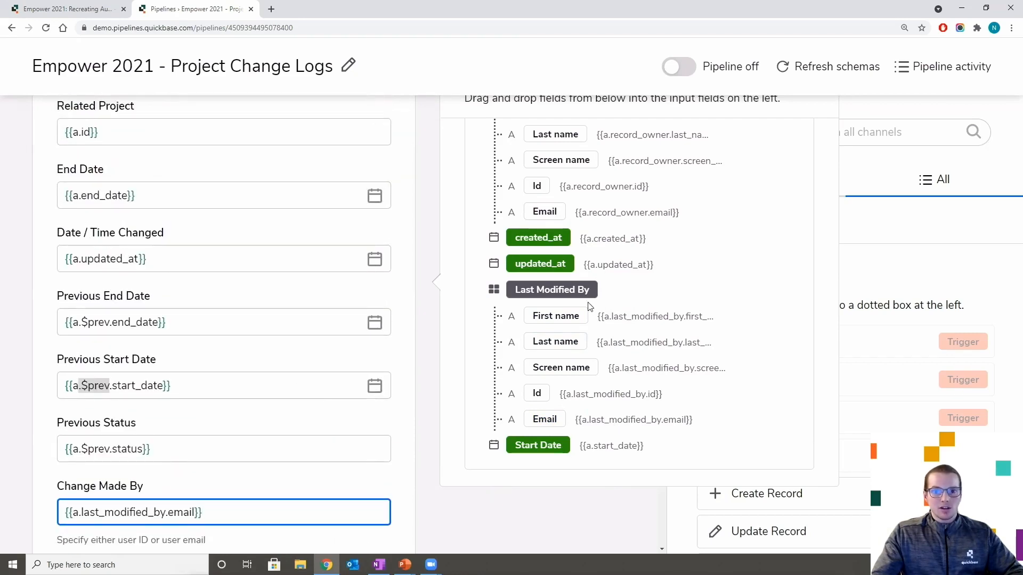
{"action": "scroll", "coordinate": [598, 339], "scroll_direction": "up", "scroll_amount": 4}
{"action": "scroll", "coordinate": [594, 330], "scroll_direction": "down", "scroll_amount": 4}
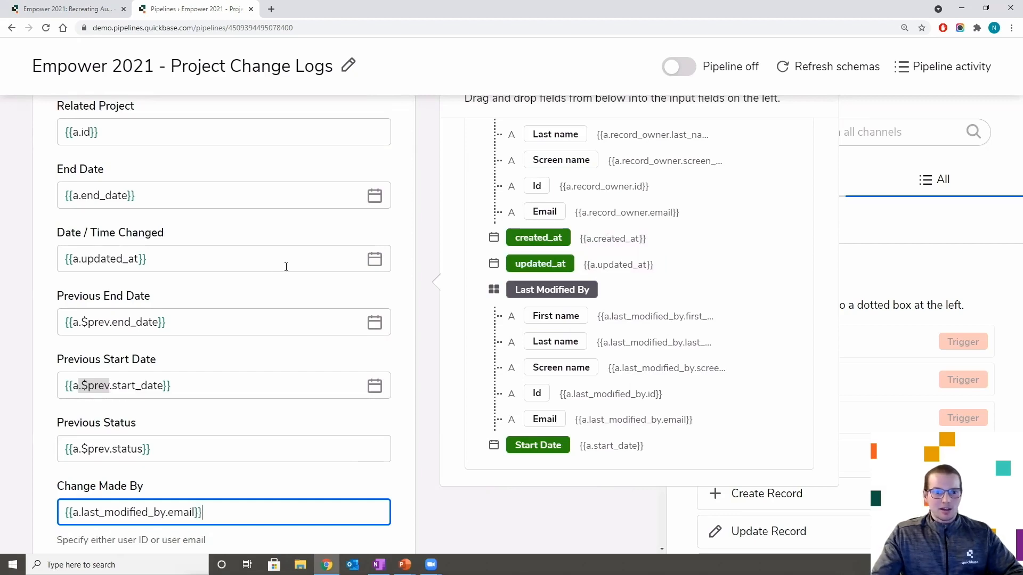
{"action": "left_click", "coordinate": [423, 408]}
{"action": "scroll", "coordinate": [423, 403], "scroll_direction": "down", "scroll_amount": 3}
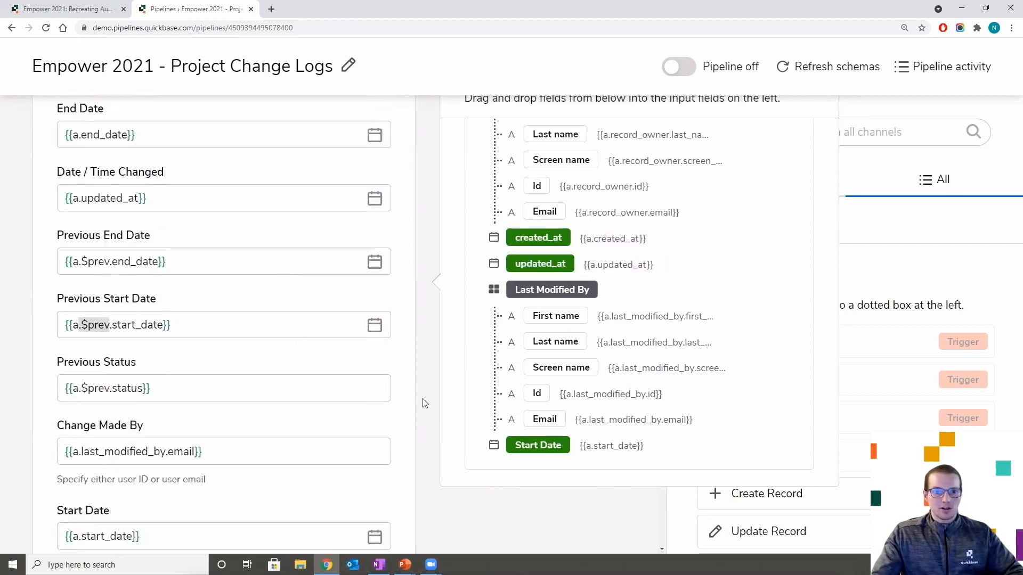
{"action": "scroll", "coordinate": [425, 400], "scroll_direction": "down", "scroll_amount": 1}
{"action": "scroll", "coordinate": [425, 397], "scroll_direction": "up", "scroll_amount": 13}
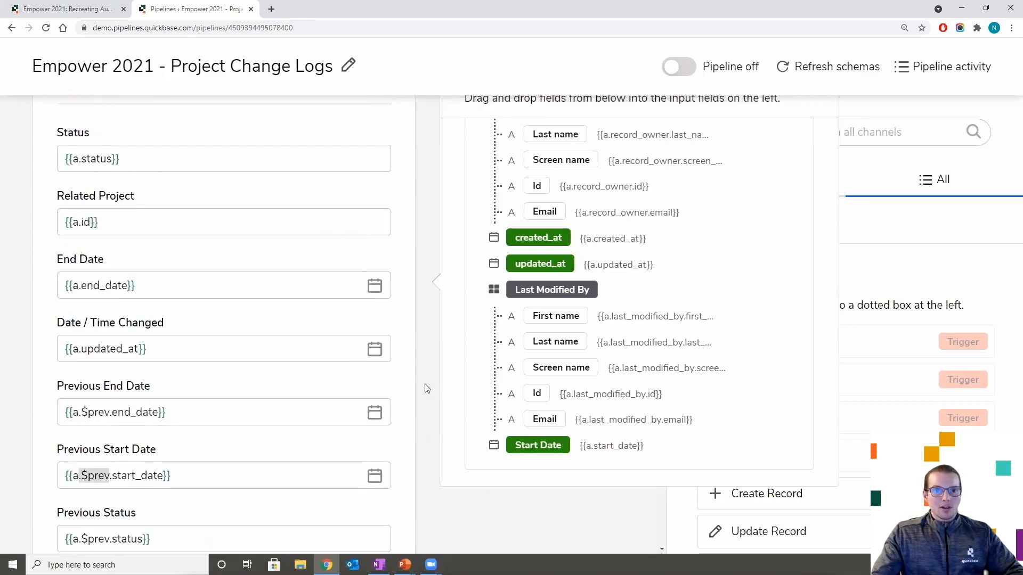
{"action": "scroll", "coordinate": [429, 377], "scroll_direction": "up", "scroll_amount": 5}
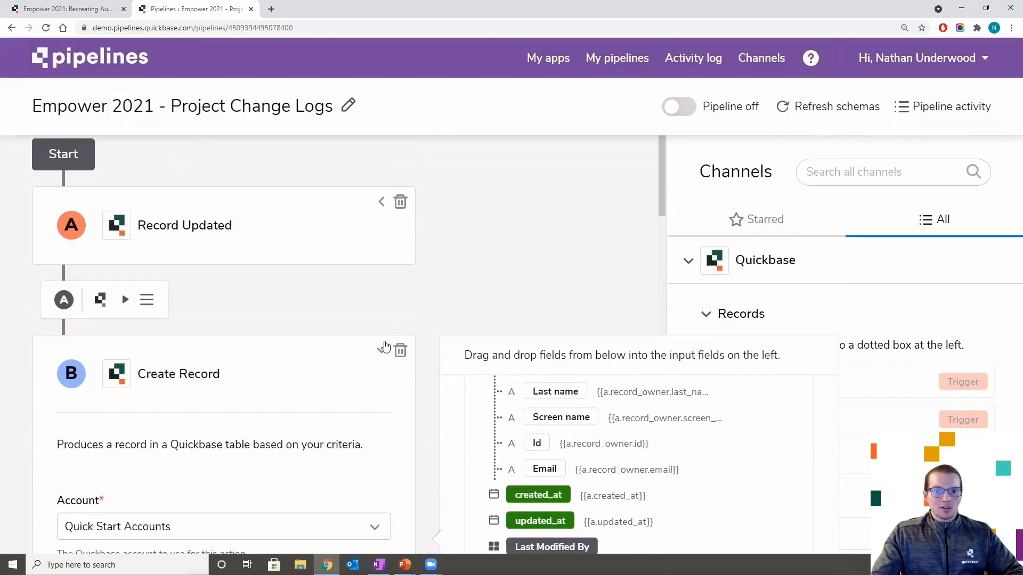
- Collapse Create Record, toggle the pipeline on then off, and return to My pipelines
{"action": "left_click", "coordinate": [286, 143]}
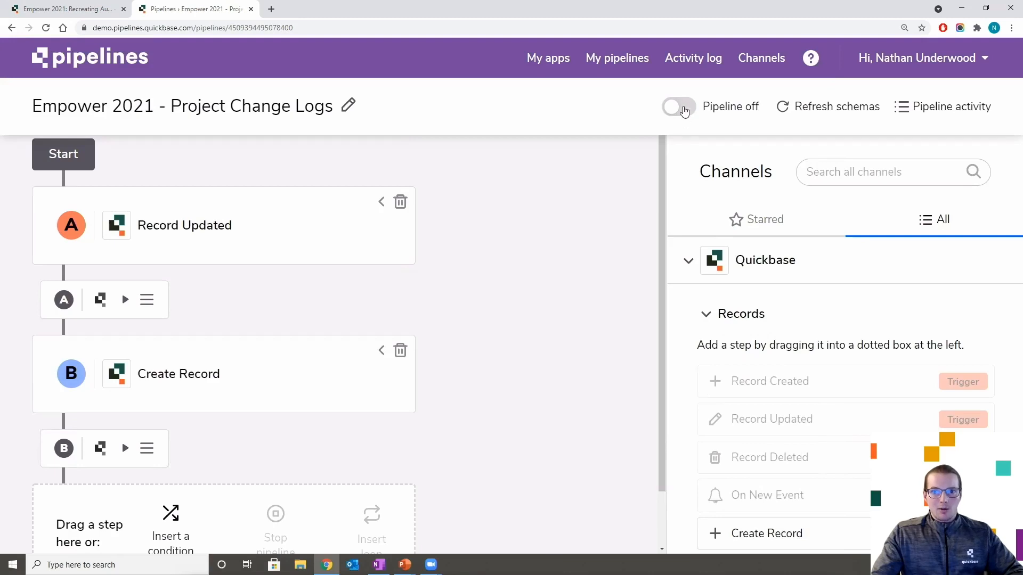
{"action": "left_click", "coordinate": [679, 108]}
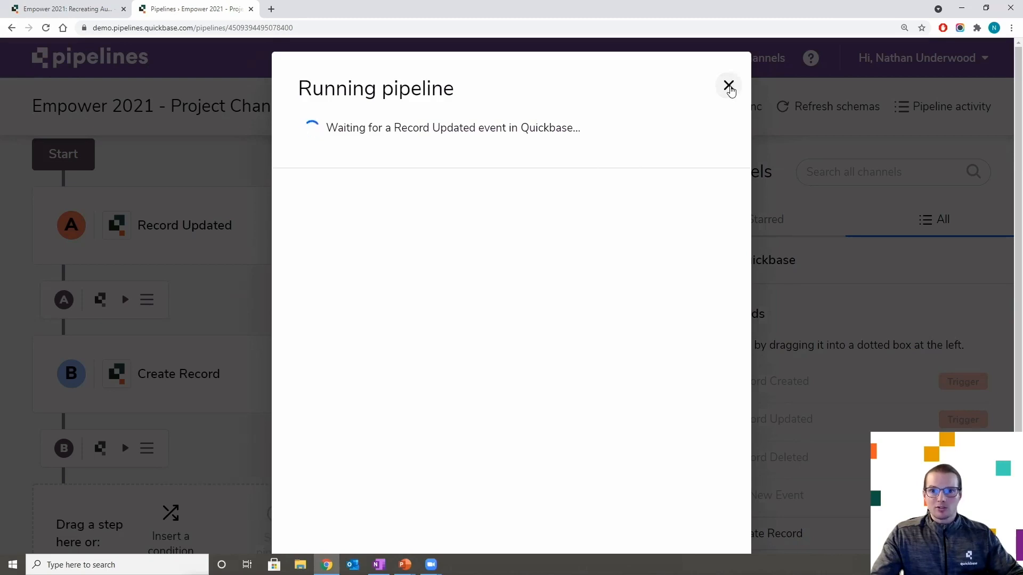
{"action": "left_click", "coordinate": [729, 86]}
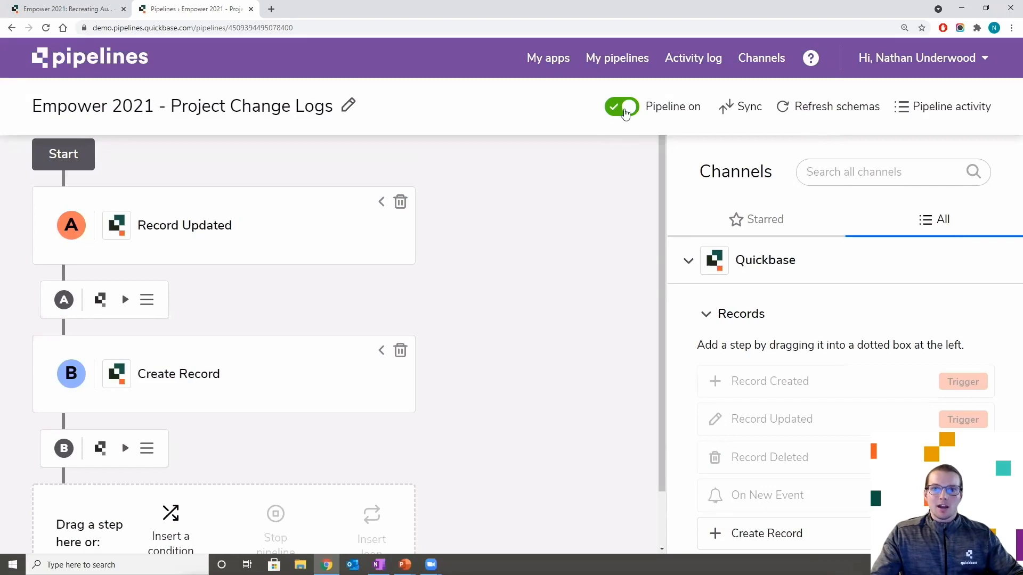
{"action": "left_click", "coordinate": [625, 111]}
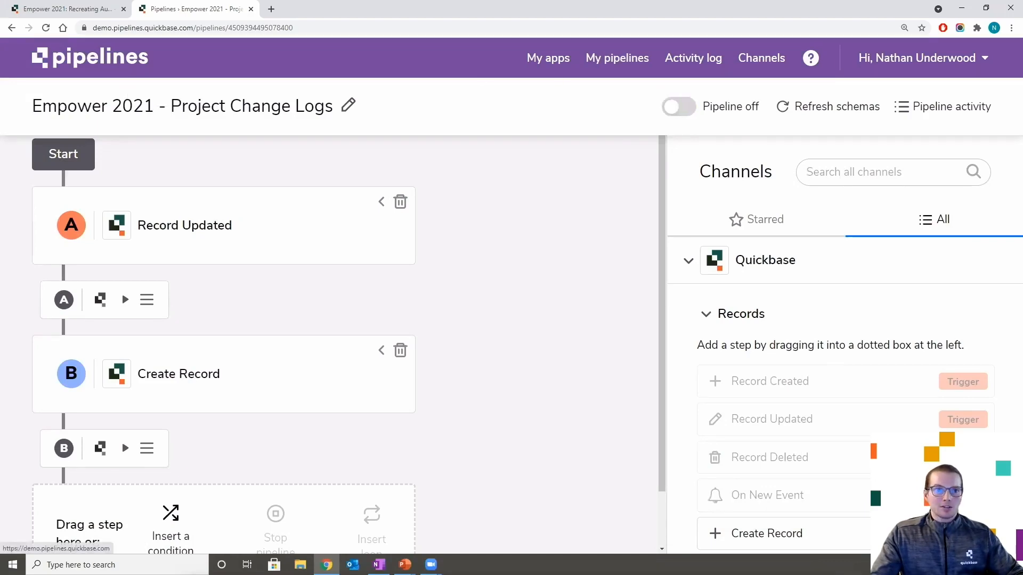
{"action": "left_click", "coordinate": [11, 28]}
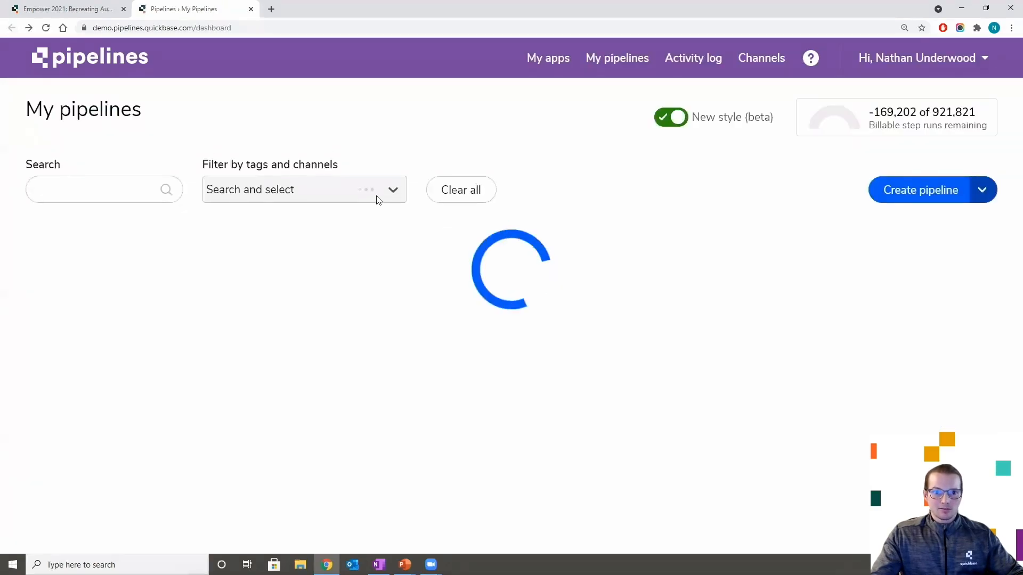
- Filter to Empower 2021, turn Cascading Delete off and Cascading Delete with Change Log on
{"action": "left_click", "coordinate": [371, 195]}
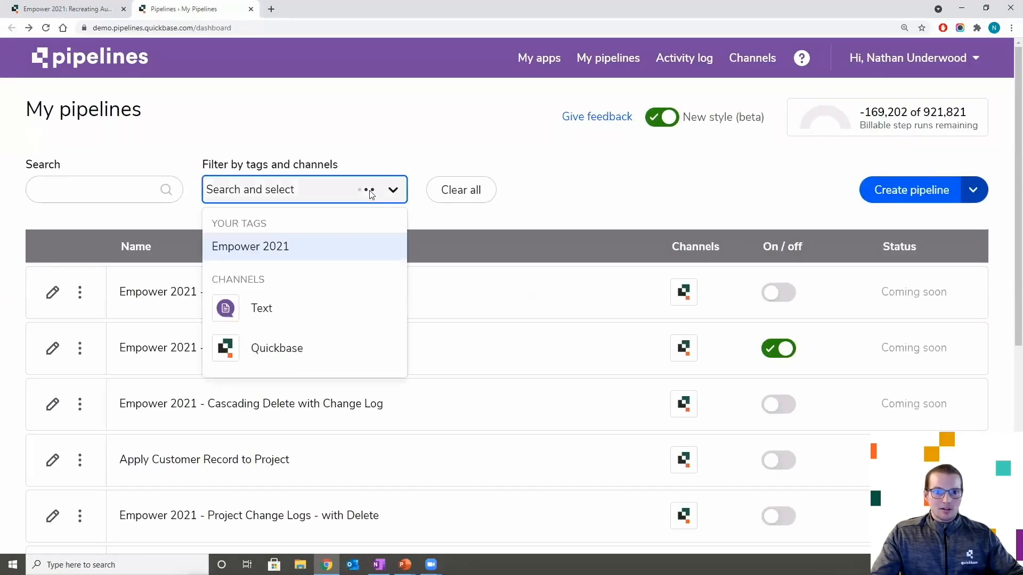
{"action": "left_click", "coordinate": [274, 251]}
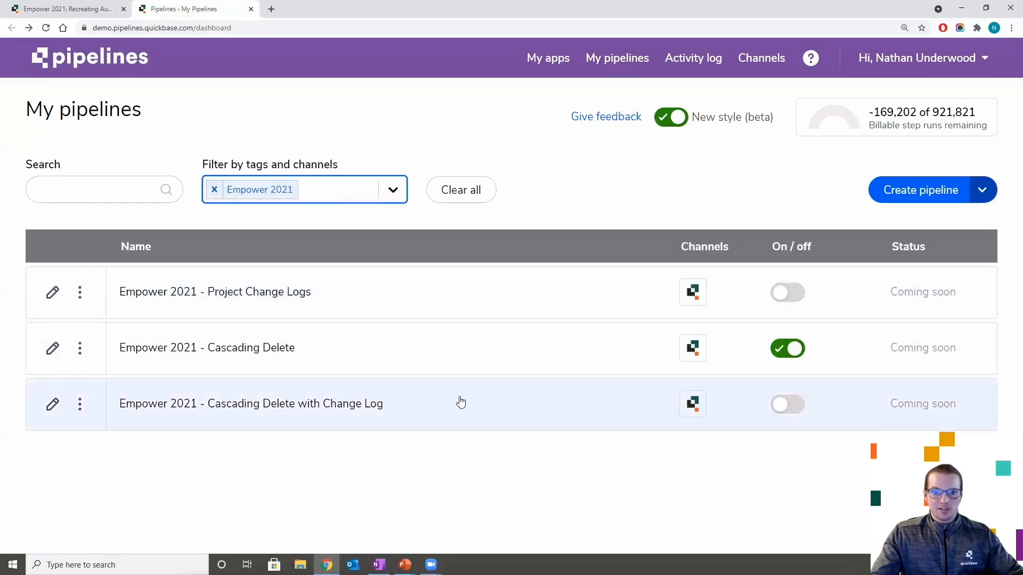
{"action": "left_click", "coordinate": [788, 347]}
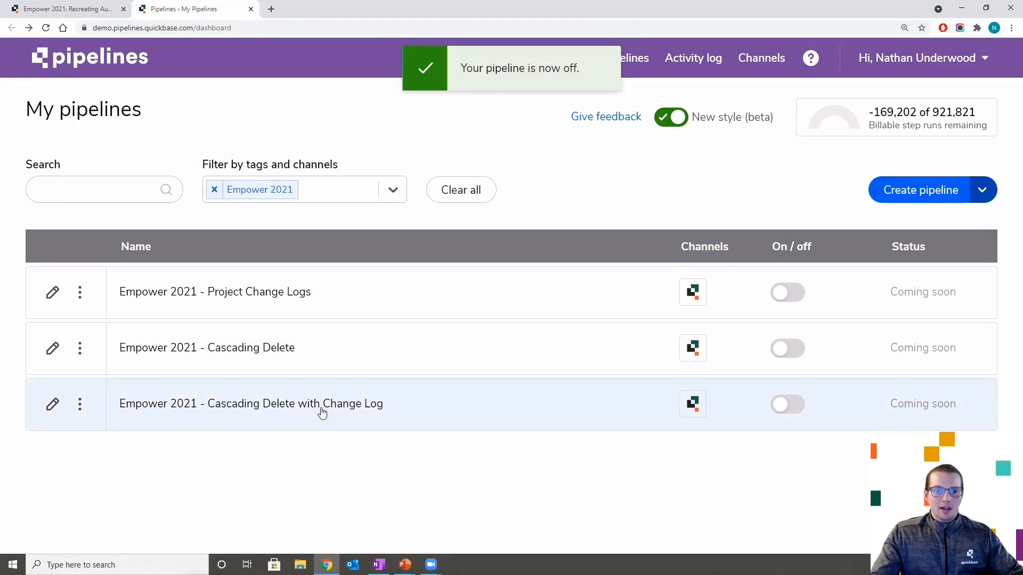
{"action": "left_click", "coordinate": [781, 405]}
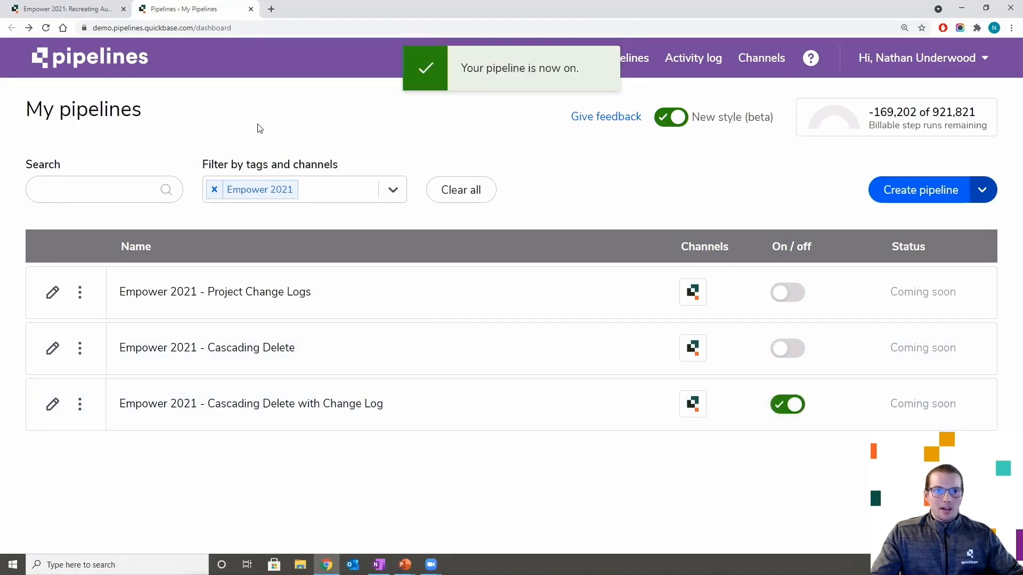
{"action": "mouse_move", "coordinate": [406, 566]}
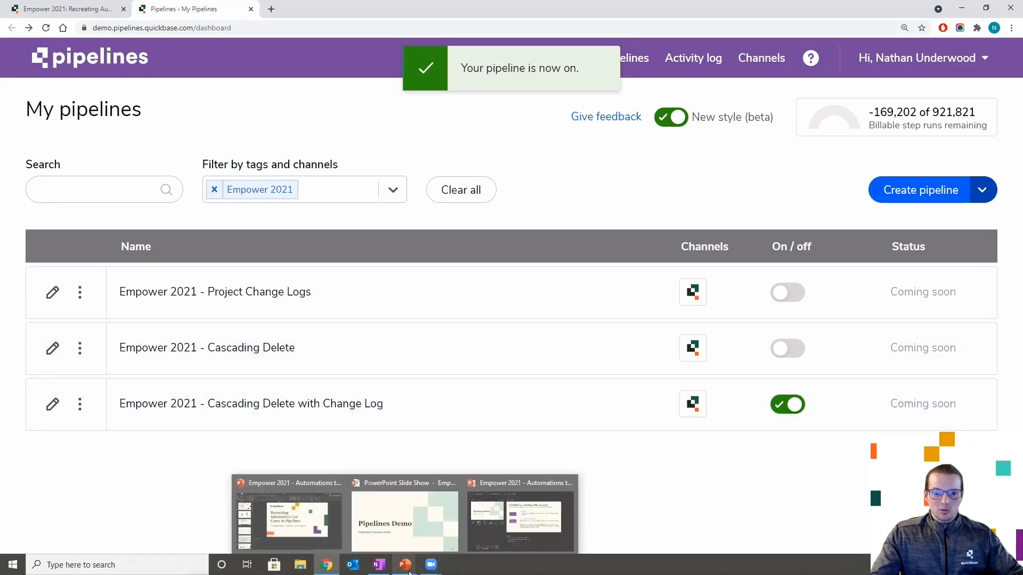
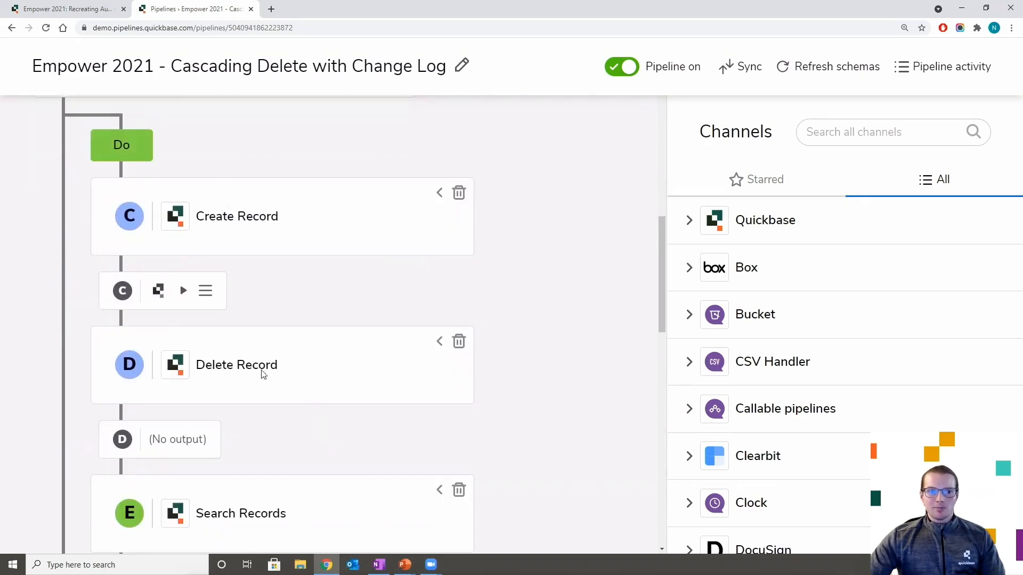
- Expand the Create Record step and review its mappings, pointing out Status set to 'Deleted'
{"action": "left_click", "coordinate": [438, 195]}
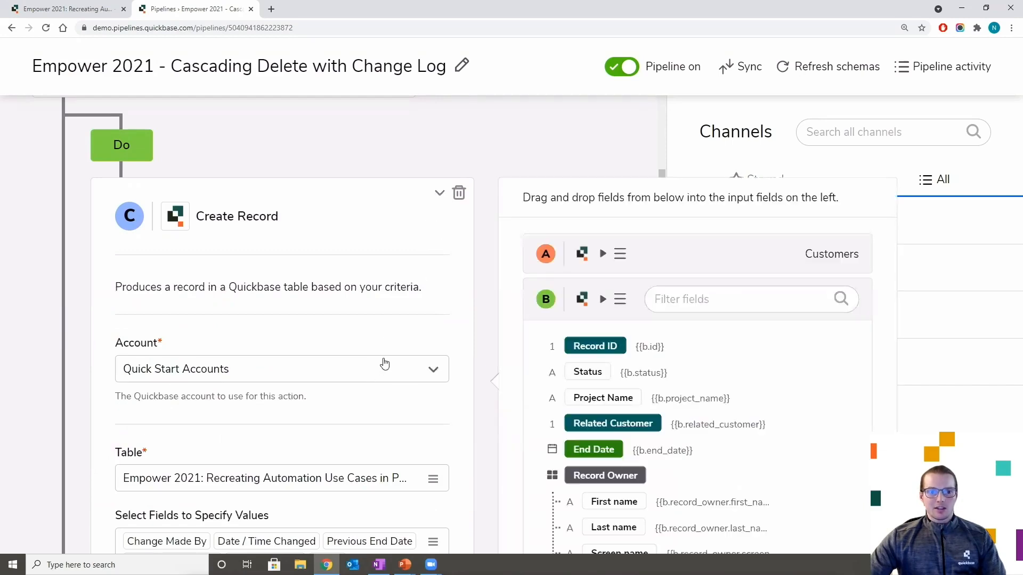
{"action": "scroll", "coordinate": [381, 368], "scroll_direction": "down", "scroll_amount": 2}
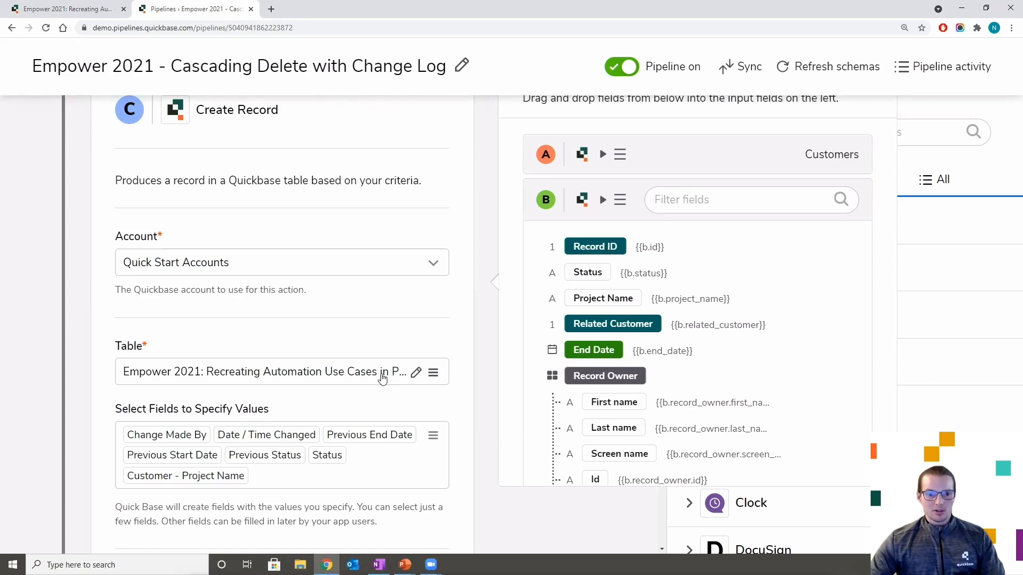
{"action": "scroll", "coordinate": [381, 368], "scroll_direction": "down", "scroll_amount": 1}
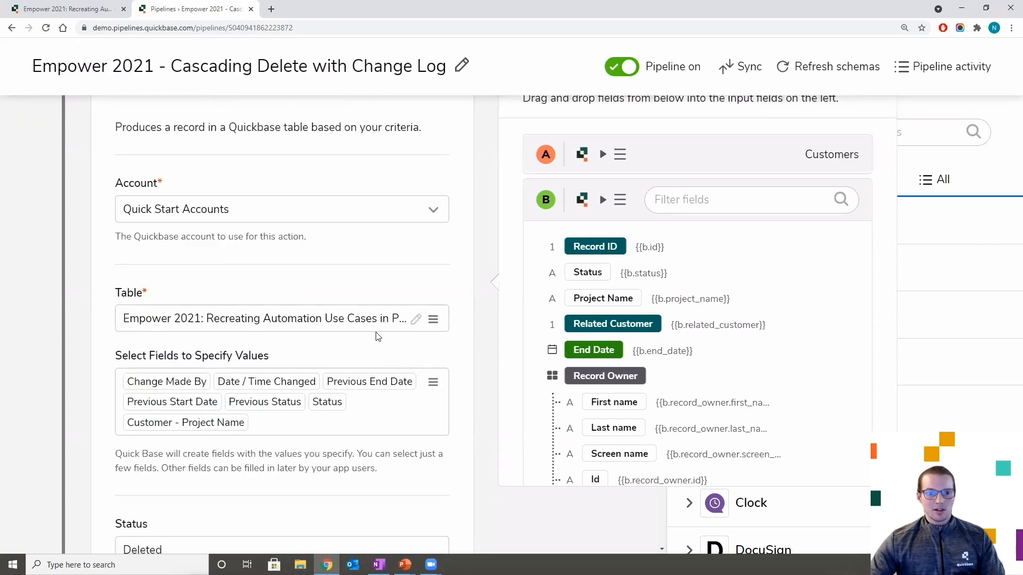
{"action": "scroll", "coordinate": [377, 336], "scroll_direction": "down", "scroll_amount": 2}
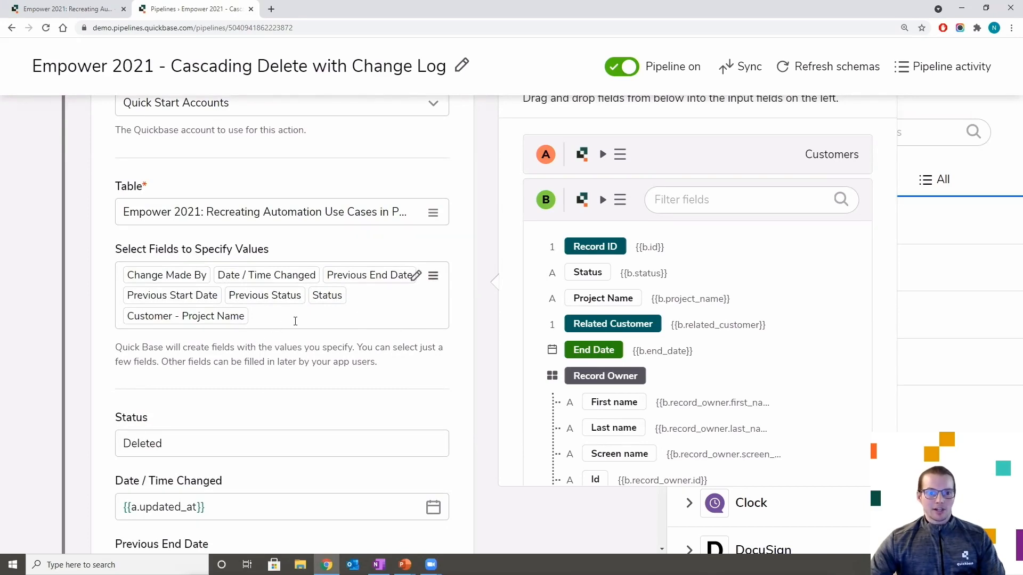
{"action": "scroll", "coordinate": [295, 321], "scroll_direction": "down", "scroll_amount": 2}
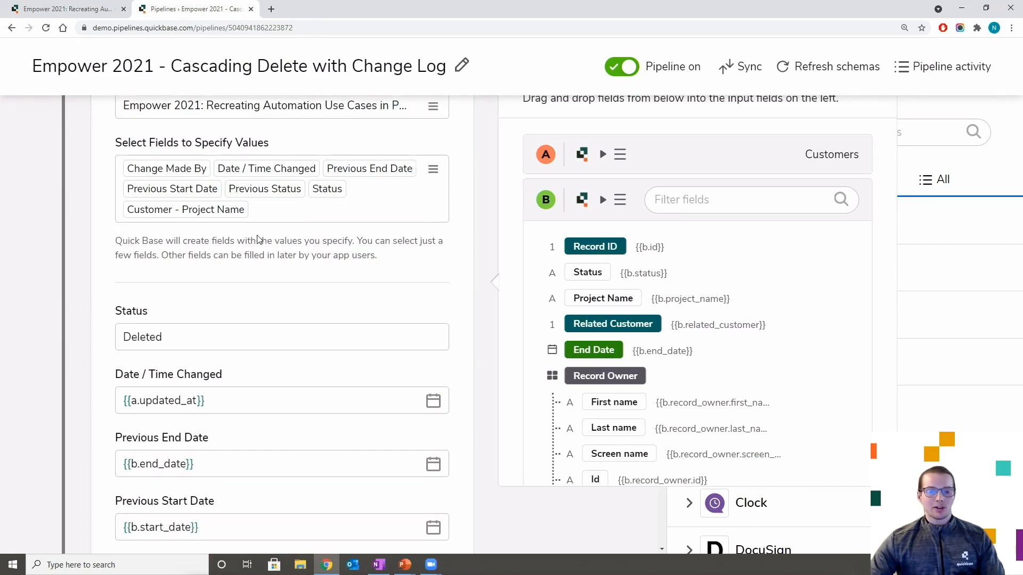
{"action": "scroll", "coordinate": [195, 272], "scroll_direction": "down", "scroll_amount": 2}
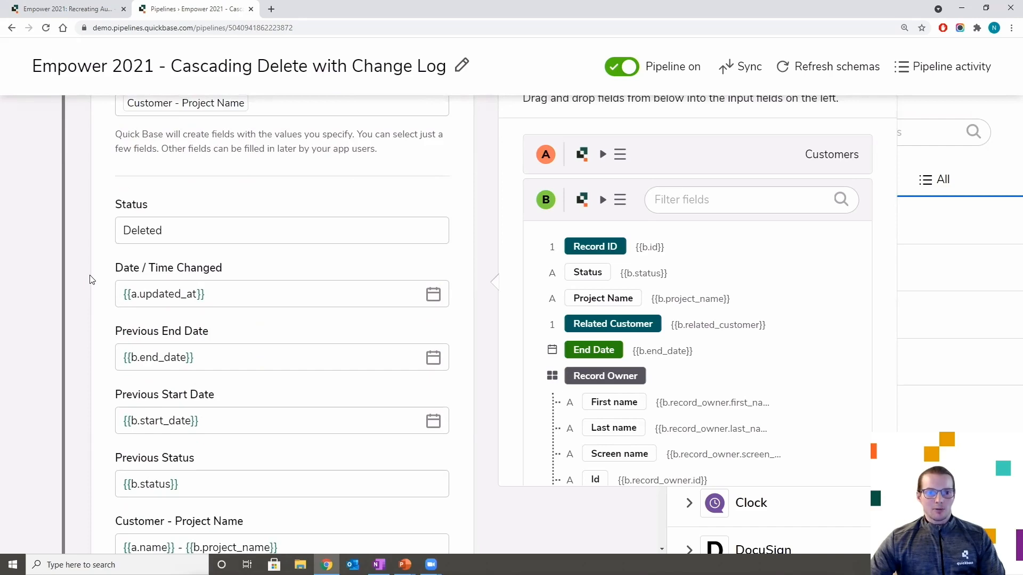
{"action": "scroll", "coordinate": [98, 271], "scroll_direction": "down", "scroll_amount": 1}
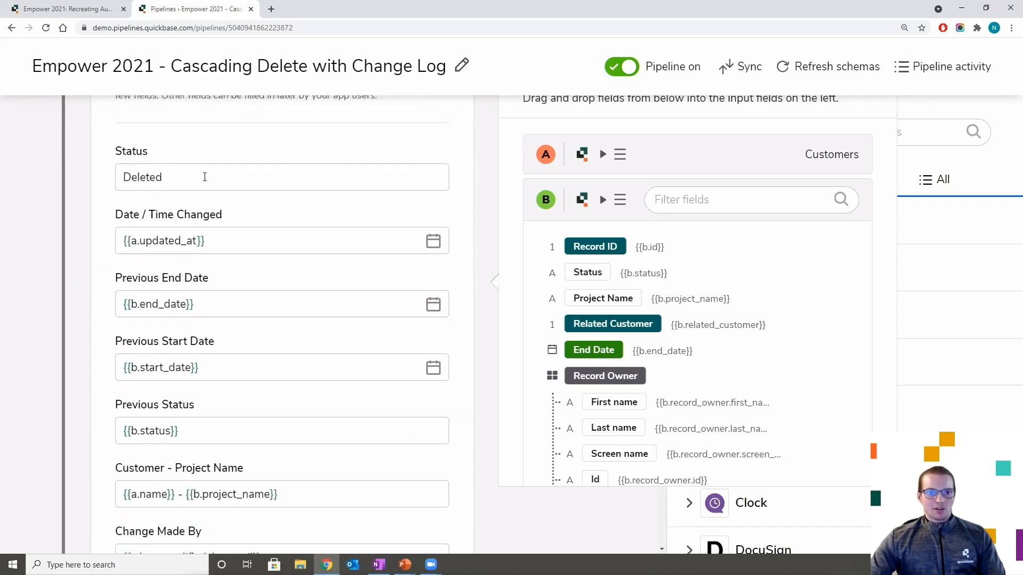
{"action": "scroll", "coordinate": [193, 185], "scroll_direction": "up", "scroll_amount": 1}
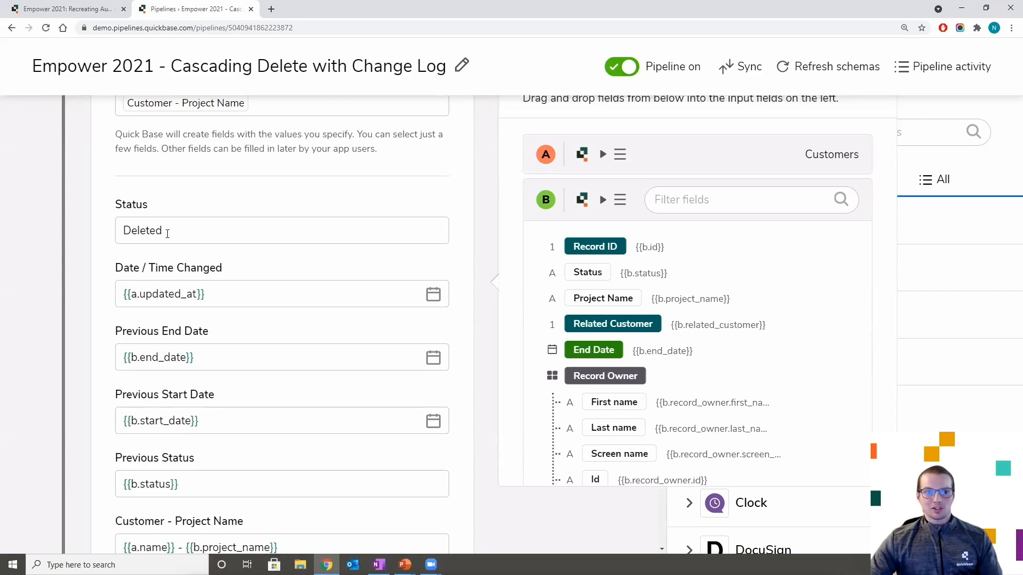
{"action": "left_click", "coordinate": [172, 230]}
{"action": "left_click", "coordinate": [97, 254]}
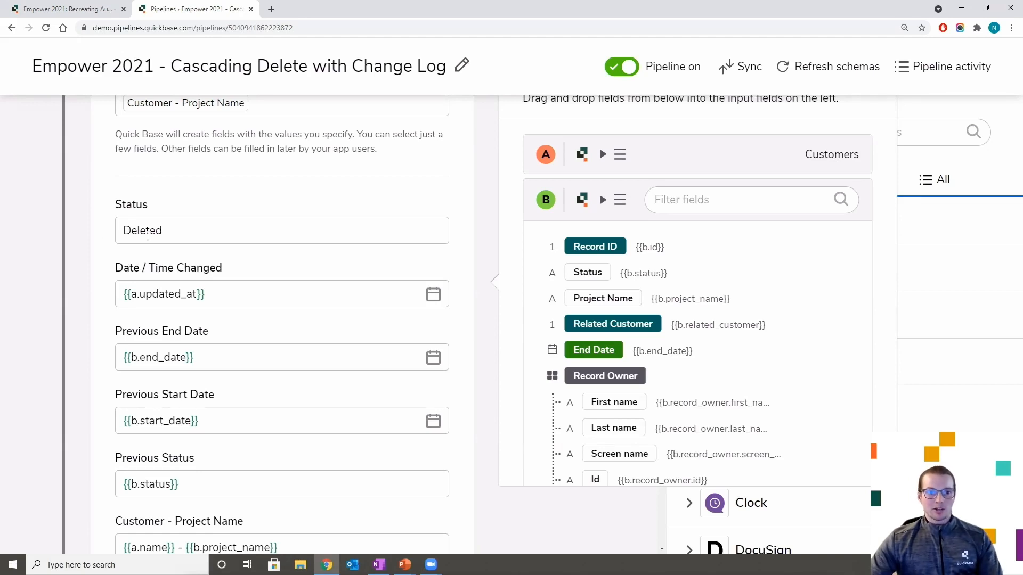
- Review the remaining mappings and highlight the combined Customer - Project Name value
{"action": "scroll", "coordinate": [103, 270], "scroll_direction": "down", "scroll_amount": 2}
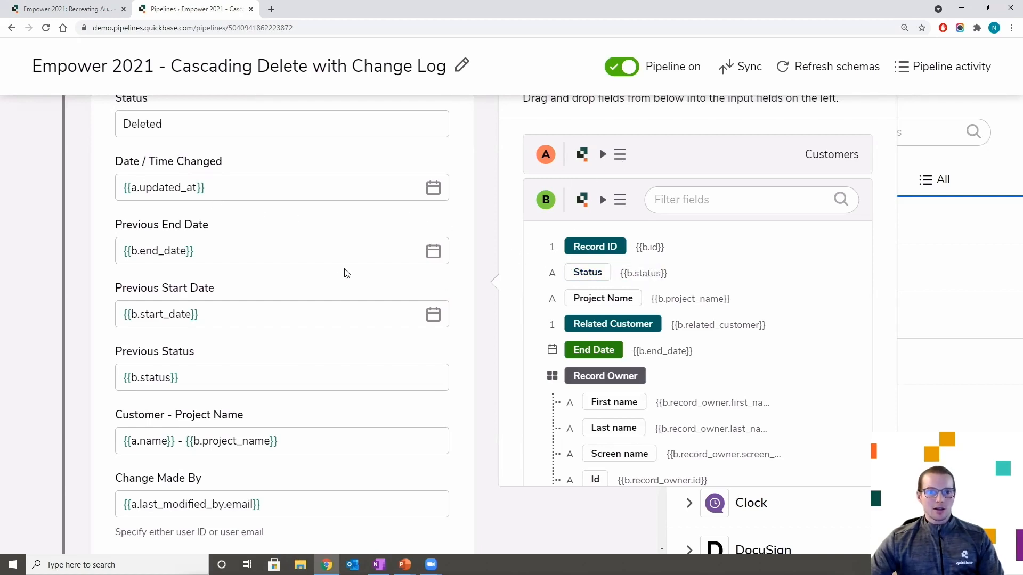
{"action": "scroll", "coordinate": [195, 267], "scroll_direction": "down", "scroll_amount": 1}
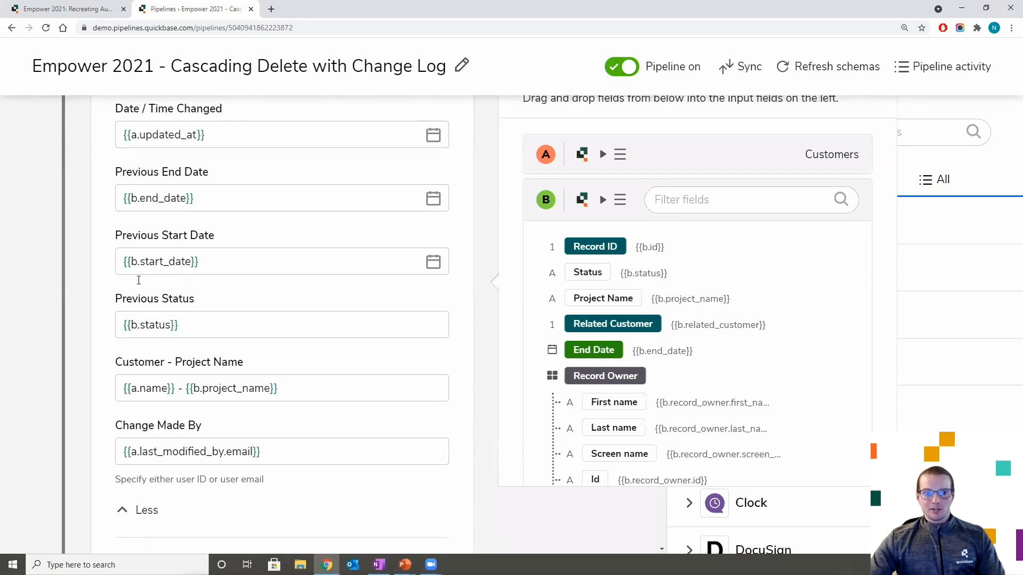
{"action": "scroll", "coordinate": [140, 277], "scroll_direction": "up", "scroll_amount": 1}
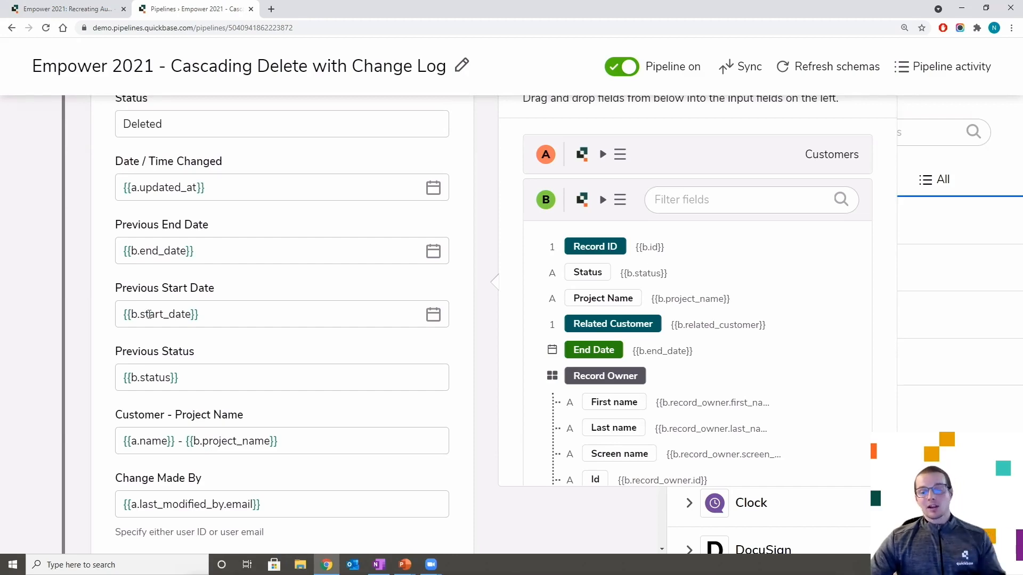
{"action": "scroll", "coordinate": [164, 299], "scroll_direction": "down", "scroll_amount": 1}
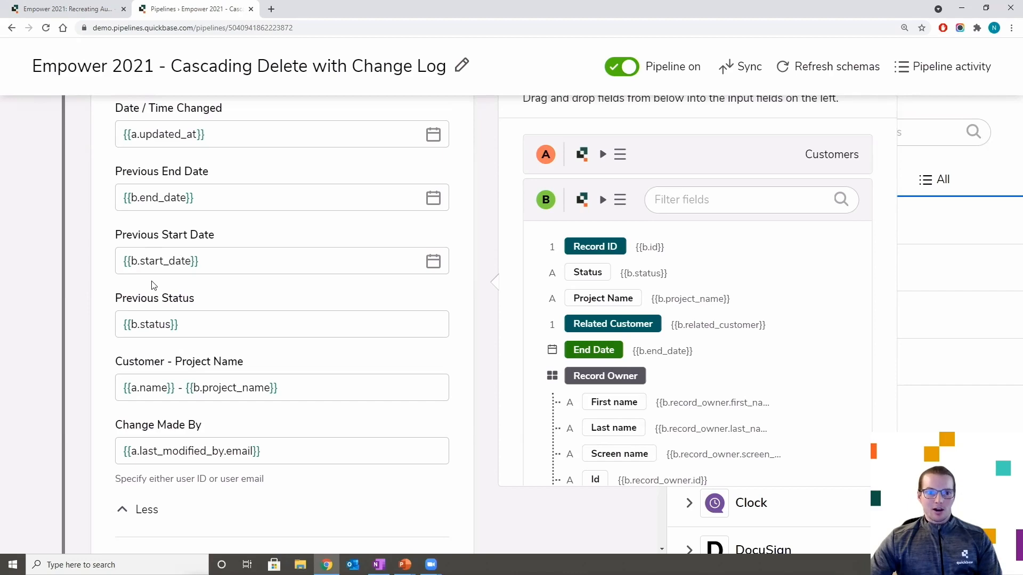
{"action": "scroll", "coordinate": [182, 270], "scroll_direction": "down", "scroll_amount": 1}
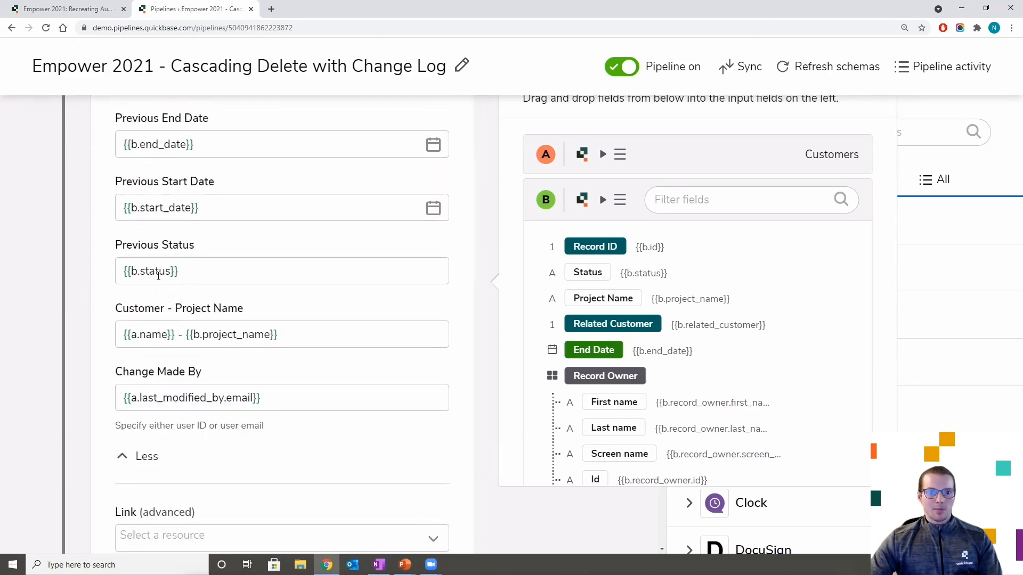
{"action": "scroll", "coordinate": [112, 344], "scroll_direction": "up", "scroll_amount": 1}
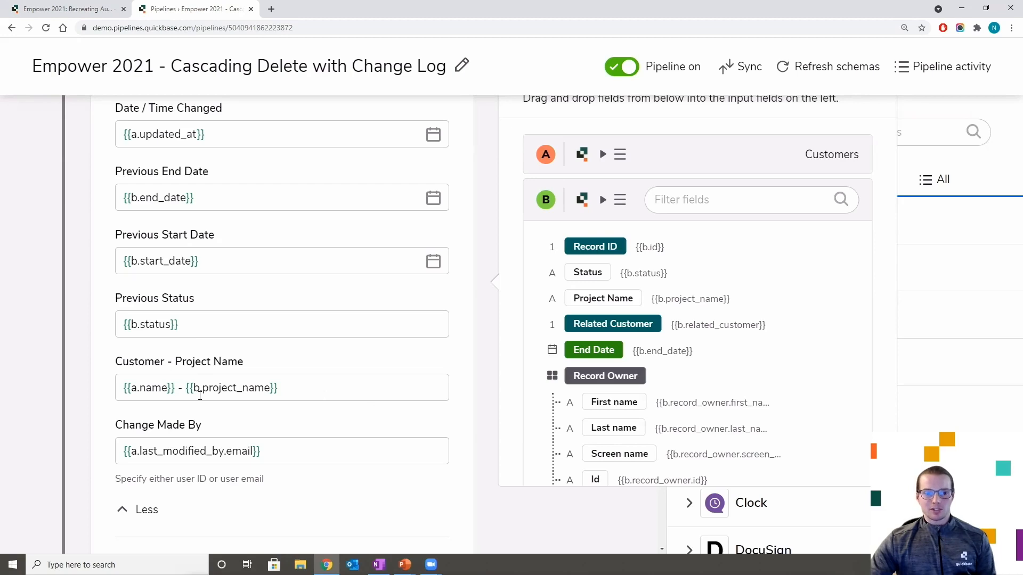
{"action": "left_click_drag", "start_coordinate": [299, 389], "coordinate": [91, 390]}
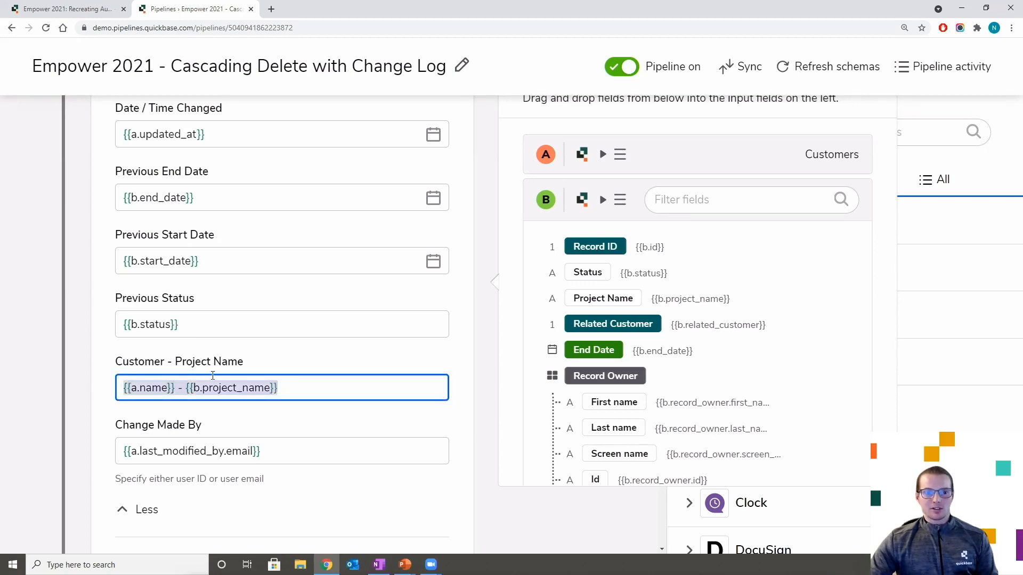
{"action": "left_click", "coordinate": [308, 359]}
{"action": "left_click", "coordinate": [179, 389]}
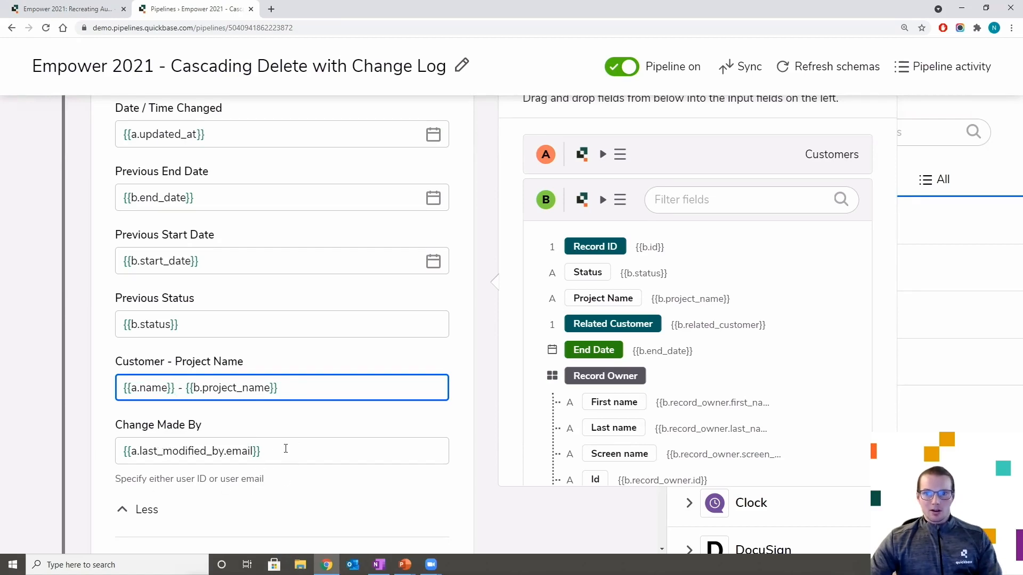
{"action": "scroll", "coordinate": [443, 442], "scroll_direction": "up", "scroll_amount": 9}
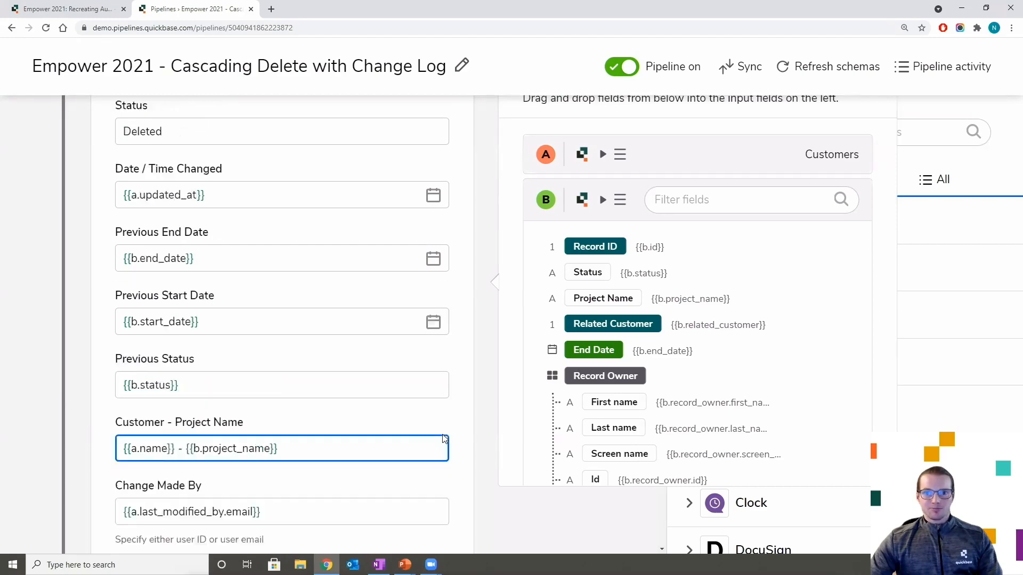
- Start a pipeline test run, then open the app's Customers table
{"action": "left_click", "coordinate": [750, 70]}
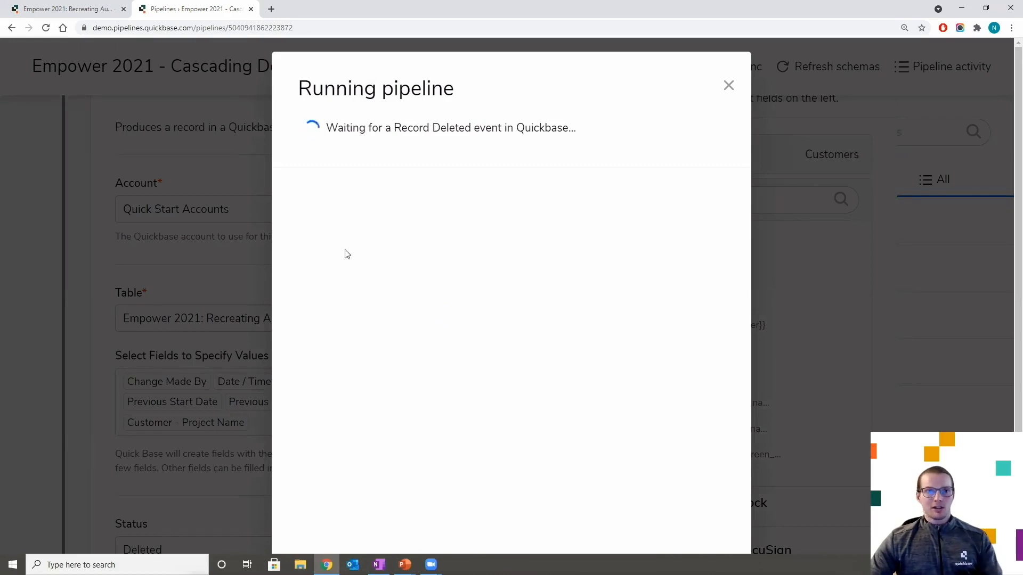
{"action": "left_click", "coordinate": [75, 9]}
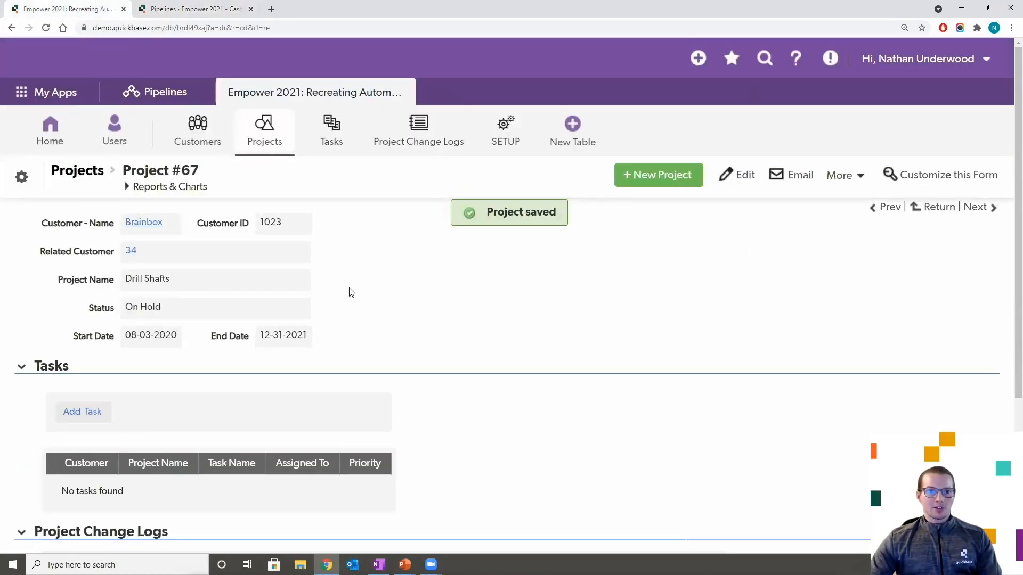
{"action": "left_click", "coordinate": [194, 133]}
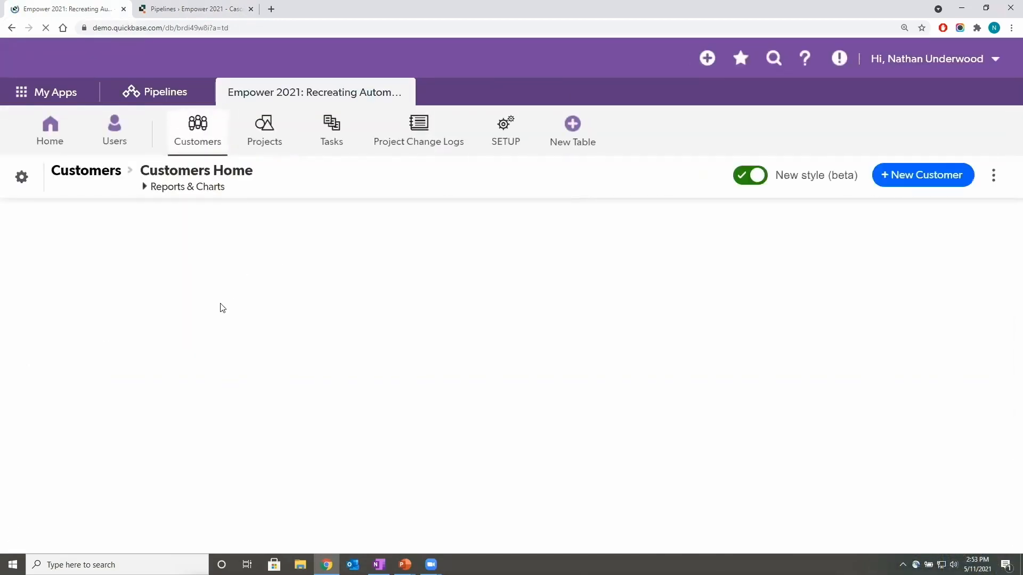
{"action": "scroll", "coordinate": [133, 358], "scroll_direction": "down", "scroll_amount": 3}
{"action": "scroll", "coordinate": [134, 358], "scroll_direction": "down", "scroll_amount": 4}
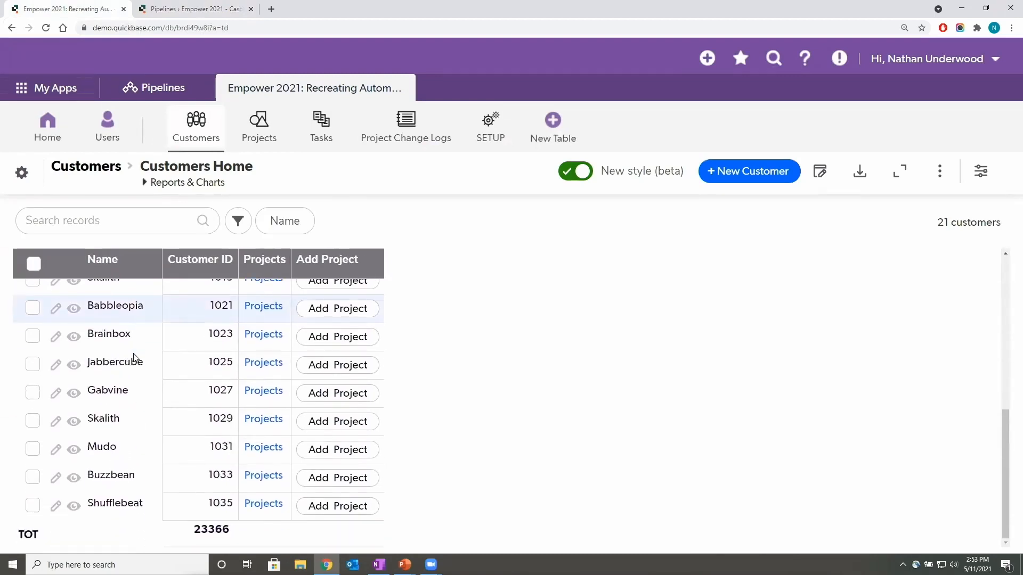
{"action": "scroll", "coordinate": [136, 360], "scroll_direction": "up", "scroll_amount": 4}
{"action": "scroll", "coordinate": [135, 359], "scroll_direction": "up", "scroll_amount": 3}
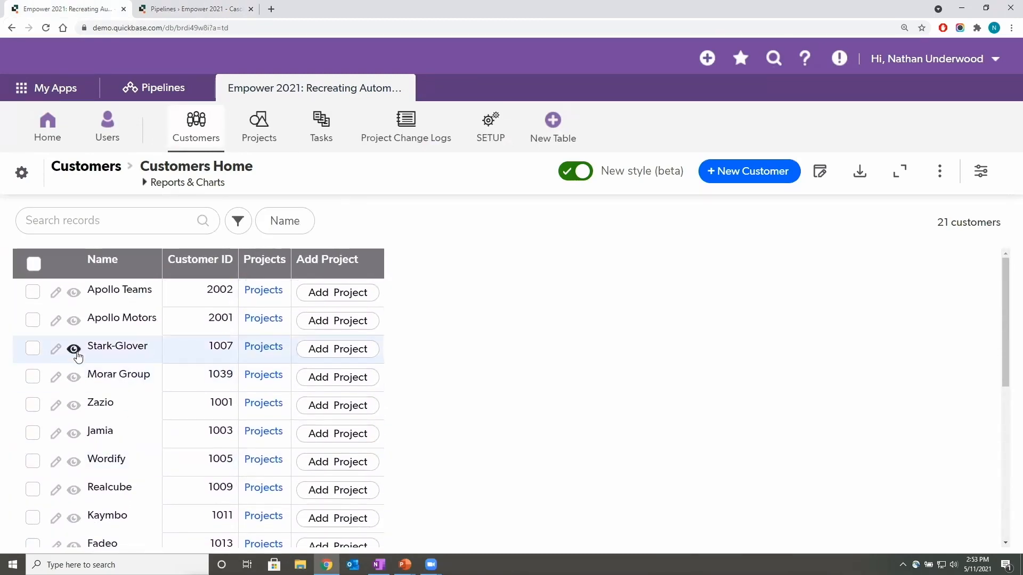
- Delete the Stark-Glover customer record and return to the pipeline run
{"action": "left_click", "coordinate": [74, 351]}
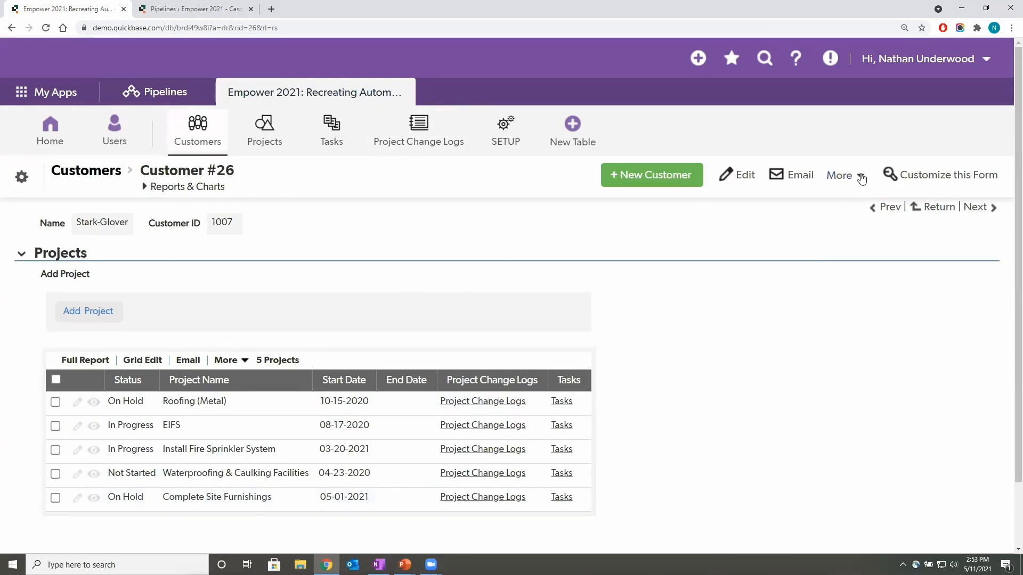
{"action": "left_click", "coordinate": [860, 176]}
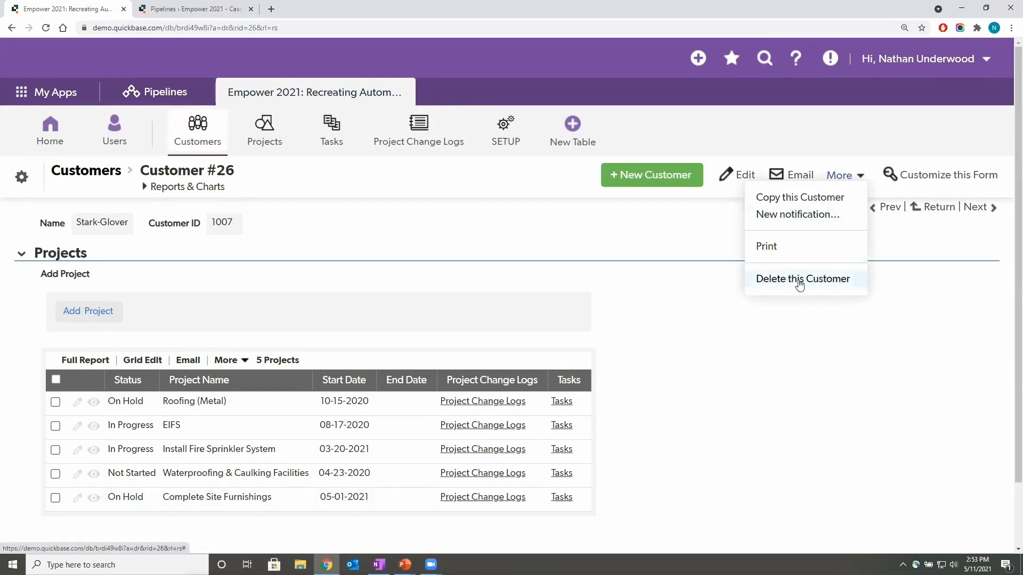
{"action": "left_click", "coordinate": [799, 284]}
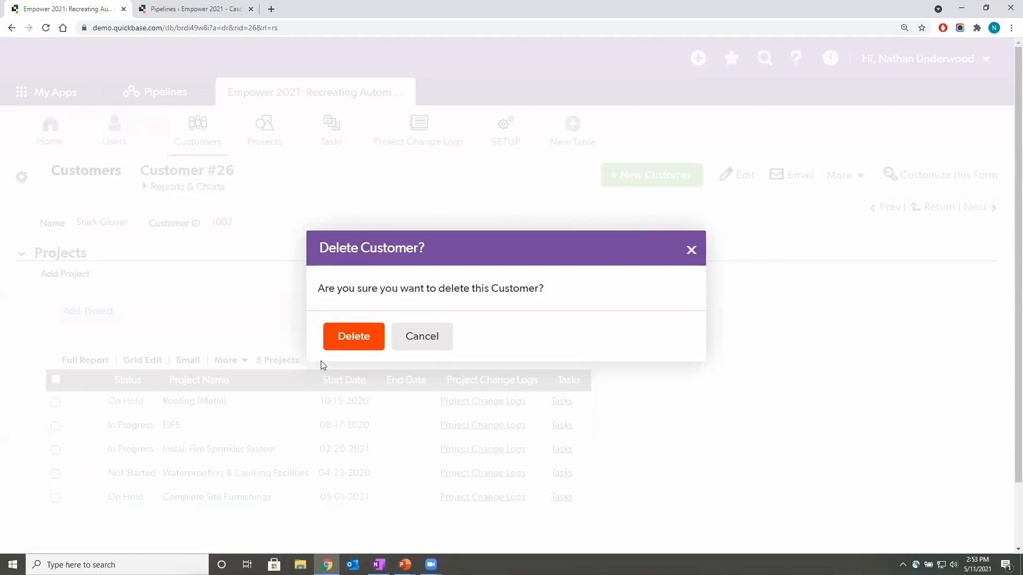
{"action": "left_click", "coordinate": [358, 342]}
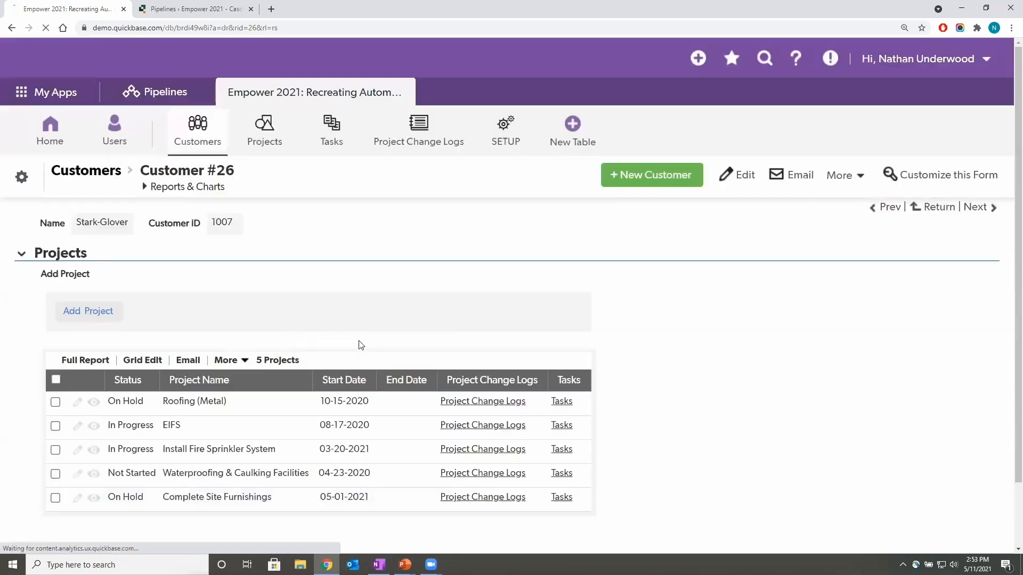
{"action": "left_click", "coordinate": [185, 11]}
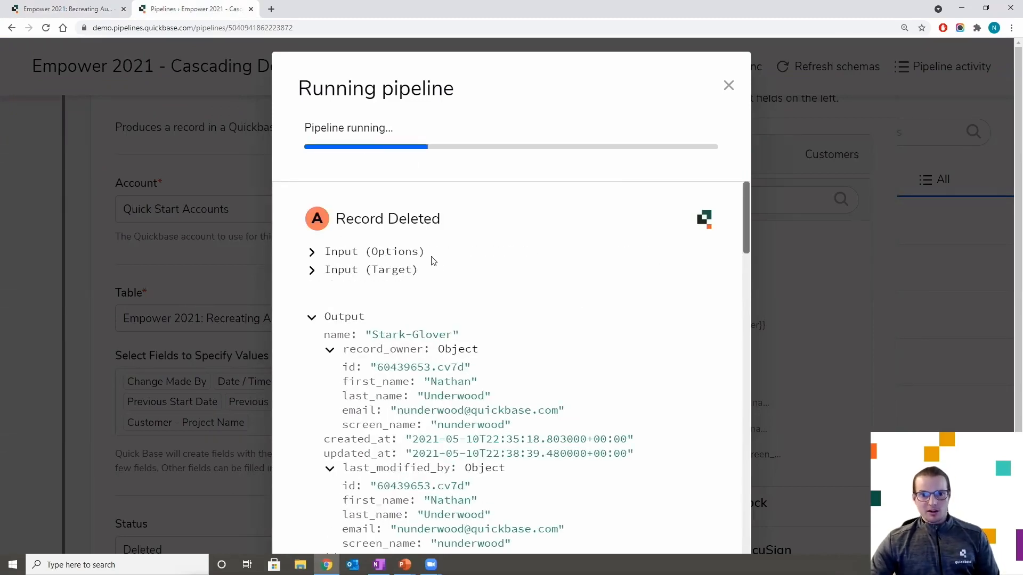
- Scroll through the run log: Record Deleted, Found 5 Records, then Created Record and Deleted Record steps
{"action": "scroll", "coordinate": [375, 220], "scroll_direction": "down", "scroll_amount": 2}
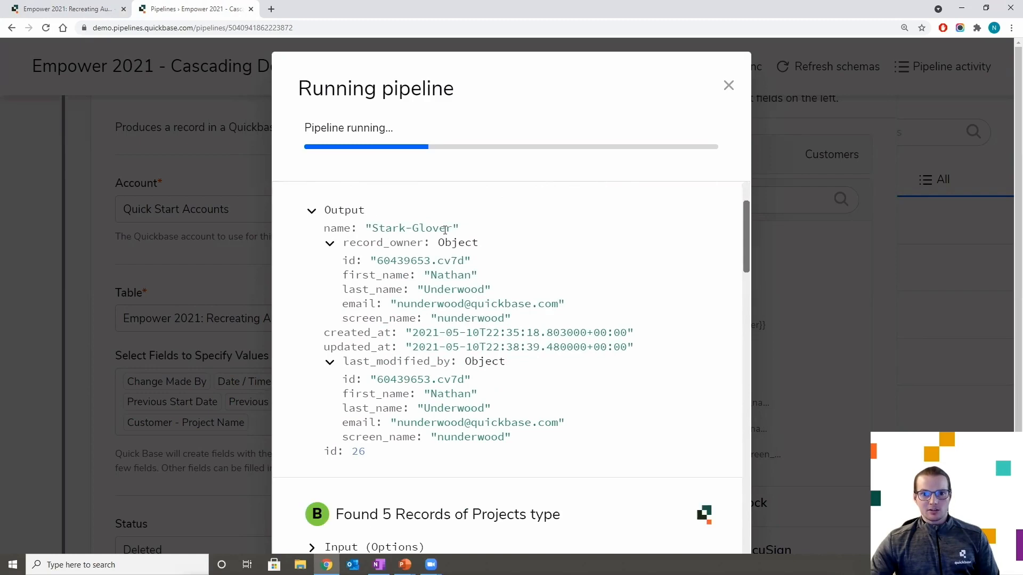
{"action": "scroll", "coordinate": [471, 244], "scroll_direction": "down", "scroll_amount": 4}
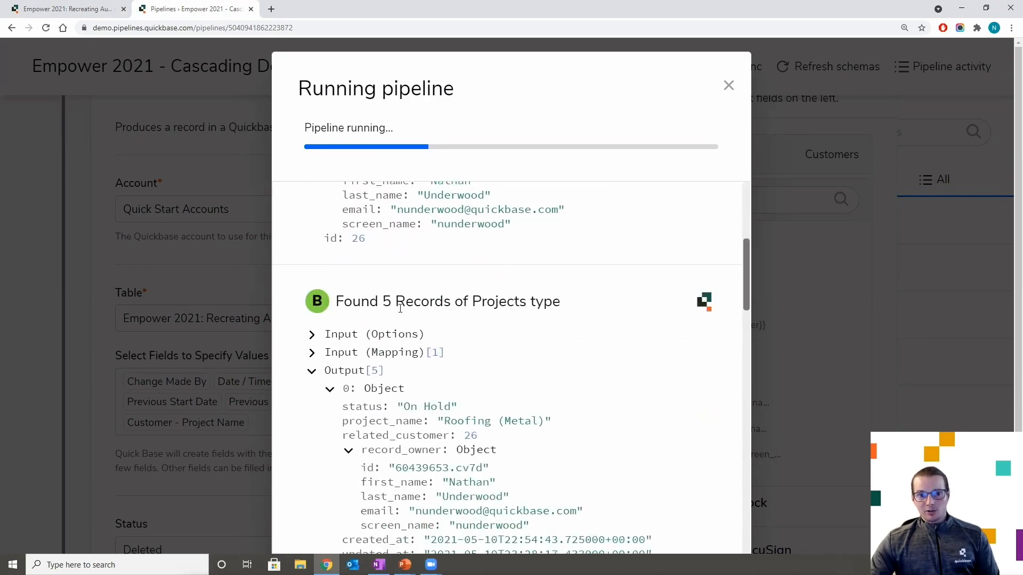
{"action": "scroll", "coordinate": [409, 309], "scroll_direction": "down", "scroll_amount": 2}
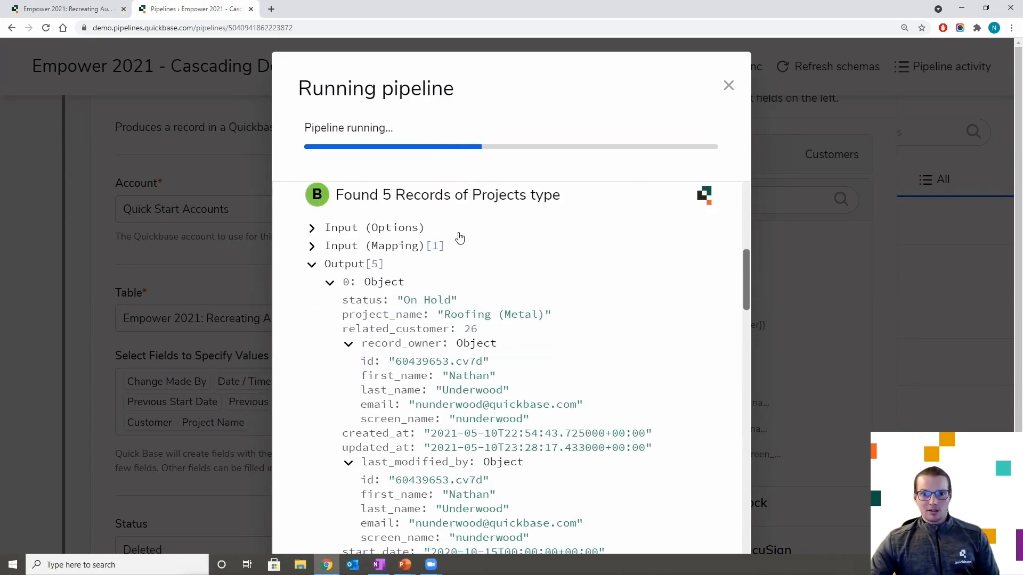
{"action": "scroll", "coordinate": [477, 236], "scroll_direction": "down", "scroll_amount": 1}
{"action": "scroll", "coordinate": [477, 236], "scroll_direction": "down", "scroll_amount": 20}
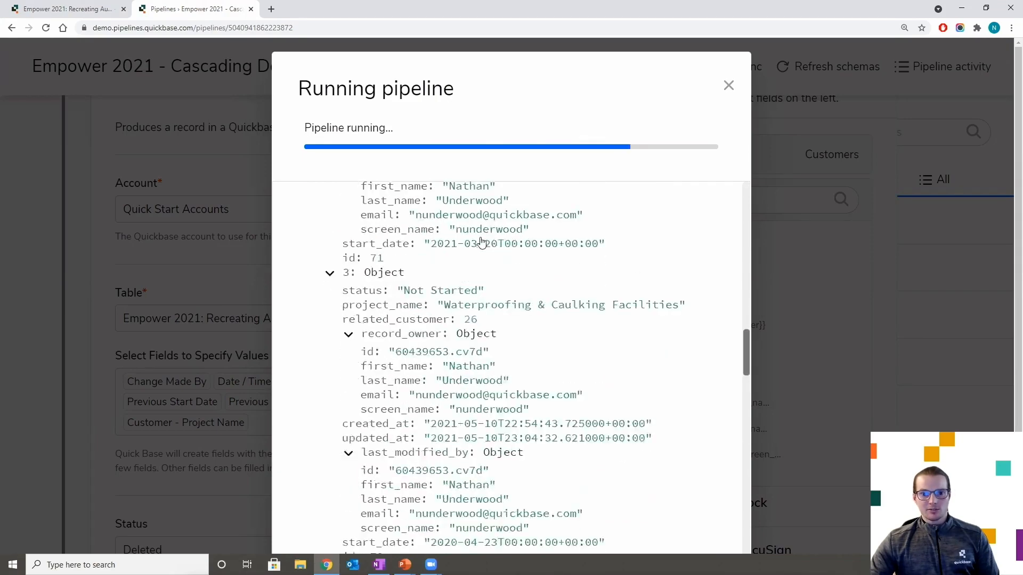
{"action": "scroll", "coordinate": [483, 239], "scroll_direction": "down", "scroll_amount": 4}
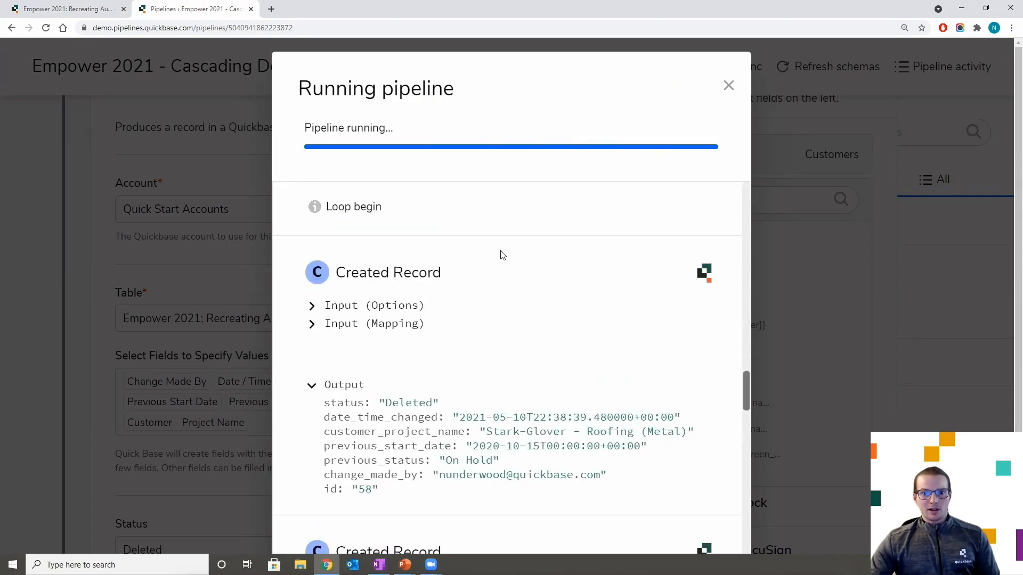
{"action": "scroll", "coordinate": [453, 250], "scroll_direction": "down", "scroll_amount": 8}
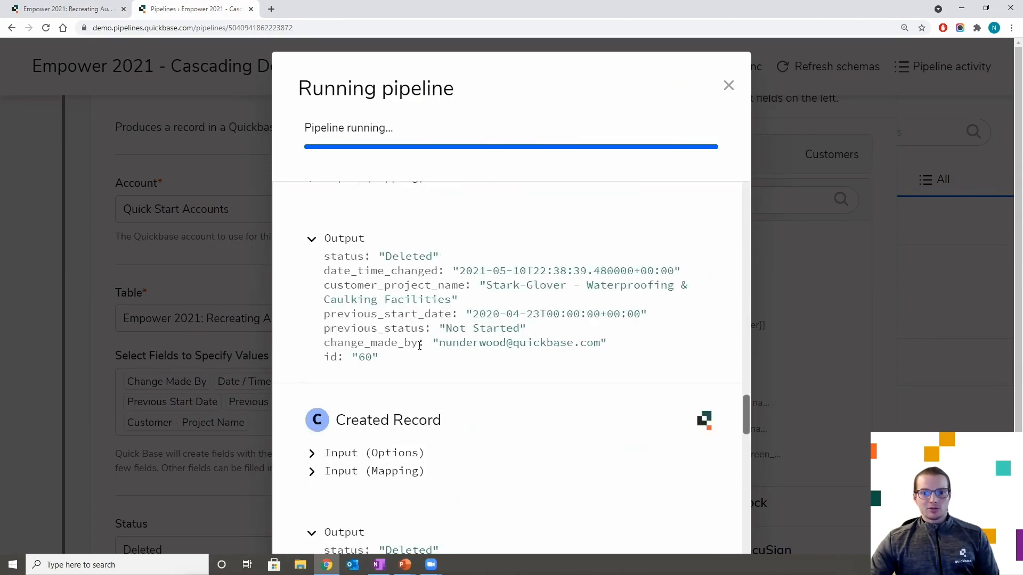
{"action": "scroll", "coordinate": [427, 341], "scroll_direction": "down", "scroll_amount": 6}
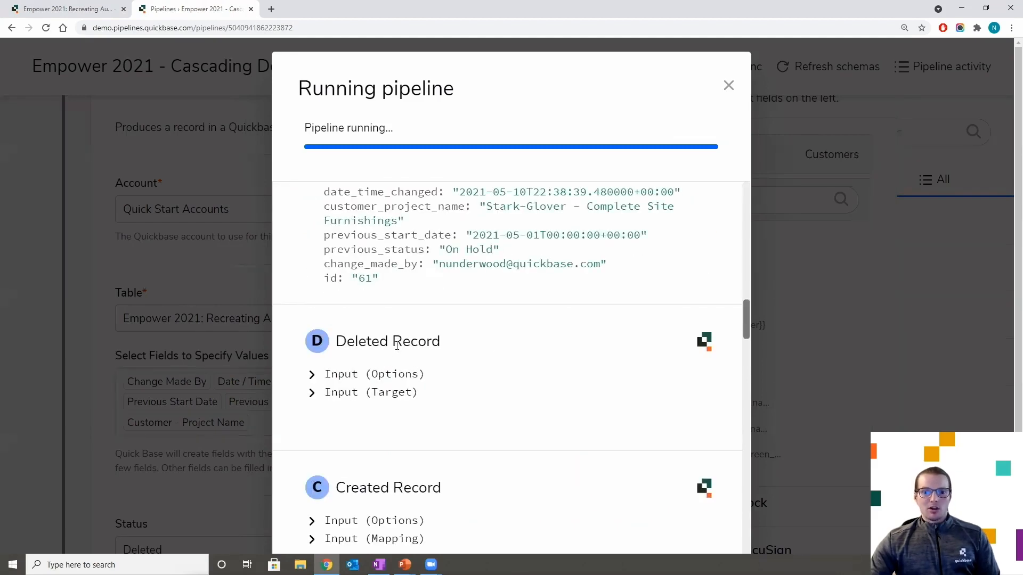
{"action": "scroll", "coordinate": [426, 364], "scroll_direction": "down", "scroll_amount": 16}
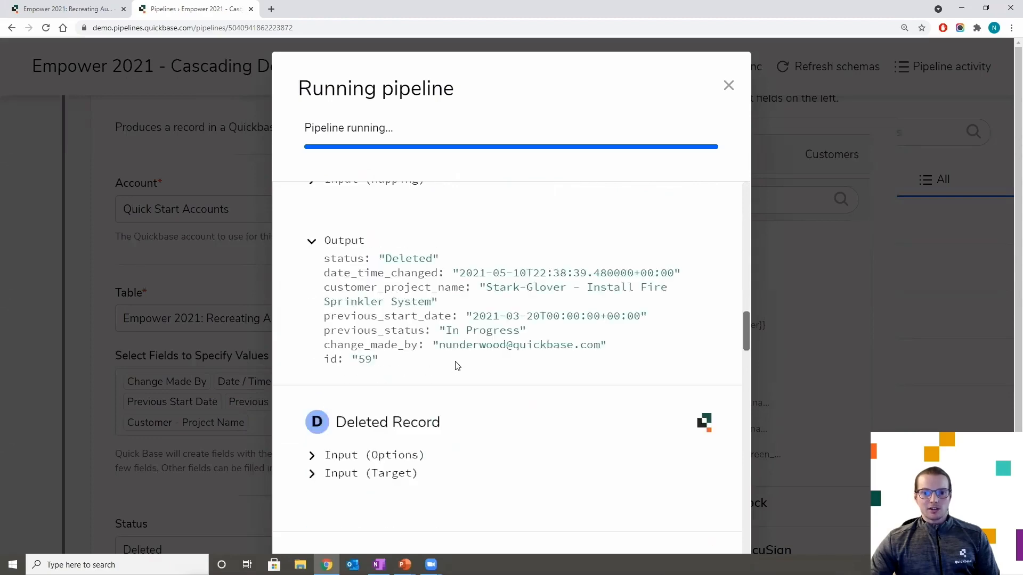
{"action": "left_click_drag", "start_coordinate": [746, 328], "coordinate": [732, 553]}
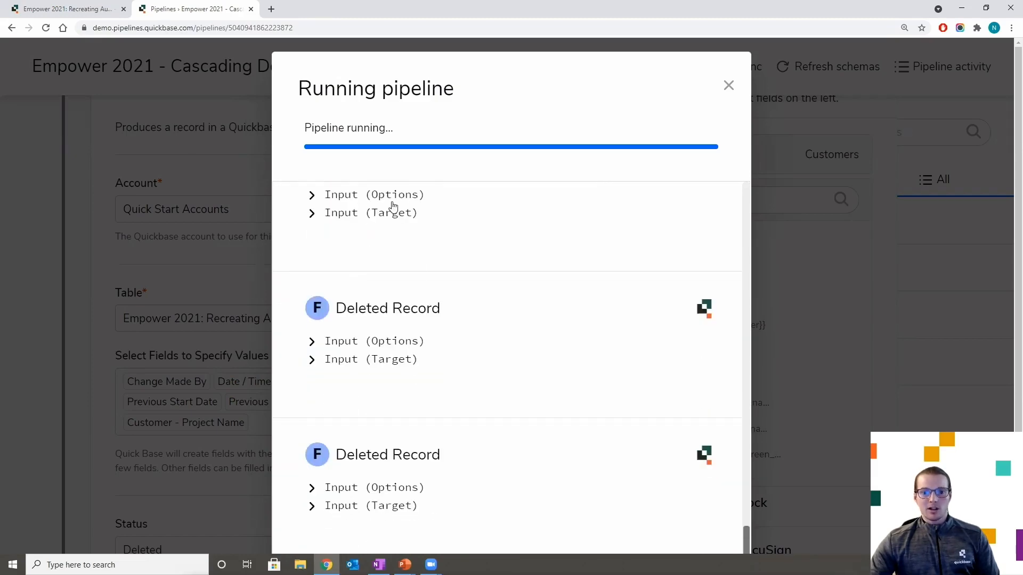
{"action": "mouse_move", "coordinate": [435, 345]}
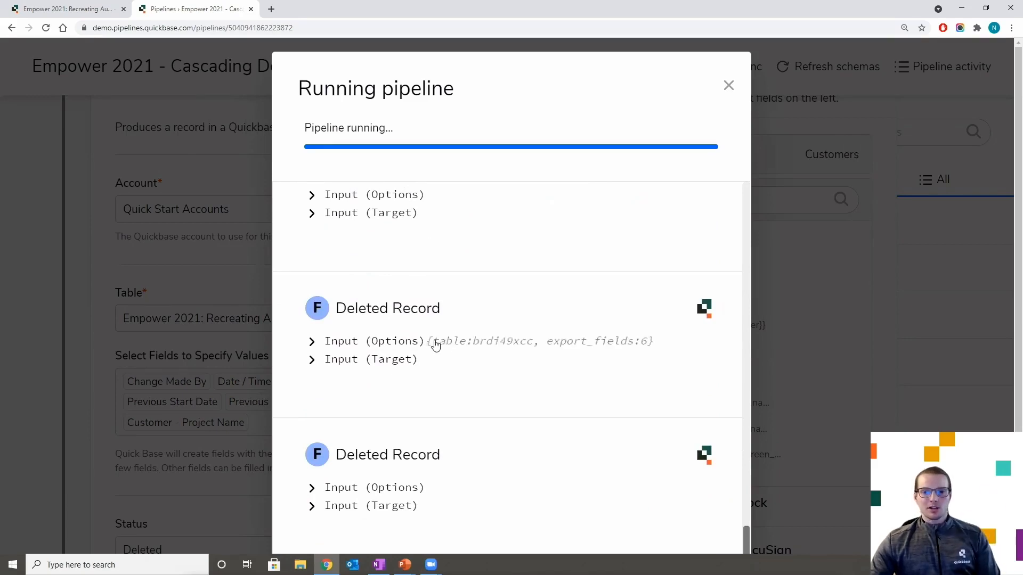
- Open change log #61 in Project Change Logs, showing Deleted for Stark-Glover - Complete Site Furnishings
{"action": "left_click", "coordinate": [71, 11]}
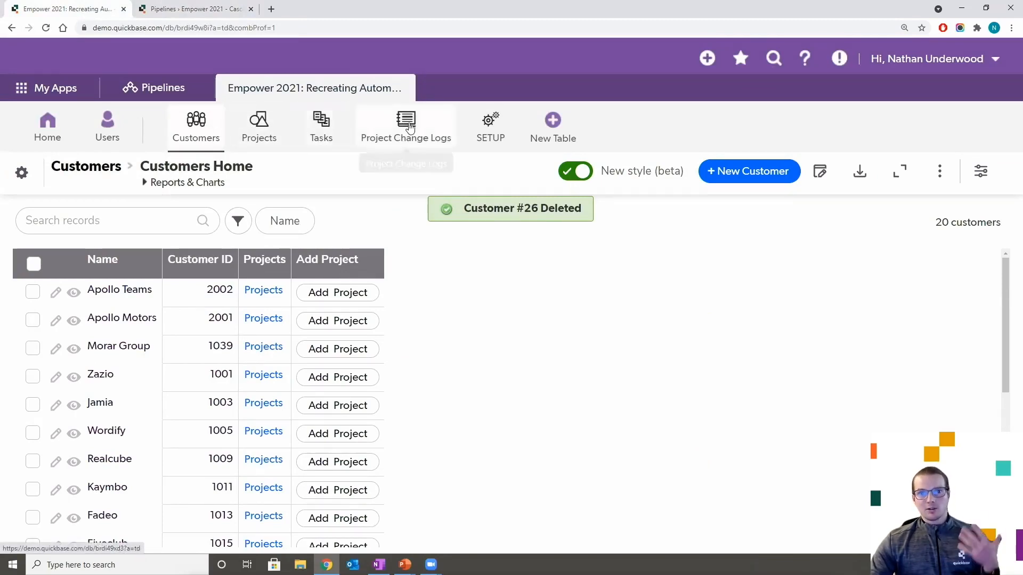
{"action": "left_click", "coordinate": [404, 121]}
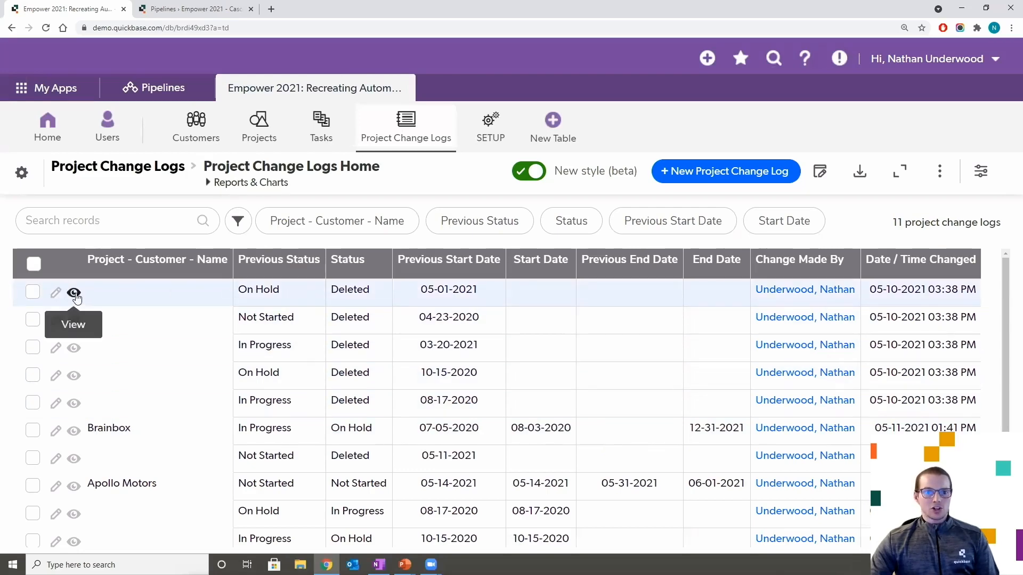
{"action": "left_click", "coordinate": [75, 295]}
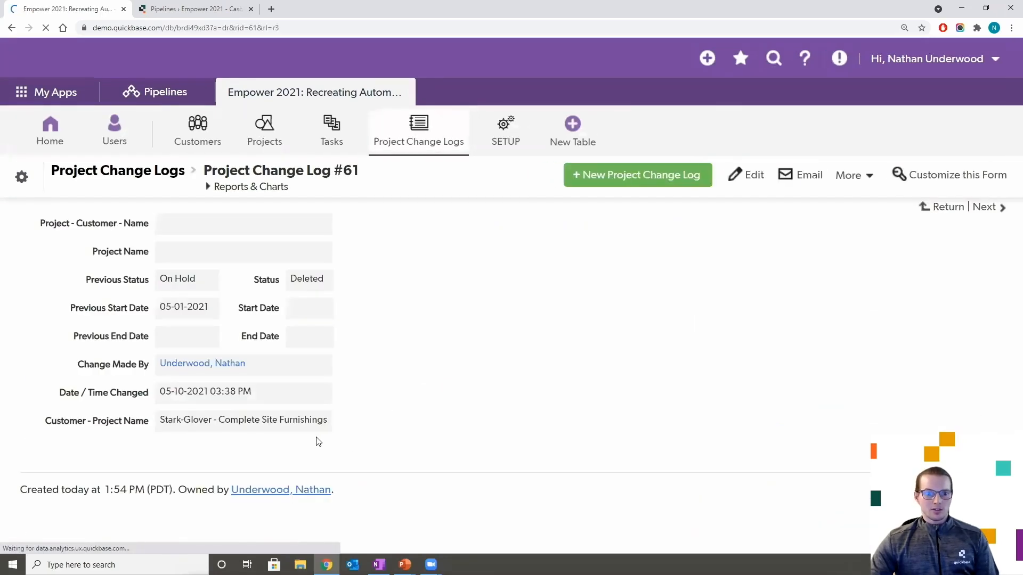
{"action": "left_click_drag", "start_coordinate": [329, 427], "coordinate": [153, 417]}
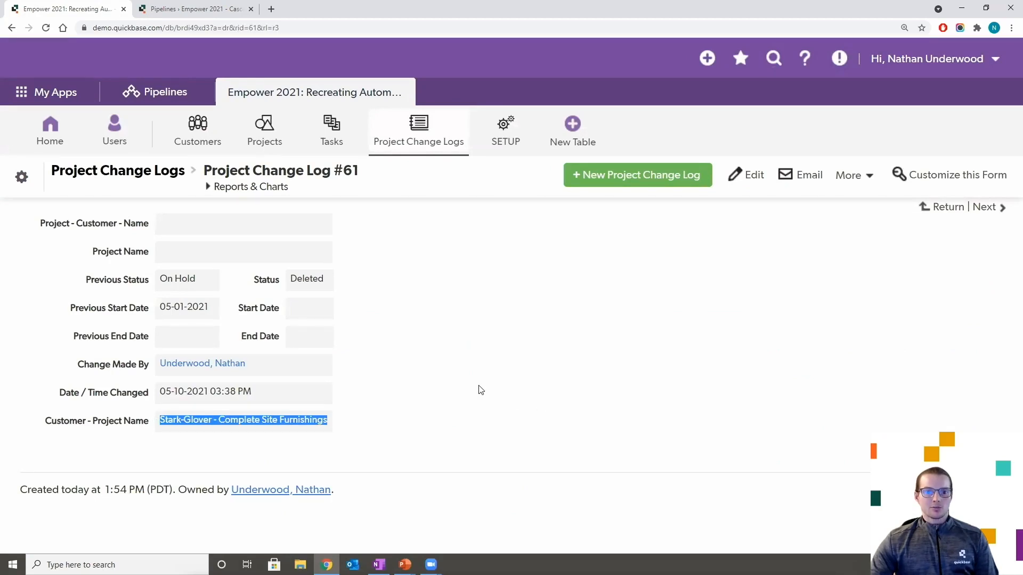
{"action": "left_click", "coordinate": [354, 424]}
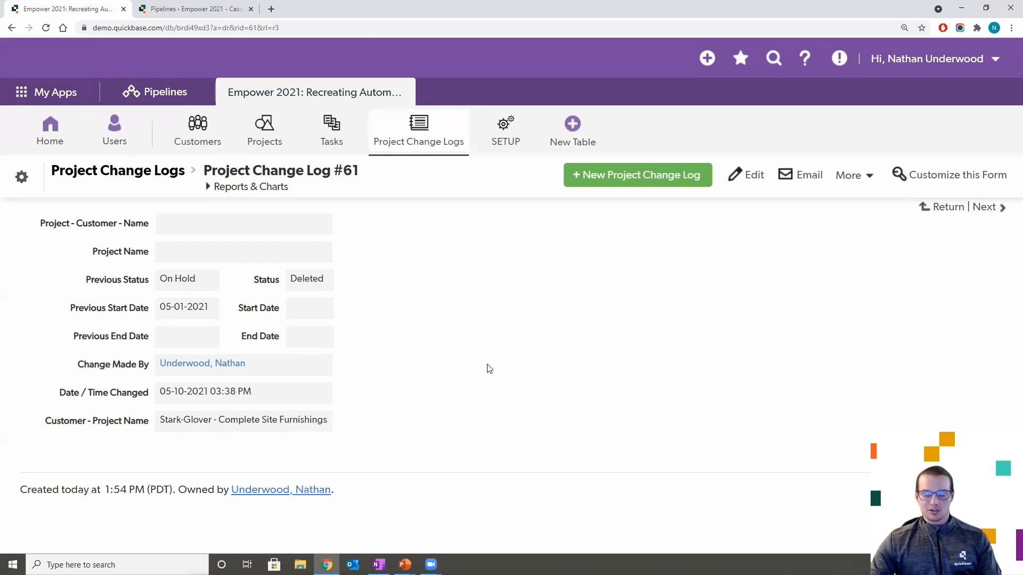
{"action": "left_click", "coordinate": [405, 572]}
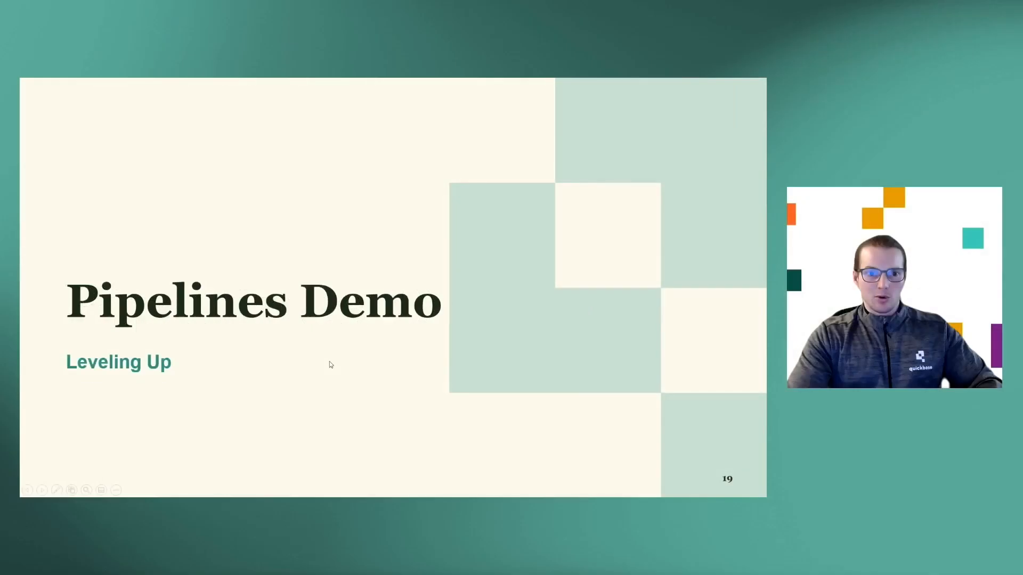
- Advance the slideshow to slide 20, 'Create Missing Parent when Child Added'
{"action": "key", "text": "Right"}
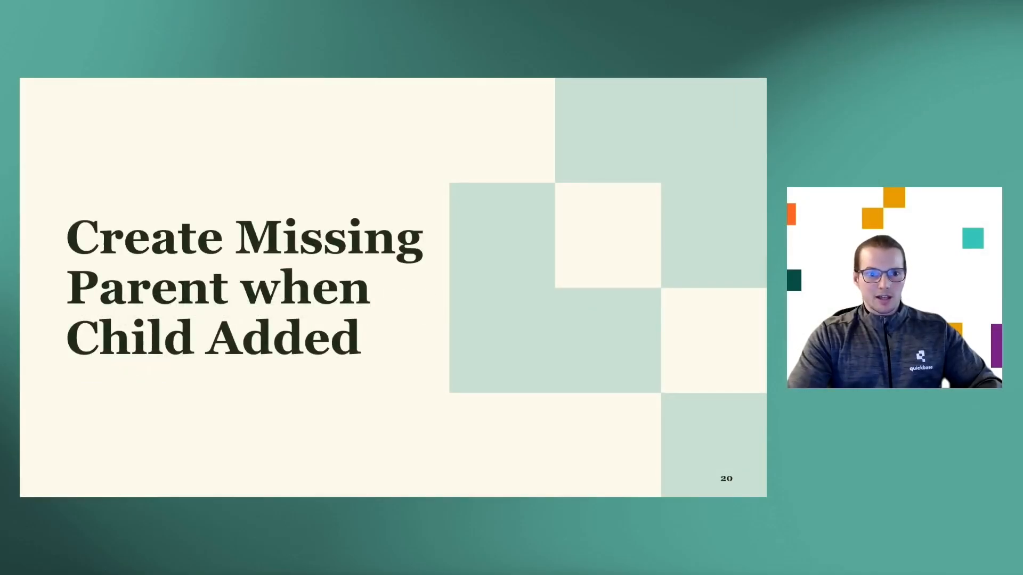
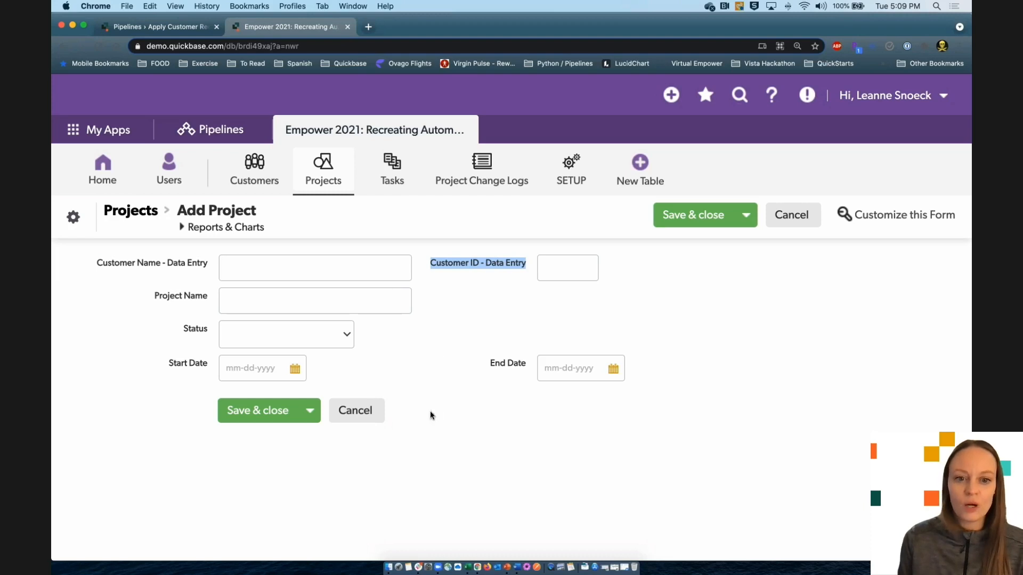
- Review the Apply Customer Record to Project pipeline's Record Created trigger settings, then collapse the trigger
{"action": "left_click", "coordinate": [123, 24]}
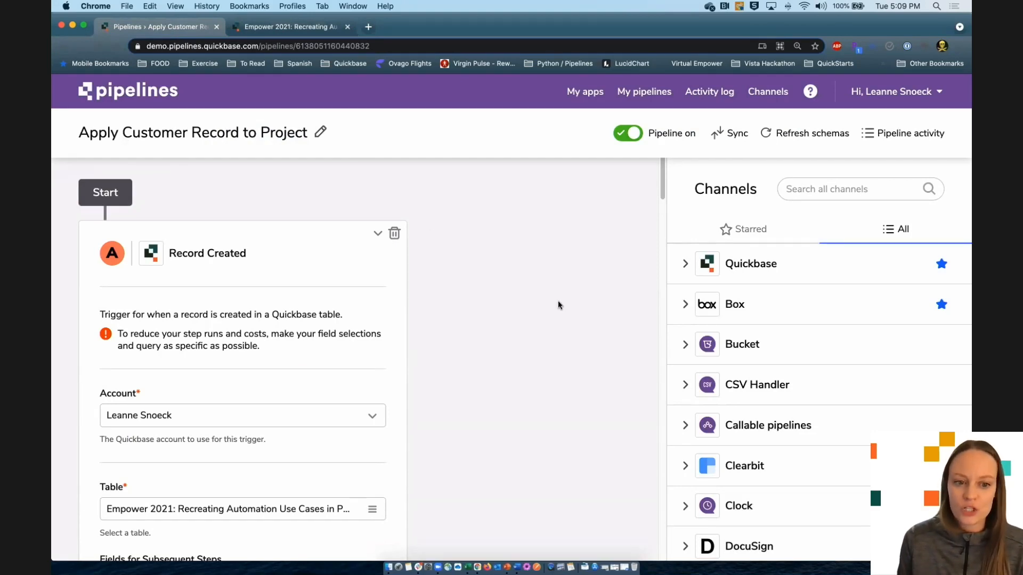
{"action": "scroll", "coordinate": [498, 282], "scroll_direction": "down", "scroll_amount": 3}
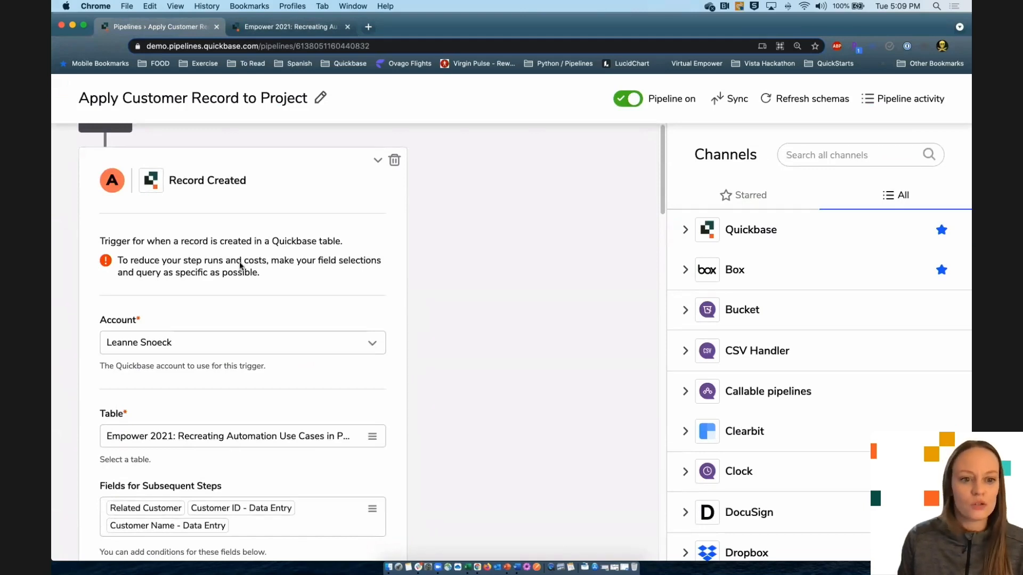
{"action": "scroll", "coordinate": [462, 418], "scroll_direction": "down", "scroll_amount": 2}
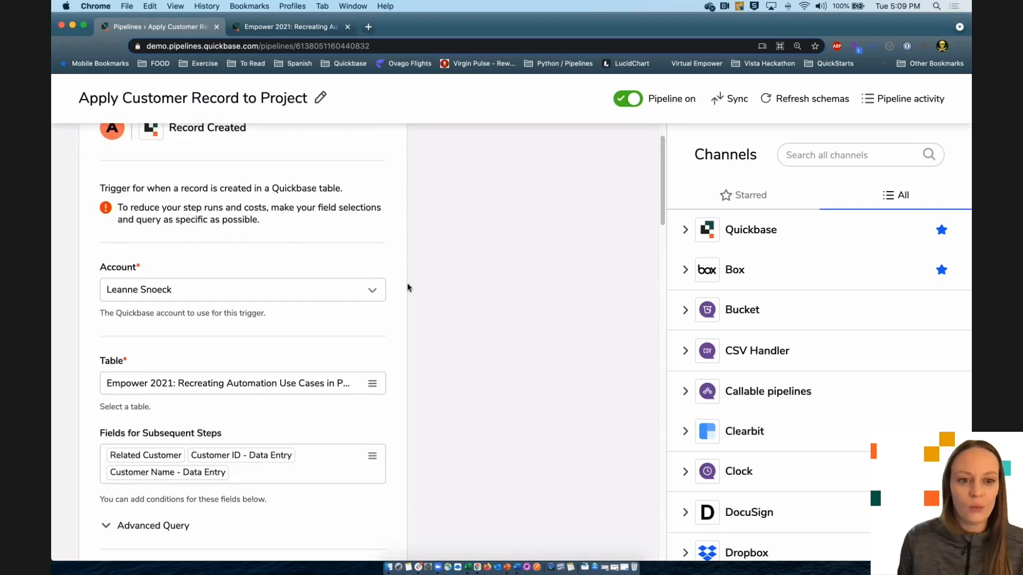
{"action": "scroll", "coordinate": [443, 416], "scroll_direction": "up", "scroll_amount": 5}
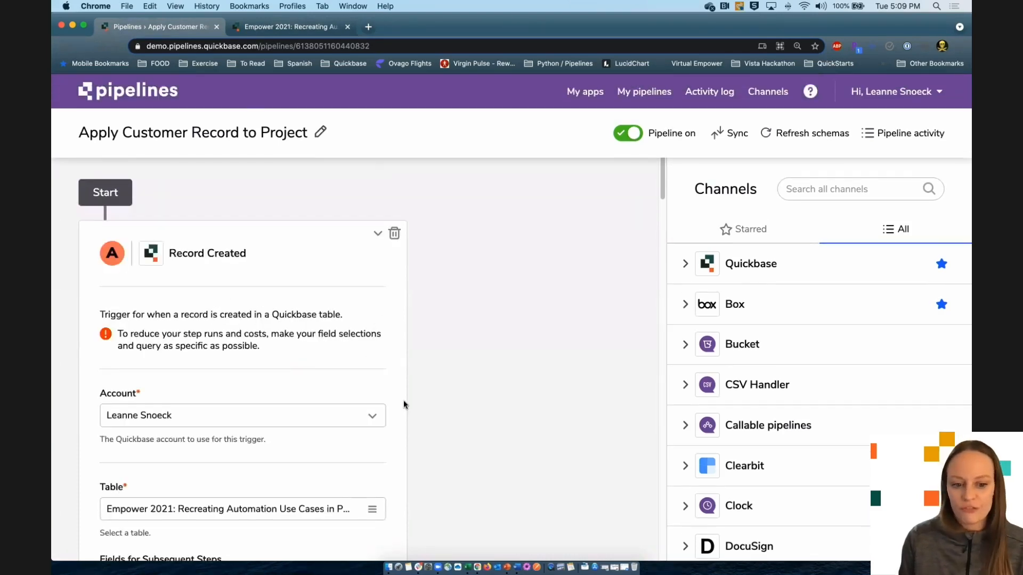
{"action": "scroll", "coordinate": [405, 402], "scroll_direction": "down", "scroll_amount": 8}
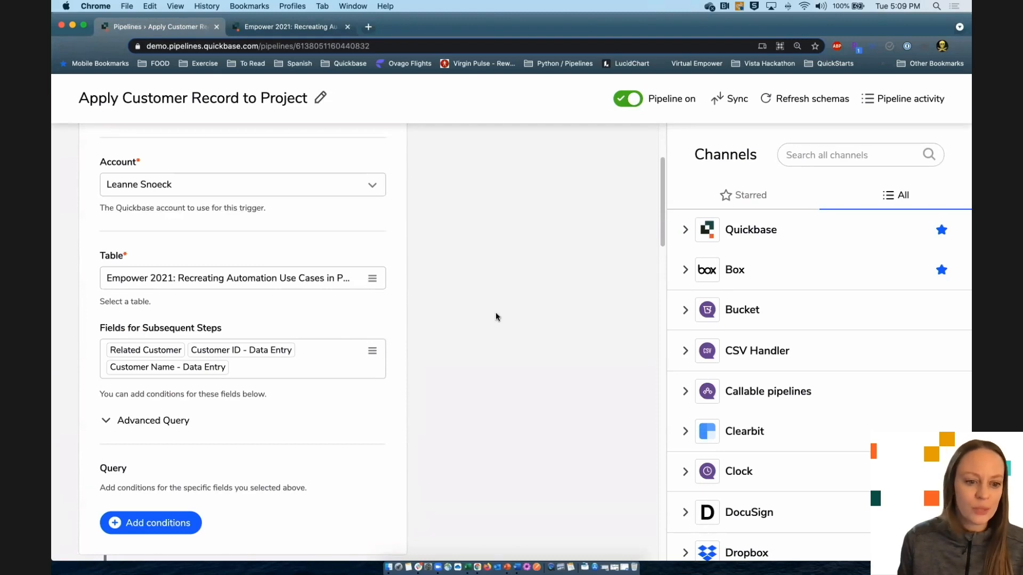
{"action": "scroll", "coordinate": [470, 438], "scroll_direction": "down", "scroll_amount": 1}
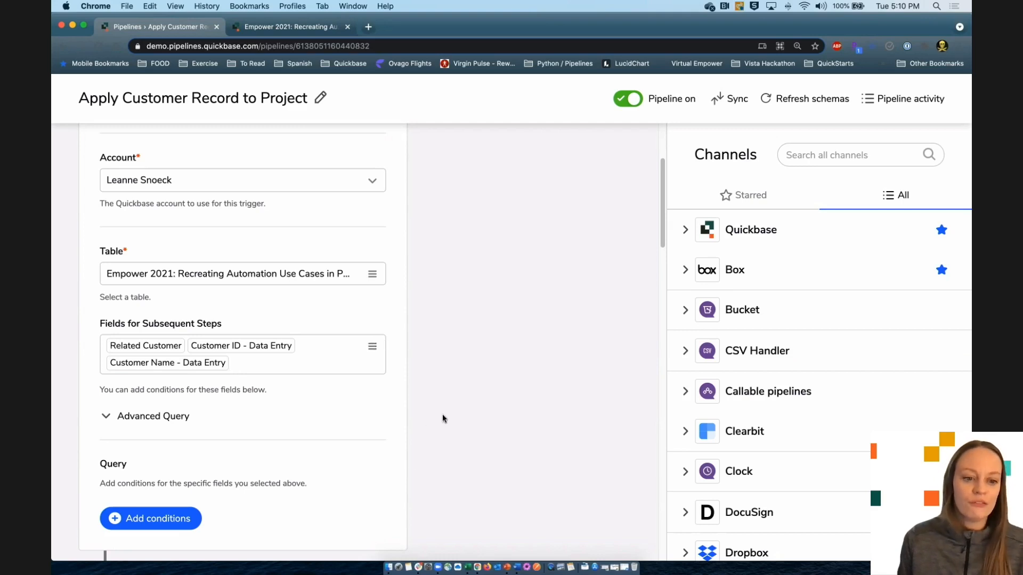
{"action": "scroll", "coordinate": [443, 416], "scroll_direction": "down", "scroll_amount": 2}
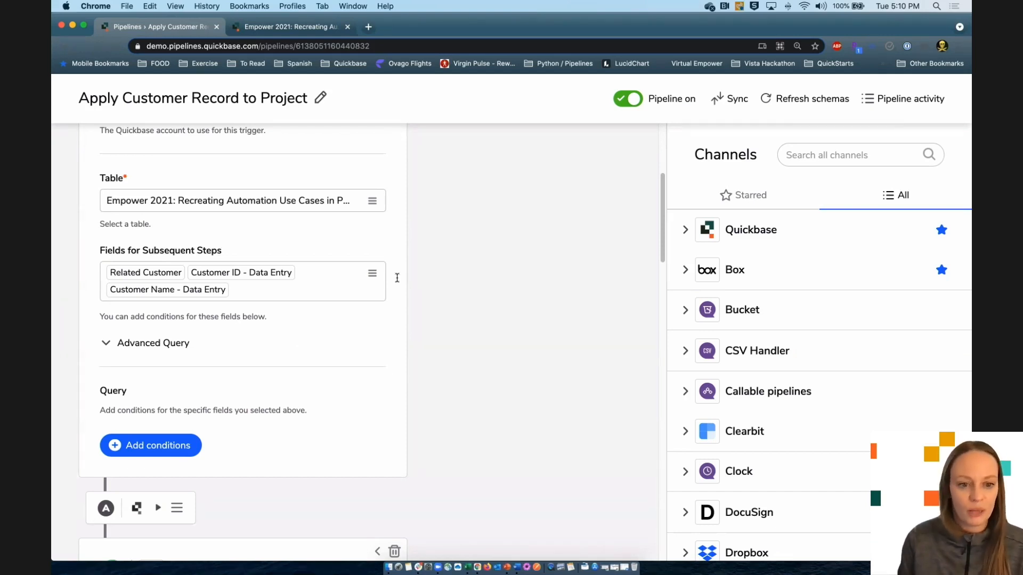
{"action": "scroll", "coordinate": [456, 410], "scroll_direction": "up", "scroll_amount": 1}
{"action": "scroll", "coordinate": [455, 414], "scroll_direction": "up", "scroll_amount": 10}
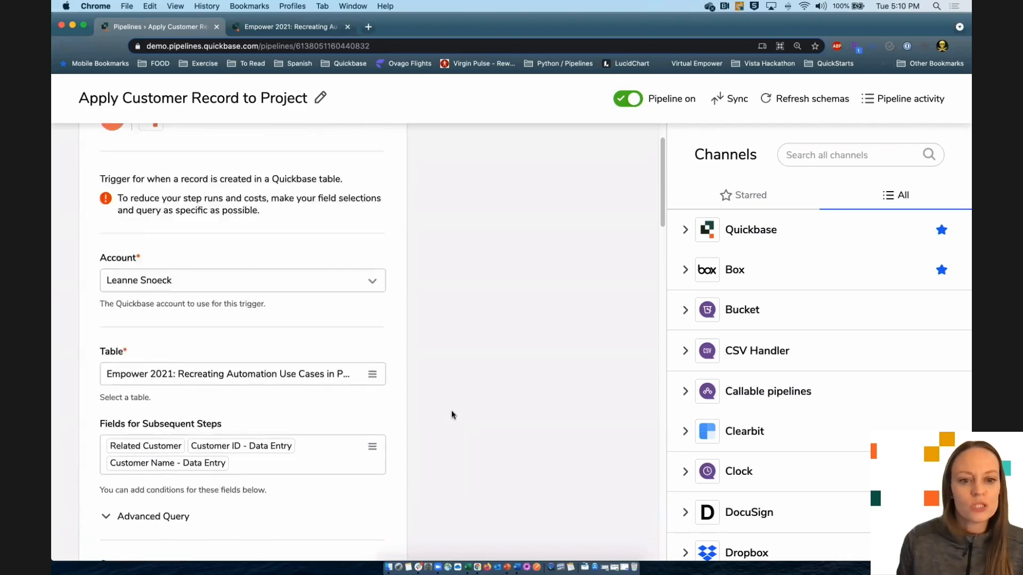
{"action": "left_click", "coordinate": [380, 233]}
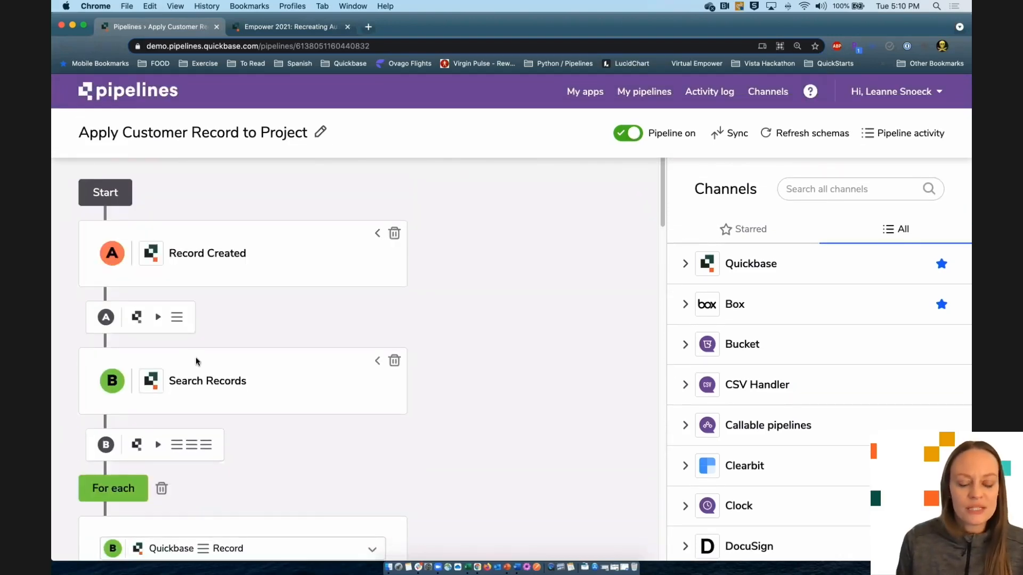
{"action": "scroll", "coordinate": [468, 365], "scroll_direction": "down", "scroll_amount": 6}
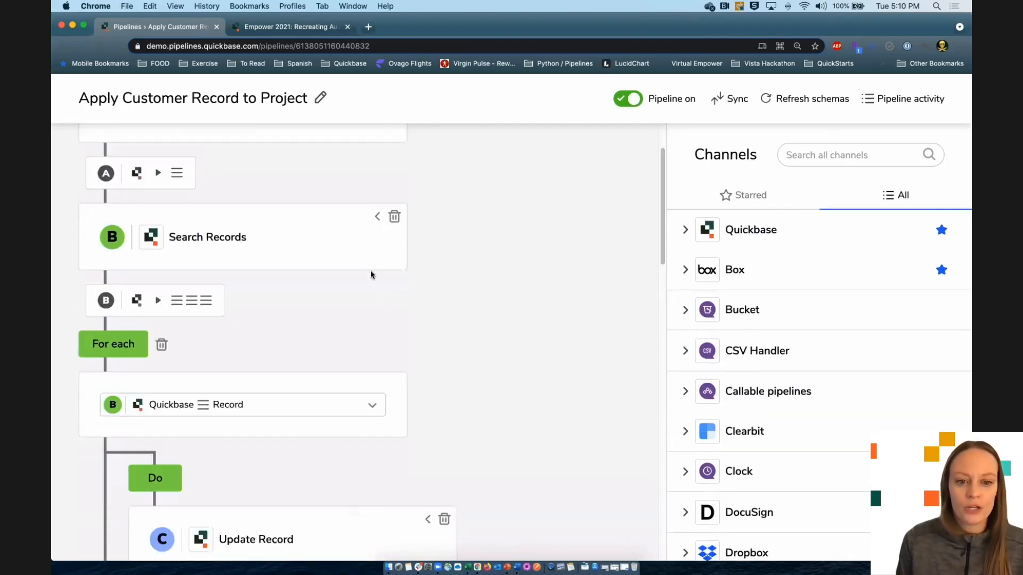
{"action": "left_click", "coordinate": [367, 228]}
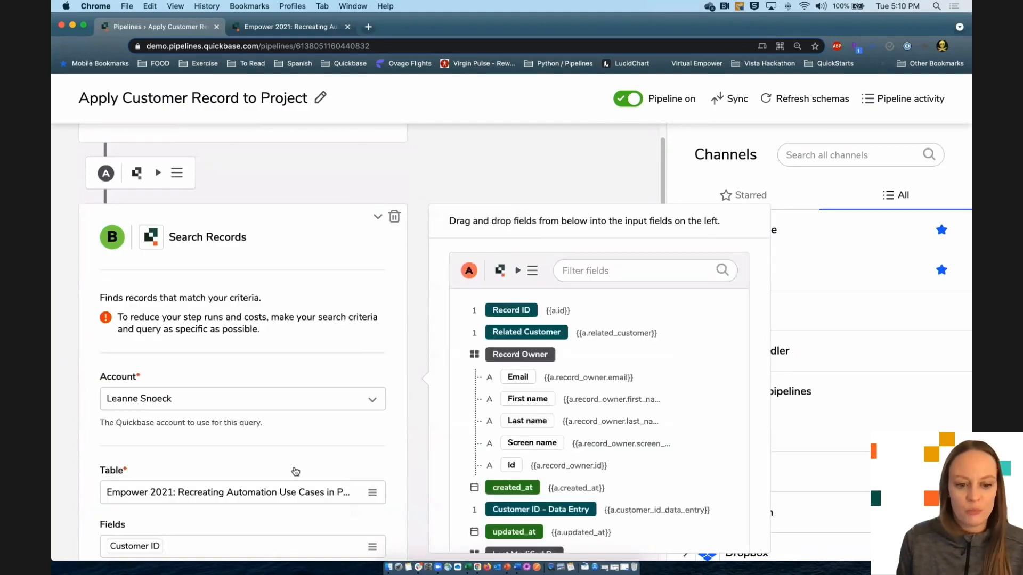
{"action": "scroll", "coordinate": [327, 477], "scroll_direction": "down", "scroll_amount": 3}
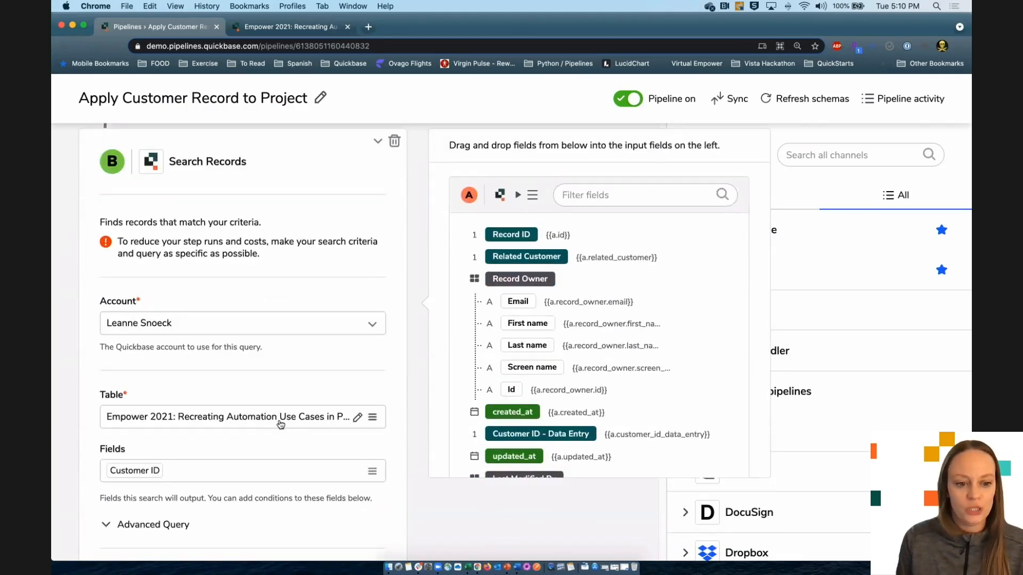
{"action": "scroll", "coordinate": [458, 503], "scroll_direction": "down", "scroll_amount": 1}
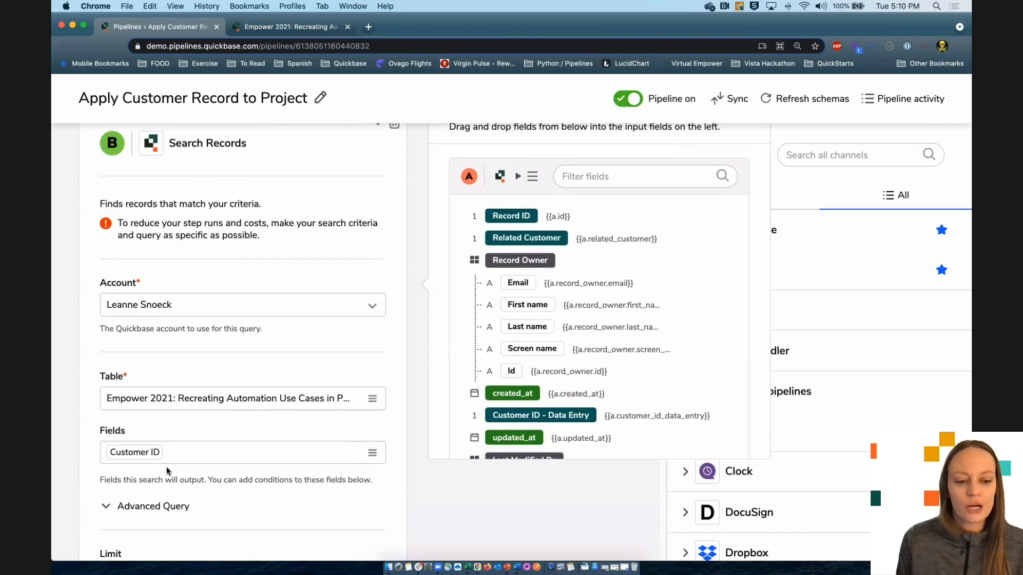
{"action": "scroll", "coordinate": [441, 511], "scroll_direction": "down", "scroll_amount": 2}
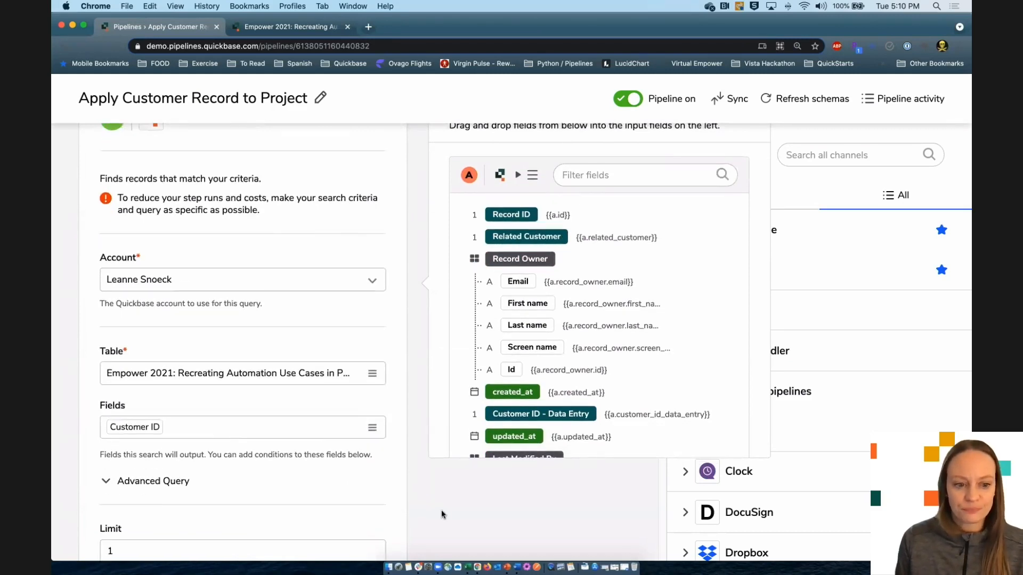
{"action": "scroll", "coordinate": [441, 510], "scroll_direction": "down", "scroll_amount": 5}
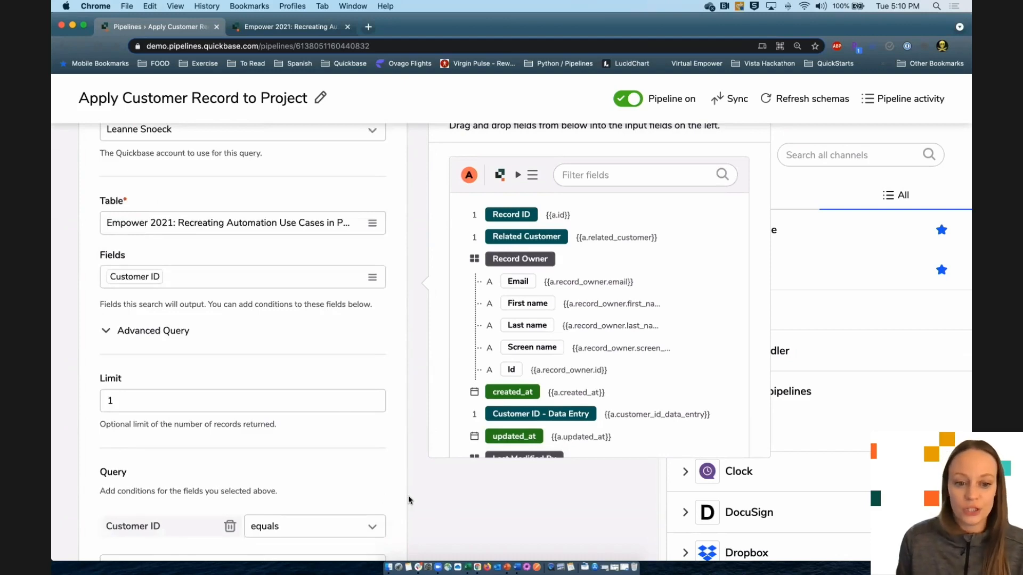
{"action": "scroll", "coordinate": [408, 497], "scroll_direction": "down", "scroll_amount": 3}
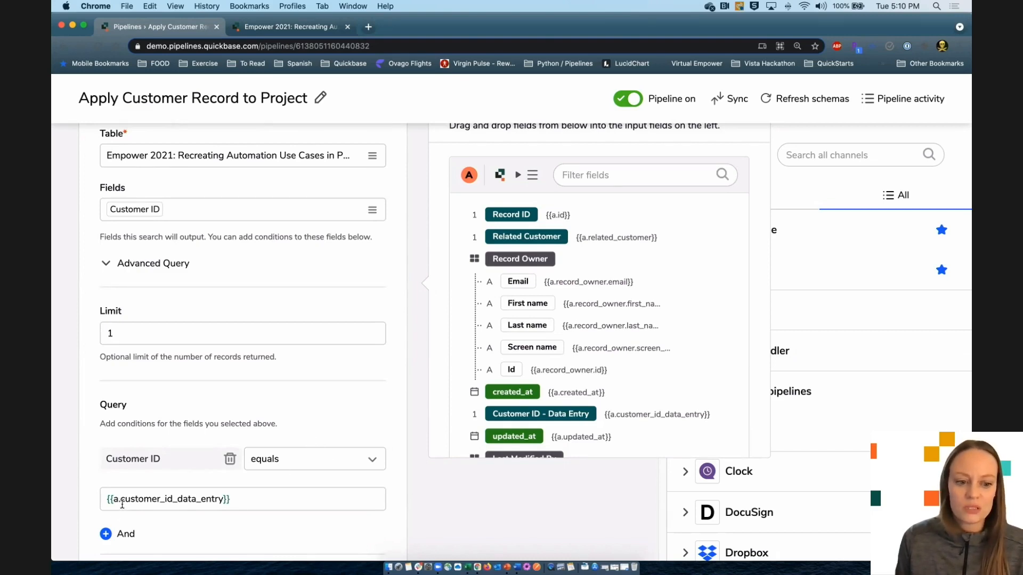
{"action": "left_click_drag", "start_coordinate": [122, 500], "coordinate": [246, 504]}
{"action": "left_click", "coordinate": [245, 504]}
{"action": "left_click_drag", "start_coordinate": [121, 501], "coordinate": [113, 501]}
{"action": "left_click", "coordinate": [253, 500]}
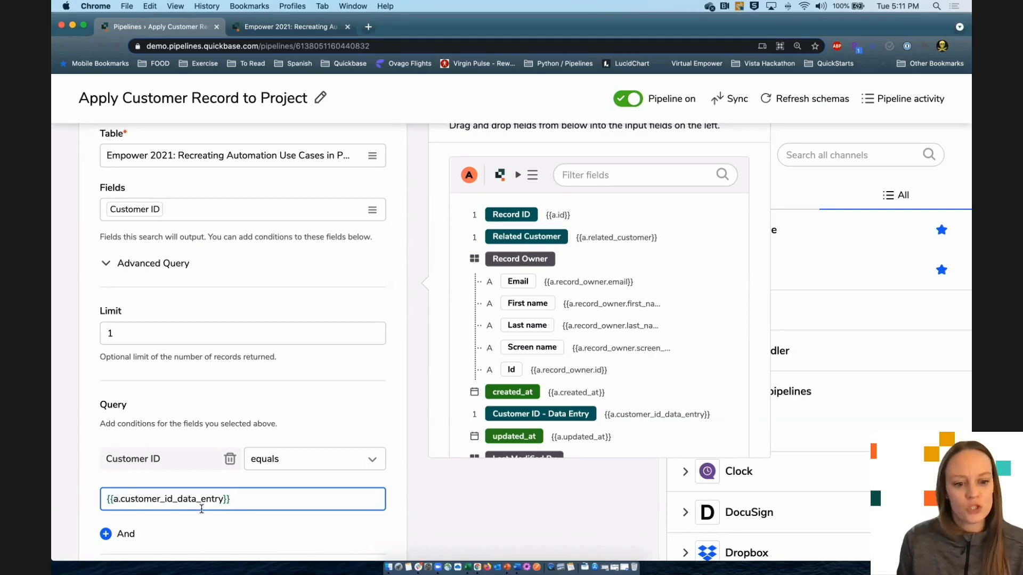
{"action": "mouse_move", "coordinate": [565, 414]}
{"action": "left_mouse_down"}
{"action": "mouse_move", "coordinate": [637, 424]}
{"action": "mouse_move", "coordinate": [330, 503]}
{"action": "mouse_move", "coordinate": [565, 401]}
{"action": "left_mouse_up"}
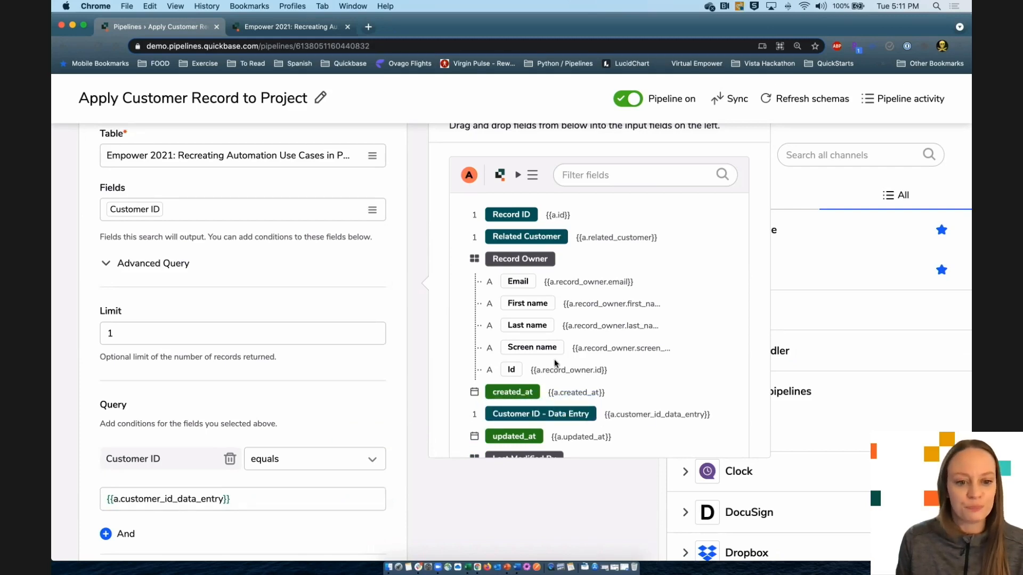
{"action": "scroll", "coordinate": [405, 356], "scroll_direction": "up", "scroll_amount": 6}
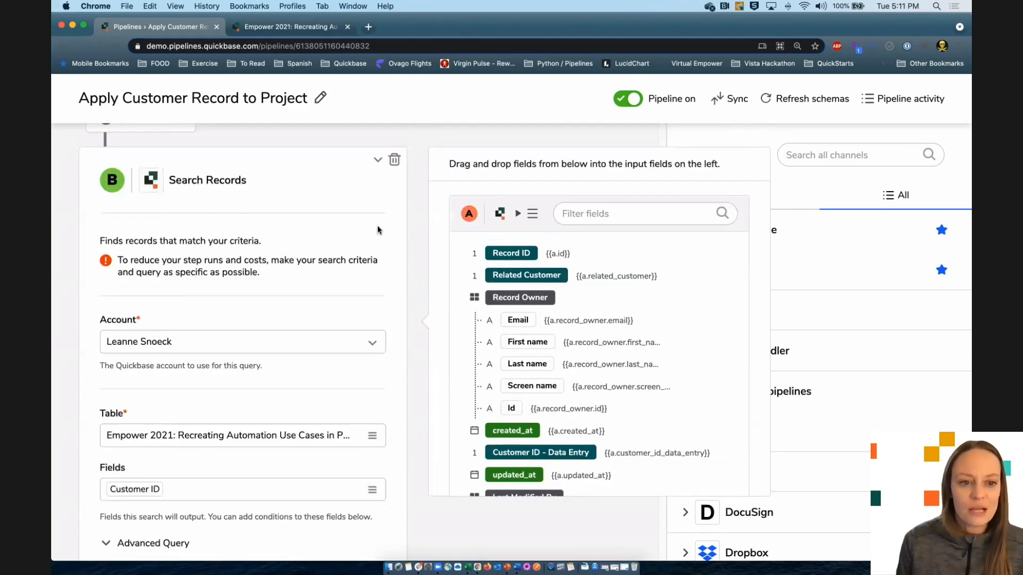
{"action": "left_click", "coordinate": [377, 179]}
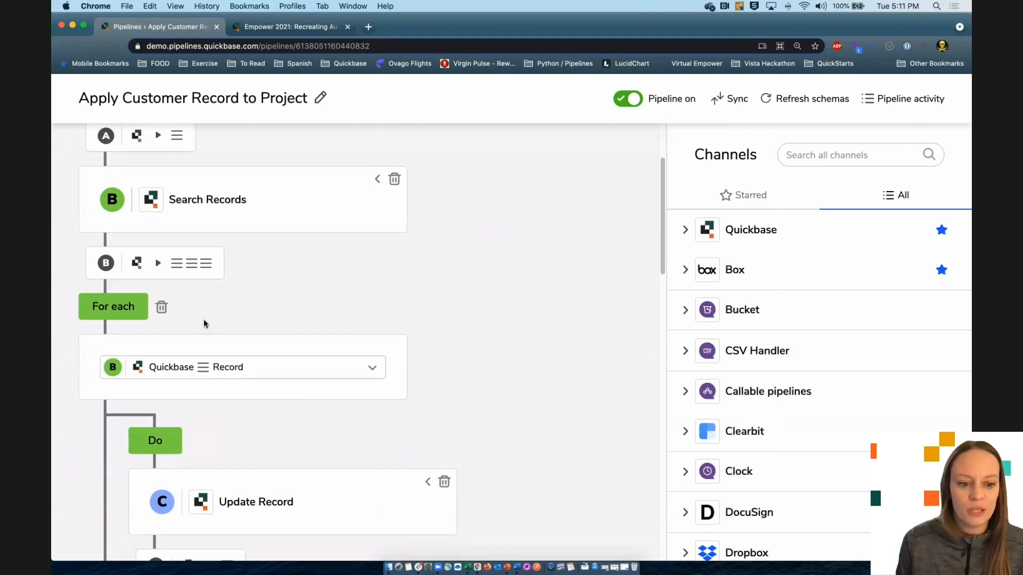
- Expand the Update Record step to show its step A target and the Related Customer {{b.id}} mapping
{"action": "scroll", "coordinate": [462, 350], "scroll_direction": "down", "scroll_amount": 2}
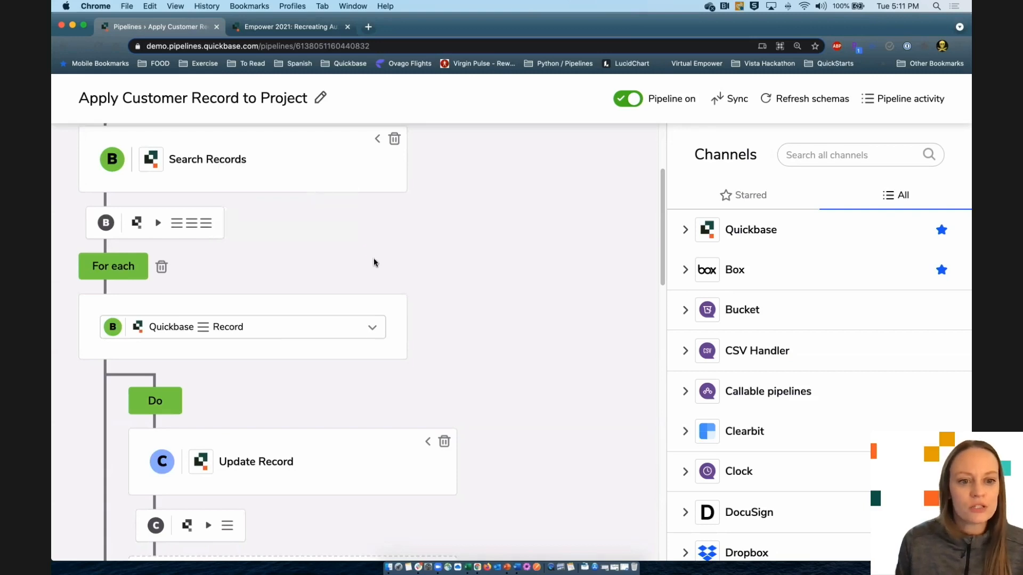
{"action": "scroll", "coordinate": [374, 261], "scroll_direction": "up", "scroll_amount": 2}
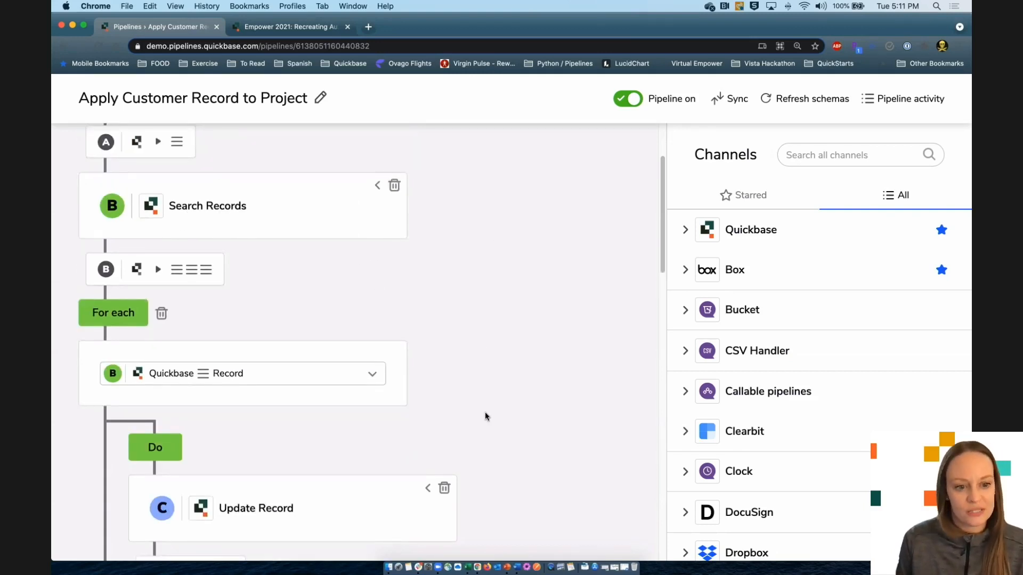
{"action": "scroll", "coordinate": [485, 412], "scroll_direction": "down", "scroll_amount": 6}
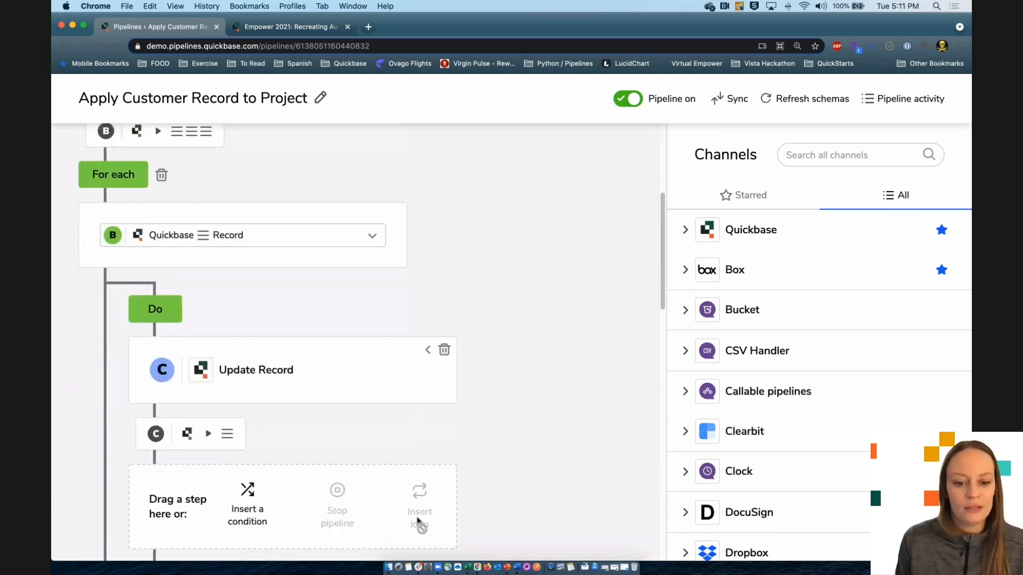
{"action": "scroll", "coordinate": [498, 506], "scroll_direction": "up", "scroll_amount": 4}
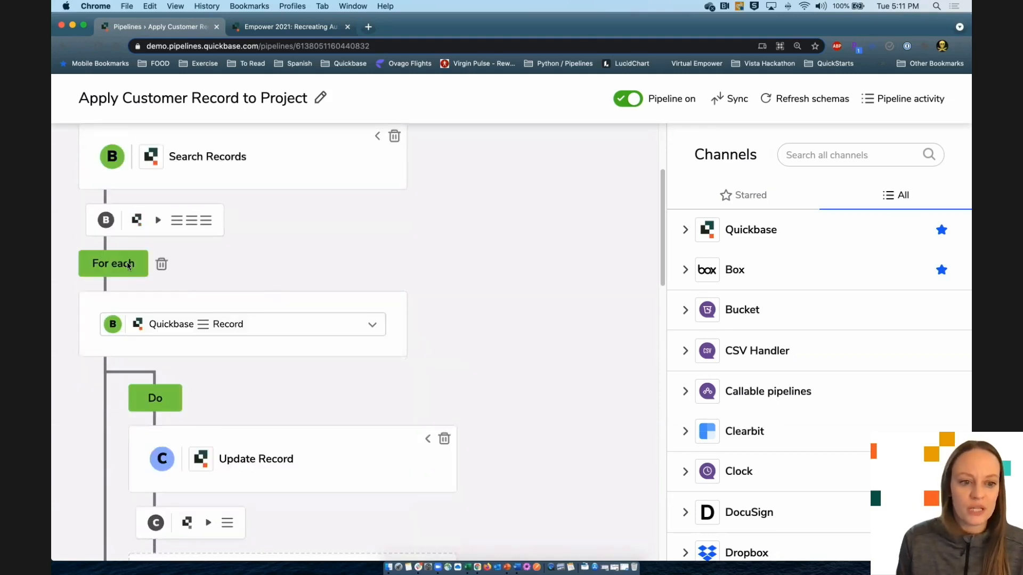
{"action": "scroll", "coordinate": [508, 431], "scroll_direction": "down", "scroll_amount": 1}
{"action": "scroll", "coordinate": [508, 430], "scroll_direction": "down", "scroll_amount": 4}
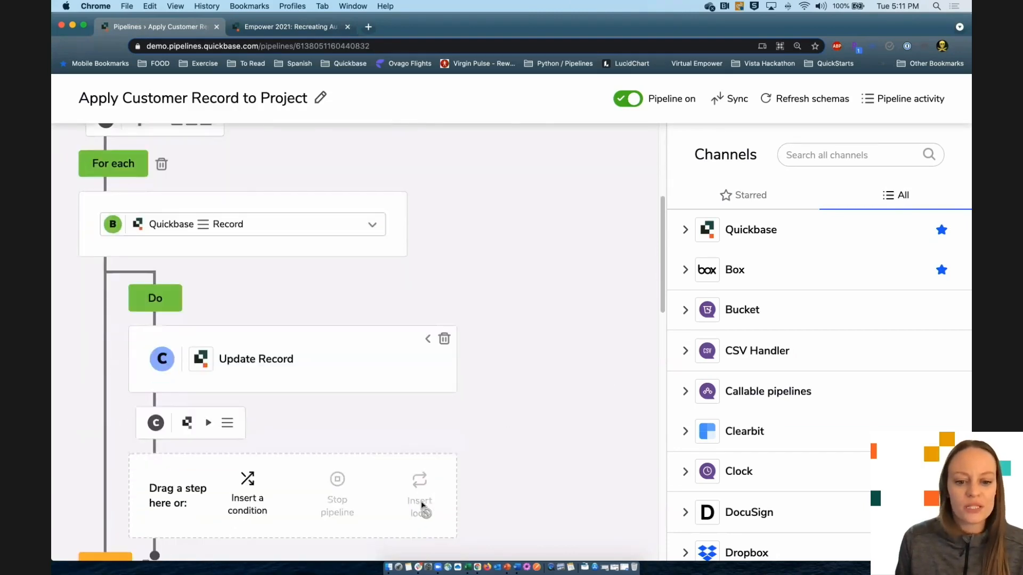
{"action": "scroll", "coordinate": [503, 483], "scroll_direction": "up", "scroll_amount": 8}
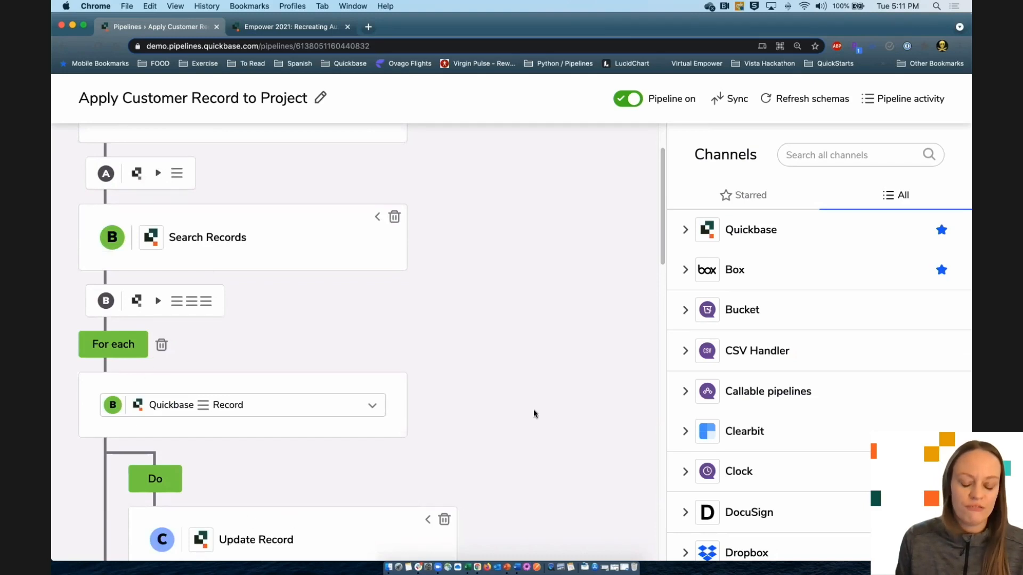
{"action": "scroll", "coordinate": [538, 411], "scroll_direction": "down", "scroll_amount": 3}
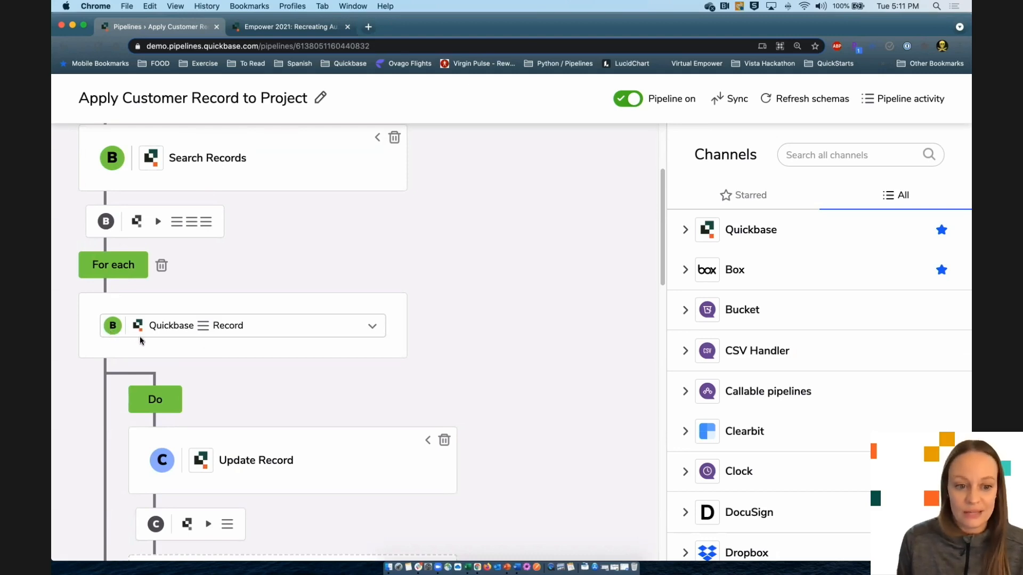
{"action": "scroll", "coordinate": [469, 350], "scroll_direction": "down", "scroll_amount": 3}
{"action": "left_click", "coordinate": [429, 351]}
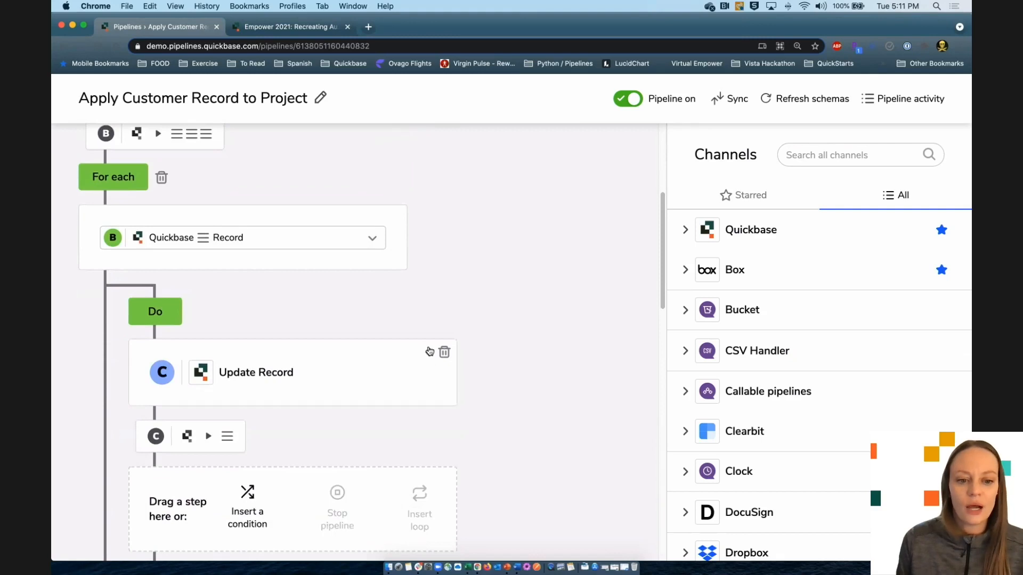
{"action": "scroll", "coordinate": [357, 368], "scroll_direction": "down", "scroll_amount": 2}
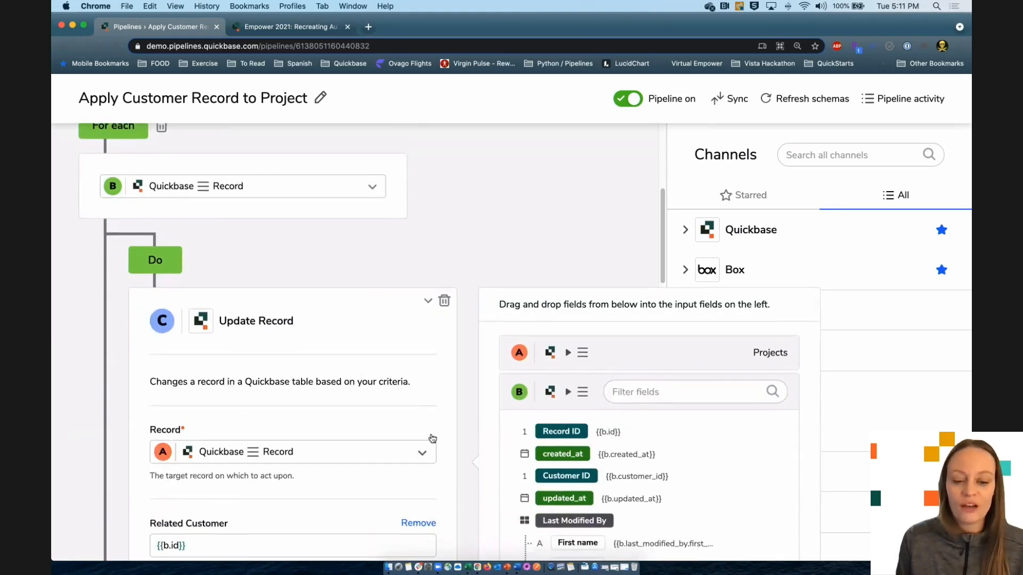
- Keep record A as the Update Record step's target
{"action": "left_click", "coordinate": [423, 452]}
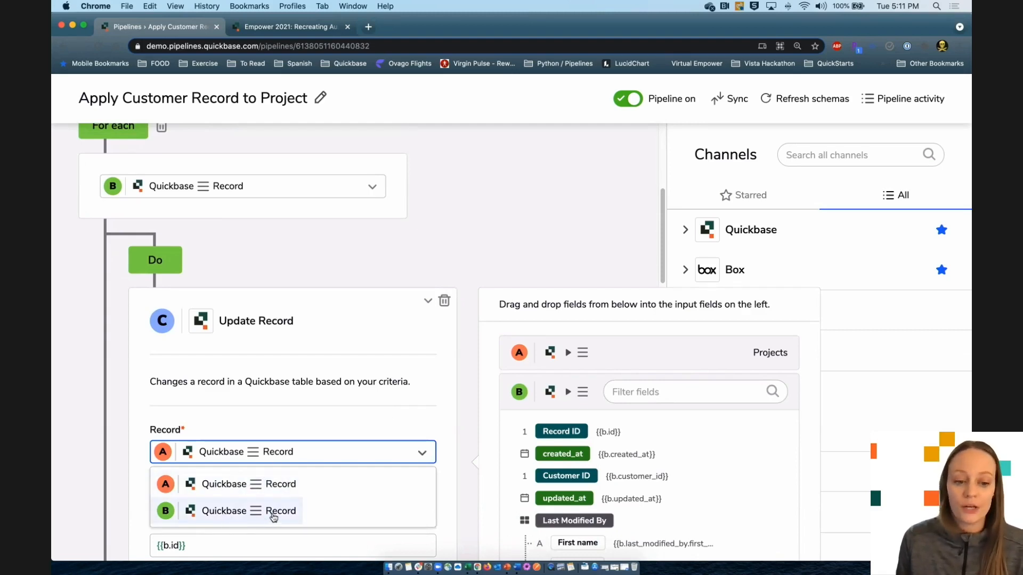
{"action": "left_click", "coordinate": [325, 482]}
{"action": "scroll", "coordinate": [398, 413], "scroll_direction": "down", "scroll_amount": 3}
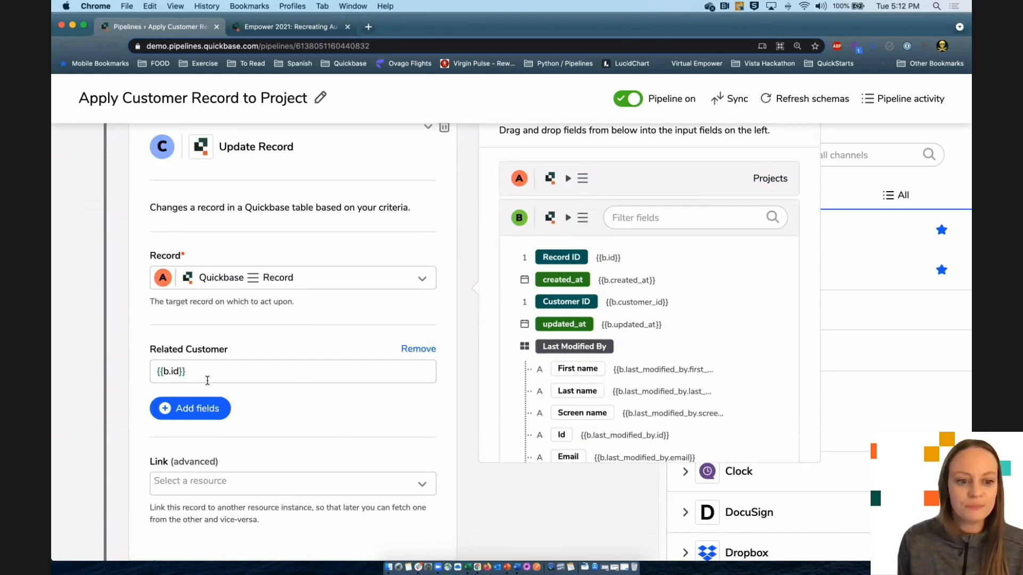
- Check the Related Customer mapping reads {{b.id}}, then collapse the Update Record step
{"action": "left_click", "coordinate": [192, 367]}
{"action": "left_click", "coordinate": [260, 372]}
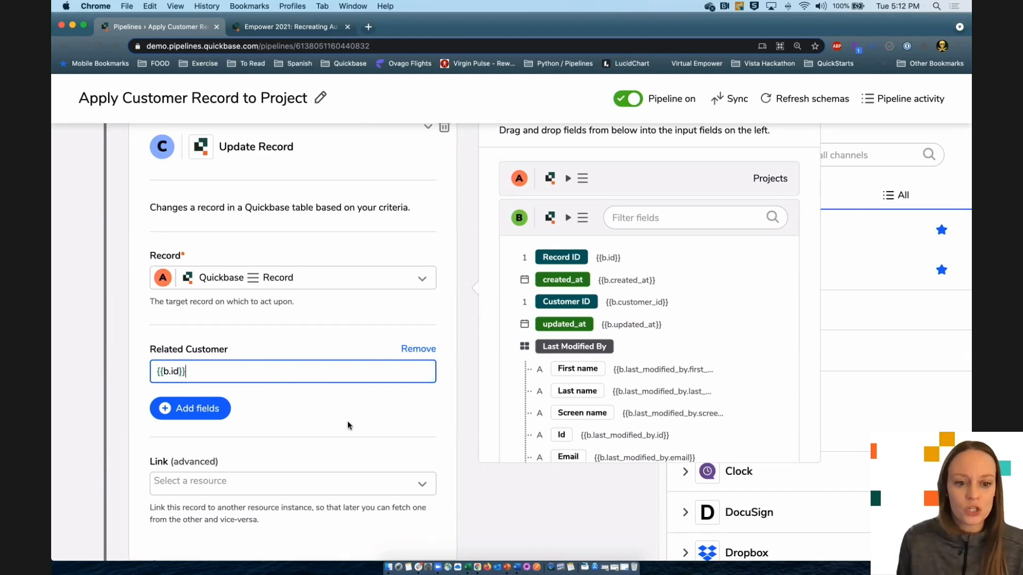
{"action": "scroll", "coordinate": [365, 401], "scroll_direction": "up", "scroll_amount": 2}
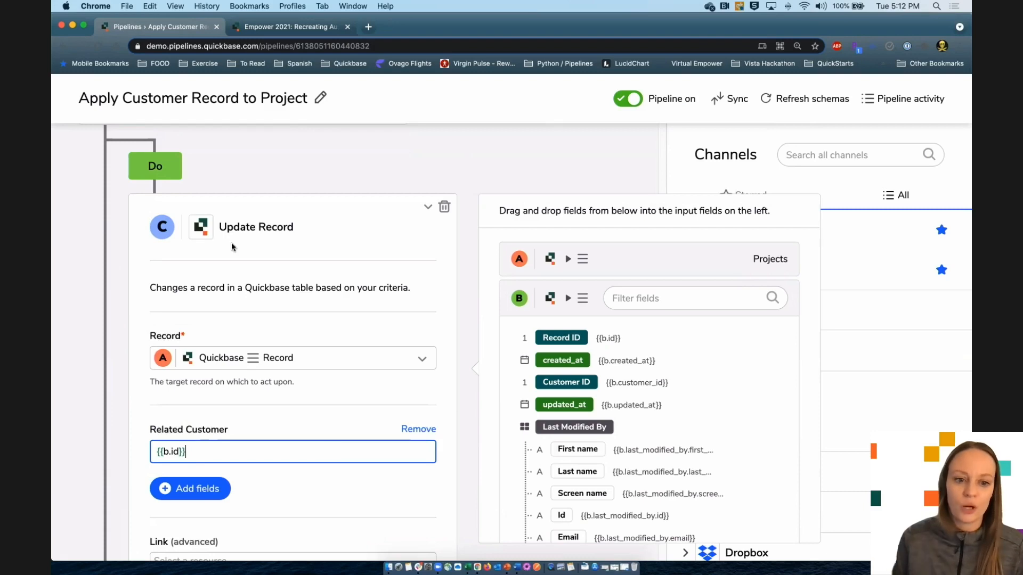
{"action": "left_click", "coordinate": [428, 207]}
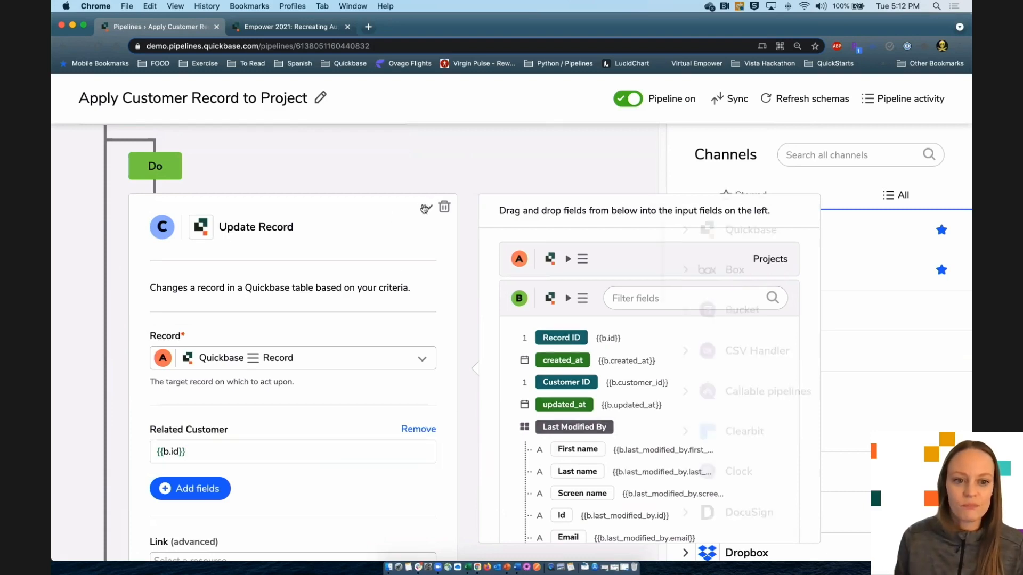
{"action": "scroll", "coordinate": [520, 480], "scroll_direction": "up", "scroll_amount": 5}
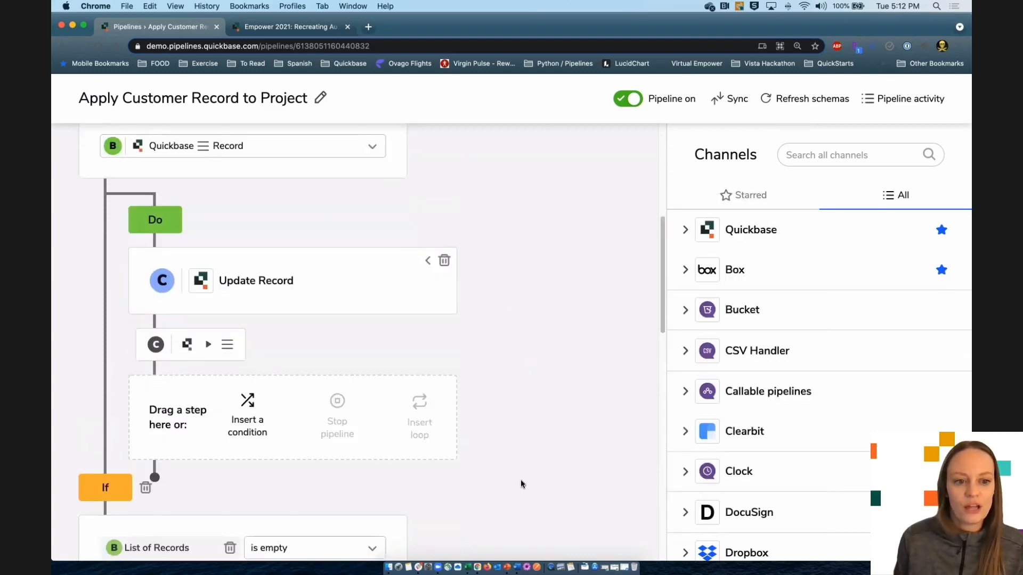
{"action": "scroll", "coordinate": [322, 259], "scroll_direction": "up", "scroll_amount": 3}
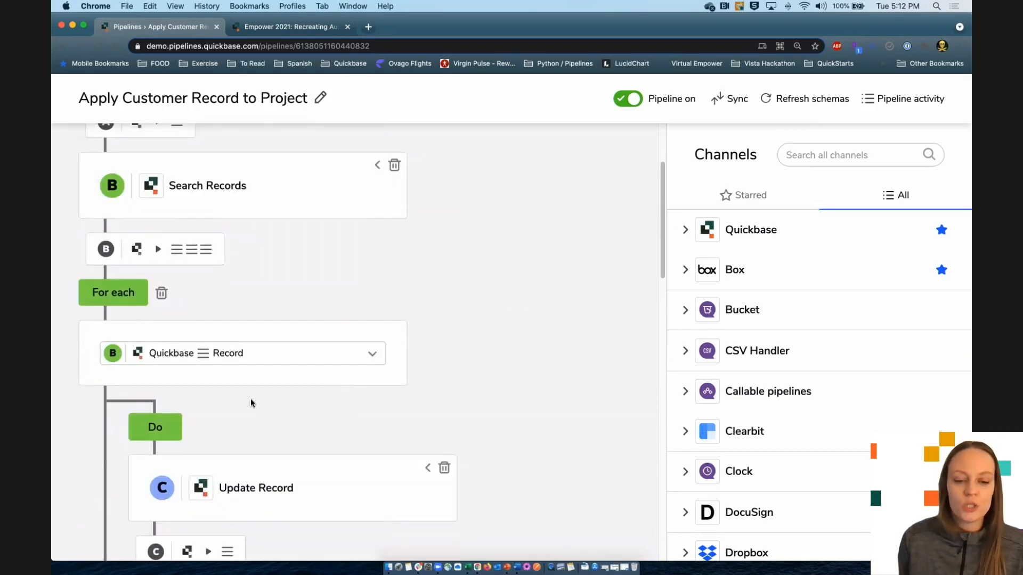
{"action": "scroll", "coordinate": [498, 407], "scroll_direction": "down", "scroll_amount": 10}
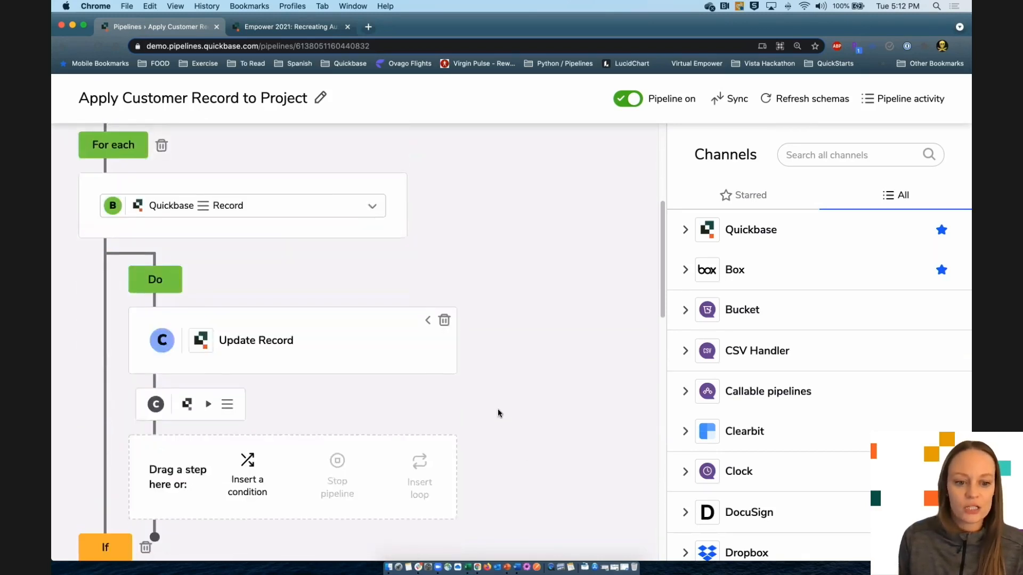
{"action": "scroll", "coordinate": [498, 408], "scroll_direction": "down", "scroll_amount": 6}
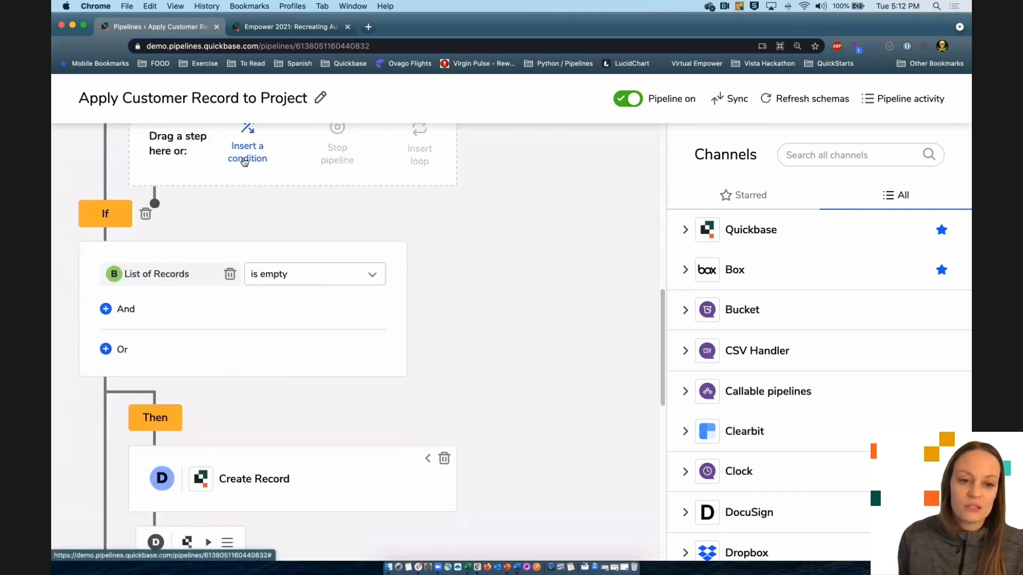
{"action": "scroll", "coordinate": [491, 320], "scroll_direction": "up", "scroll_amount": 1}
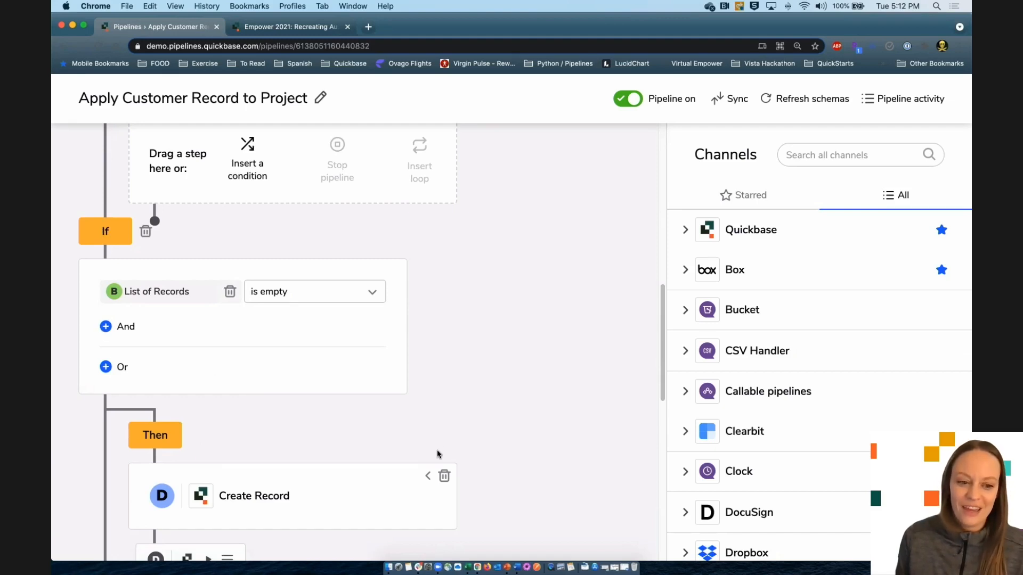
{"action": "scroll", "coordinate": [513, 418], "scroll_direction": "down", "scroll_amount": 1}
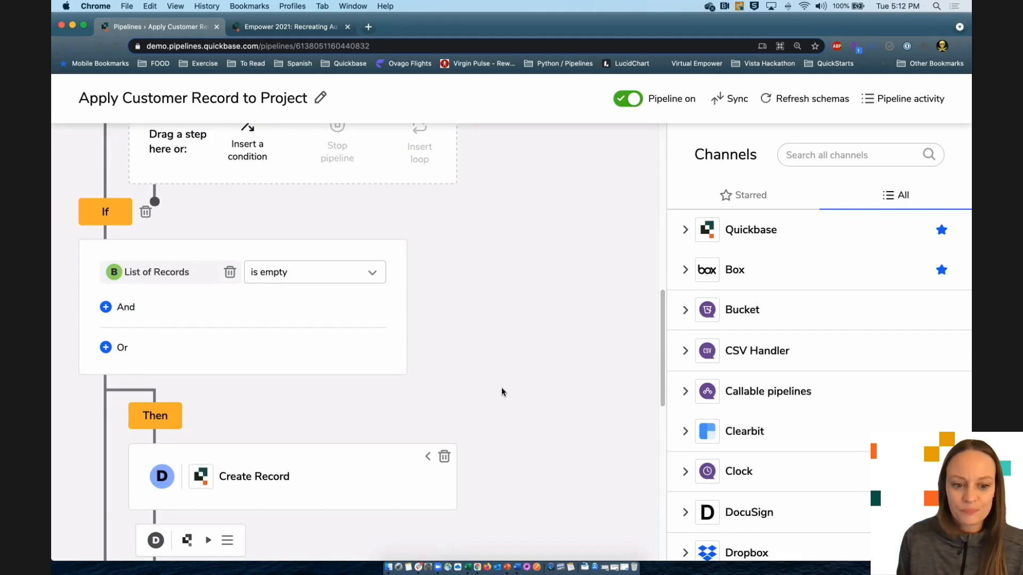
{"action": "scroll", "coordinate": [502, 392], "scroll_direction": "down", "scroll_amount": 1}
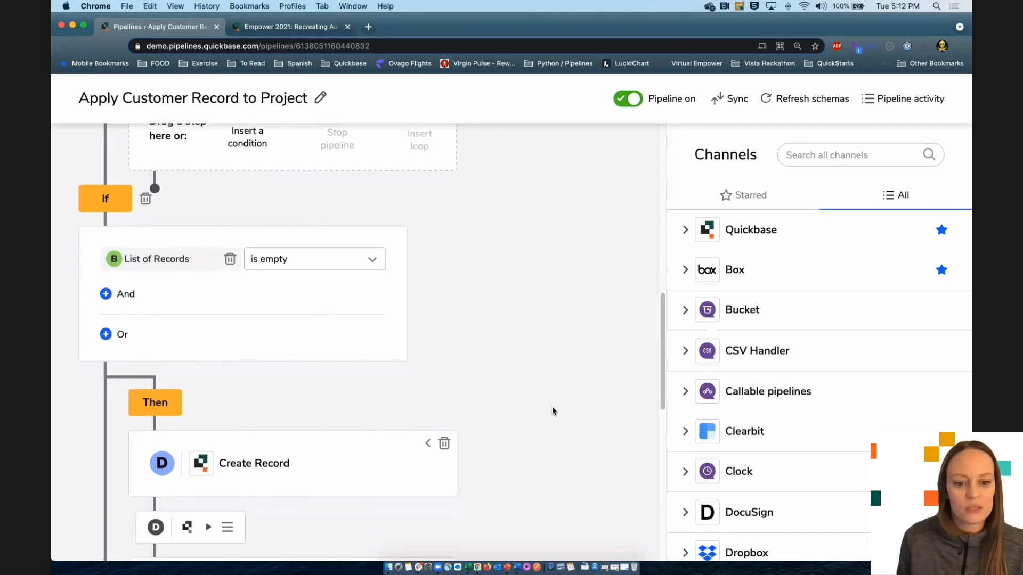
{"action": "scroll", "coordinate": [519, 408], "scroll_direction": "down", "scroll_amount": 5}
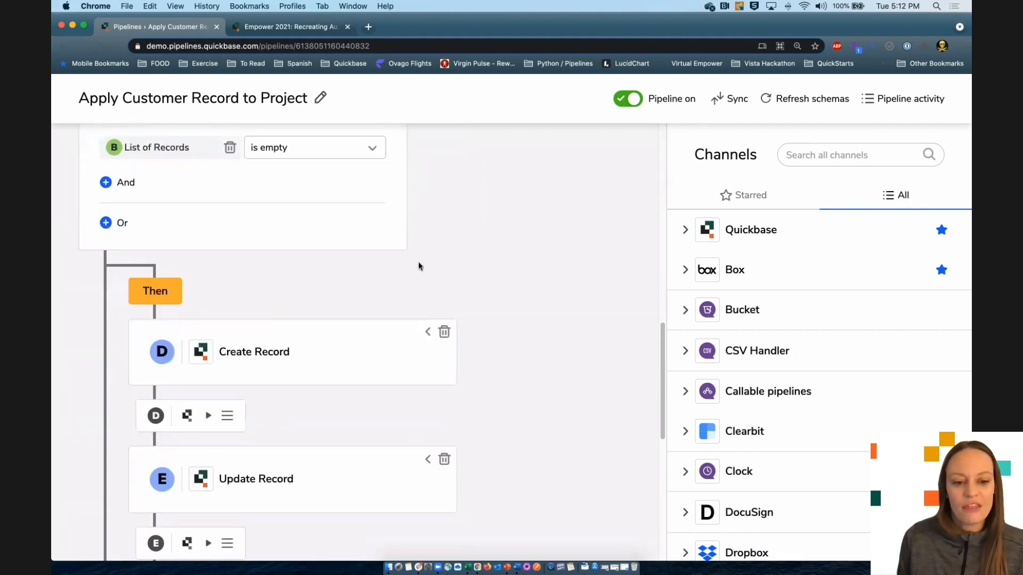
- Expand Create Record step D and check its Name and Customer ID mappings to the data-entry fields
{"action": "left_click", "coordinate": [429, 332]}
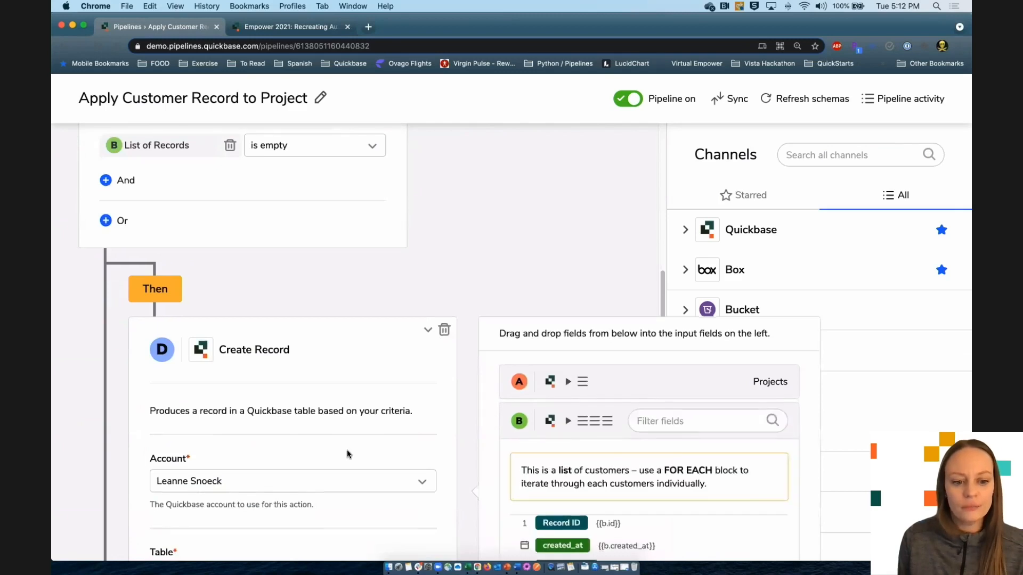
{"action": "scroll", "coordinate": [346, 450], "scroll_direction": "down", "scroll_amount": 5}
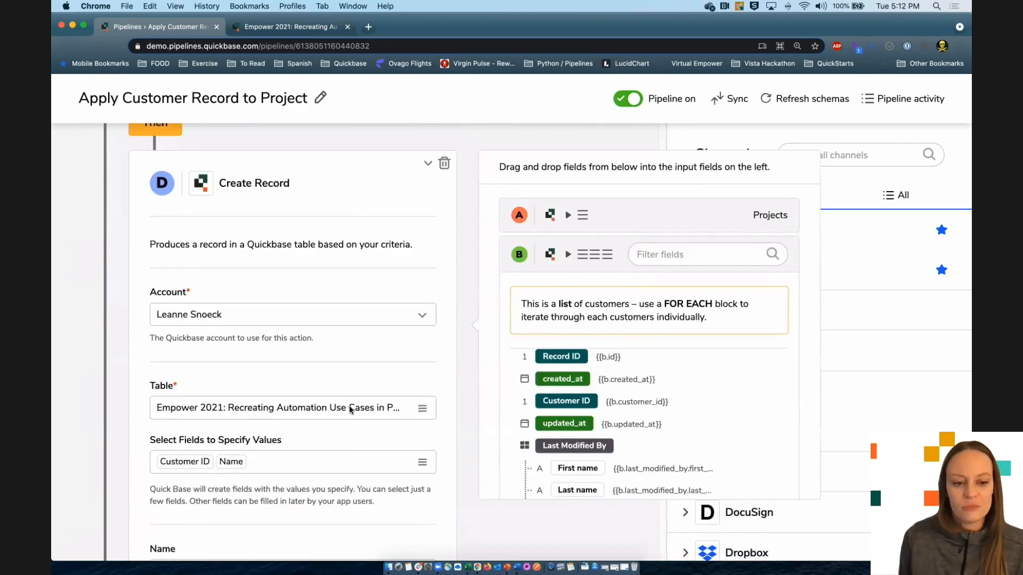
{"action": "scroll", "coordinate": [350, 410], "scroll_direction": "down", "scroll_amount": 3}
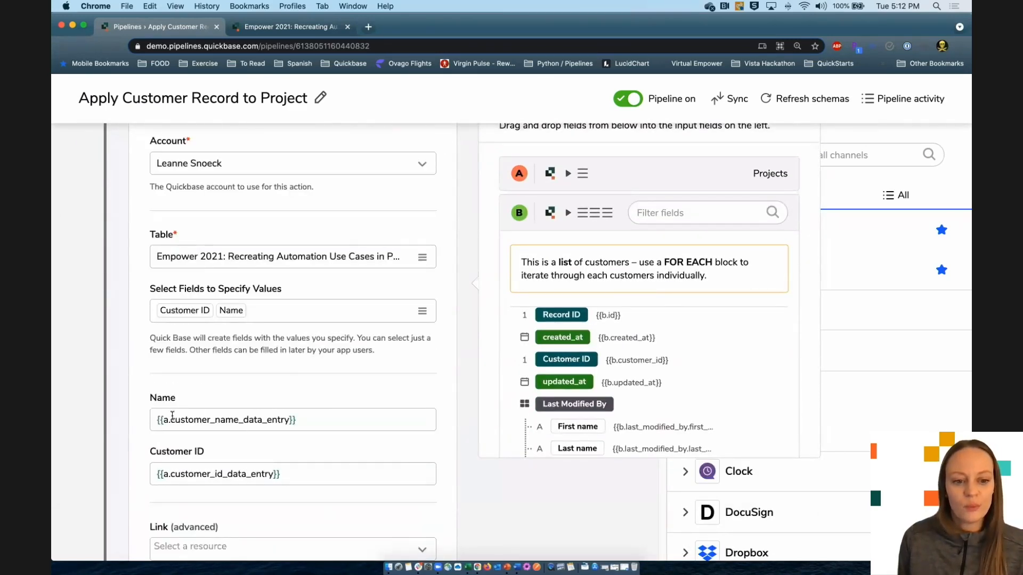
{"action": "left_click_drag", "start_coordinate": [170, 423], "coordinate": [163, 421]}
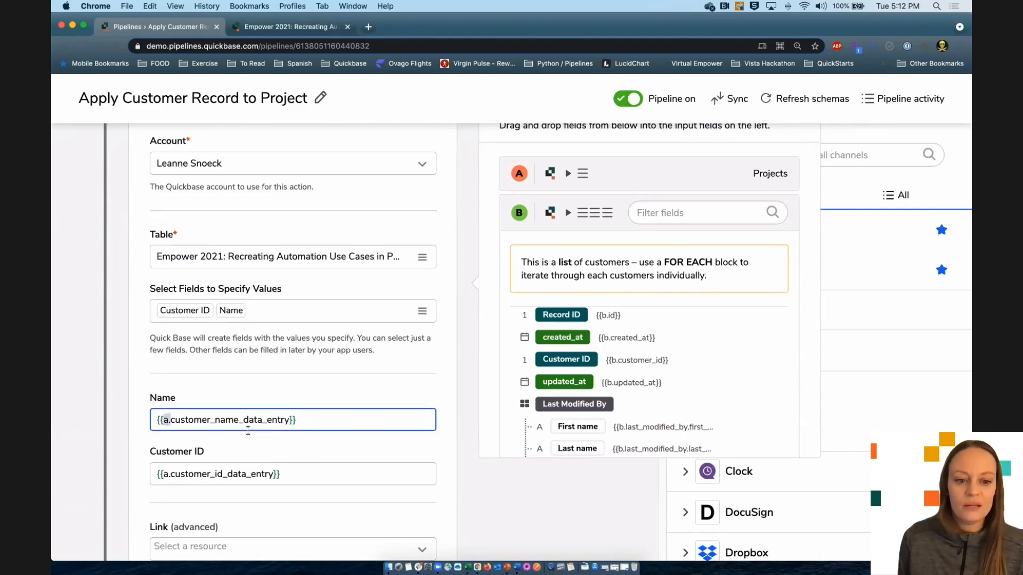
{"action": "left_click", "coordinate": [221, 474]}
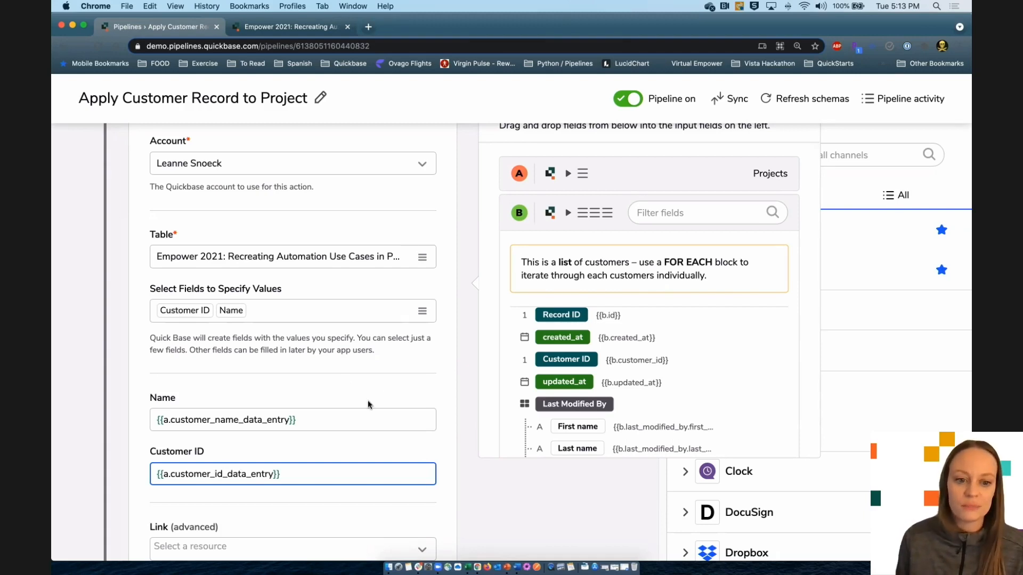
{"action": "scroll", "coordinate": [365, 400], "scroll_direction": "down", "scroll_amount": 3}
{"action": "scroll", "coordinate": [341, 421], "scroll_direction": "up", "scroll_amount": 10}
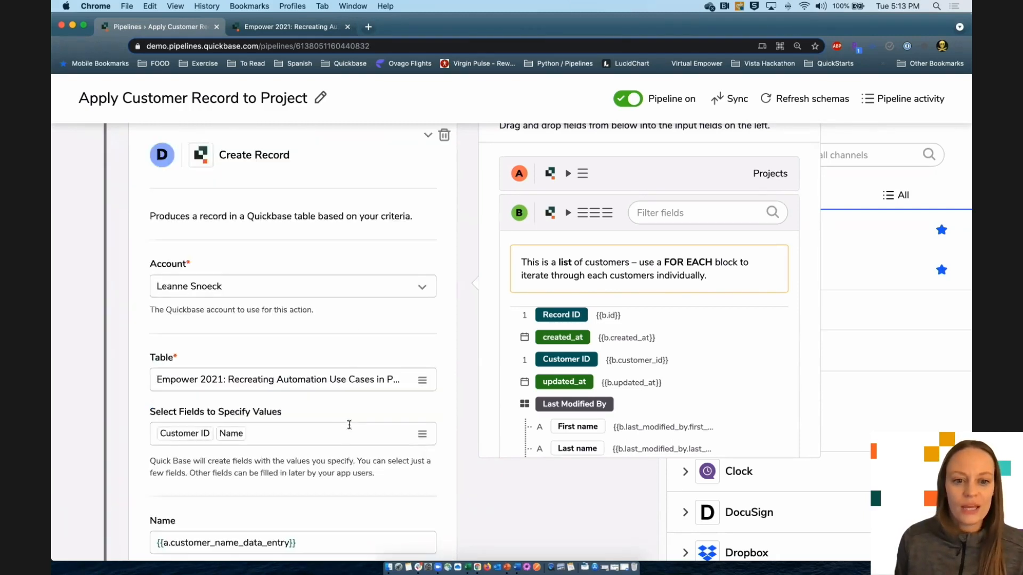
- Collapse Create Record, expand the following Update Record step, and keep Projects record A as target
{"action": "left_click", "coordinate": [427, 228]}
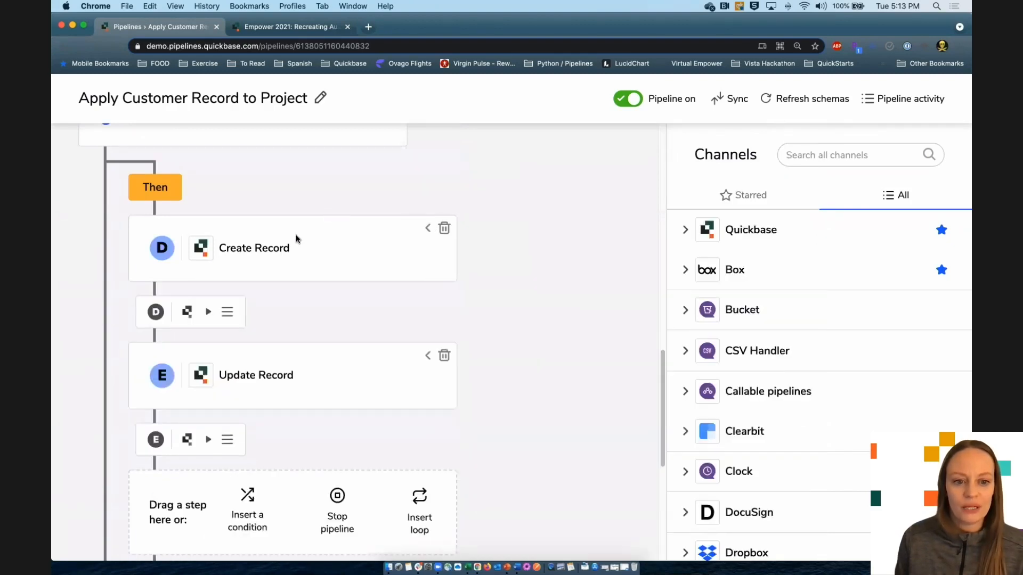
{"action": "left_click", "coordinate": [427, 356]}
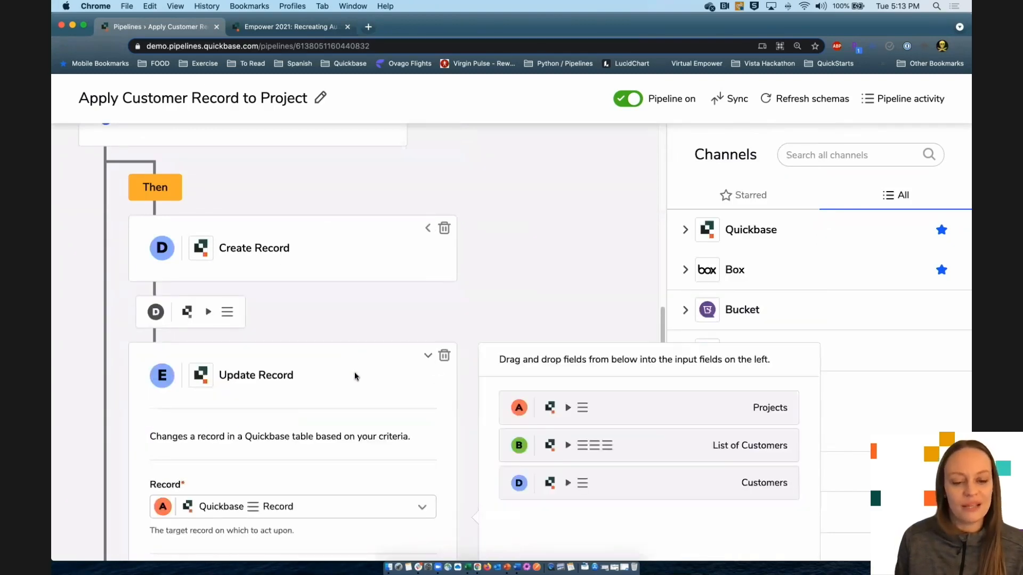
{"action": "scroll", "coordinate": [366, 379], "scroll_direction": "down", "scroll_amount": 5}
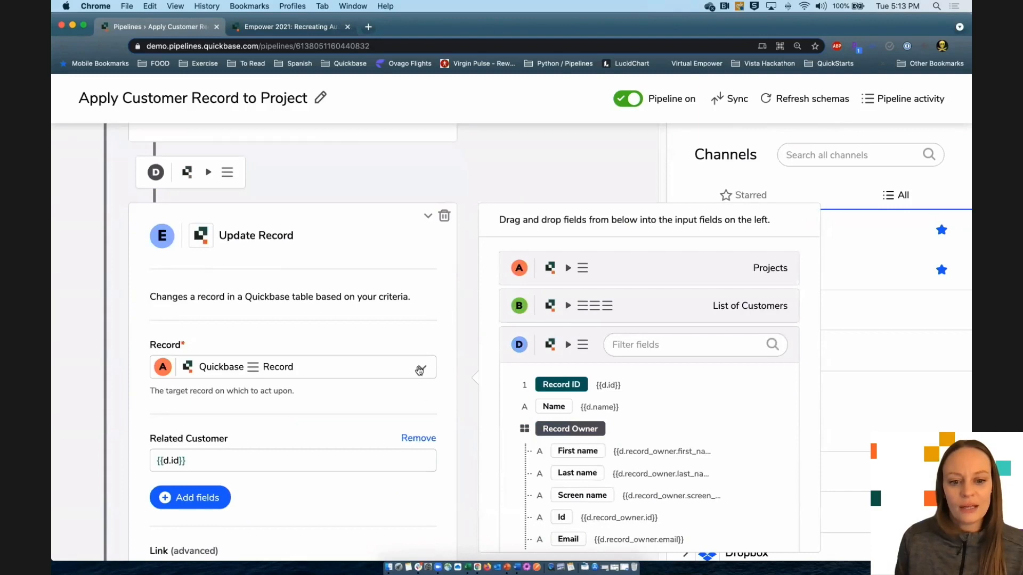
{"action": "left_click", "coordinate": [424, 370]}
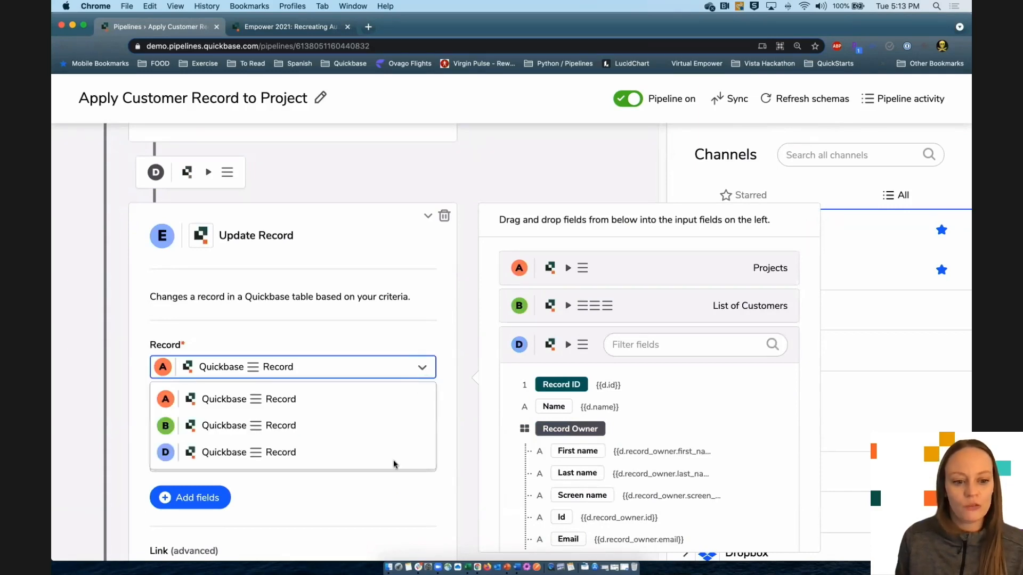
{"action": "left_click", "coordinate": [393, 335]}
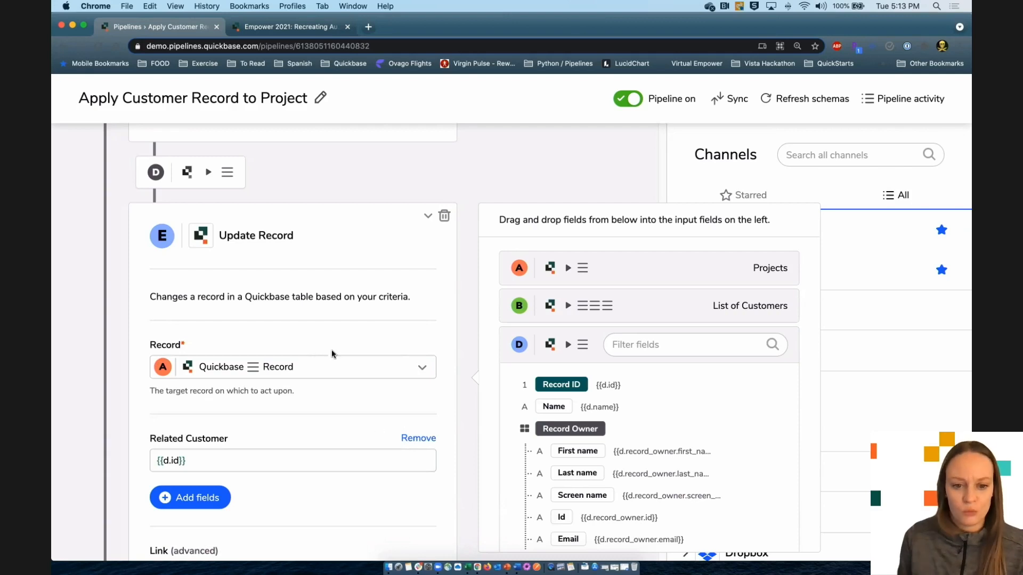
{"action": "scroll", "coordinate": [332, 350], "scroll_direction": "down", "scroll_amount": 3}
- Inspect the {{d.id}} Related Customer mapping, showing the d refers to the Customers step
{"action": "left_click", "coordinate": [214, 312]}
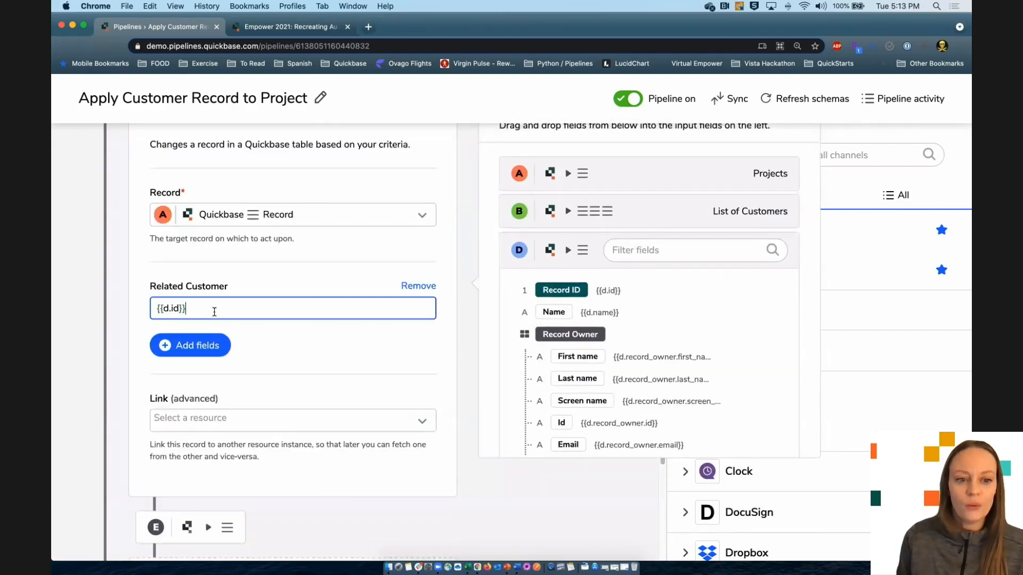
{"action": "left_click_drag", "start_coordinate": [166, 307], "coordinate": [163, 307]}
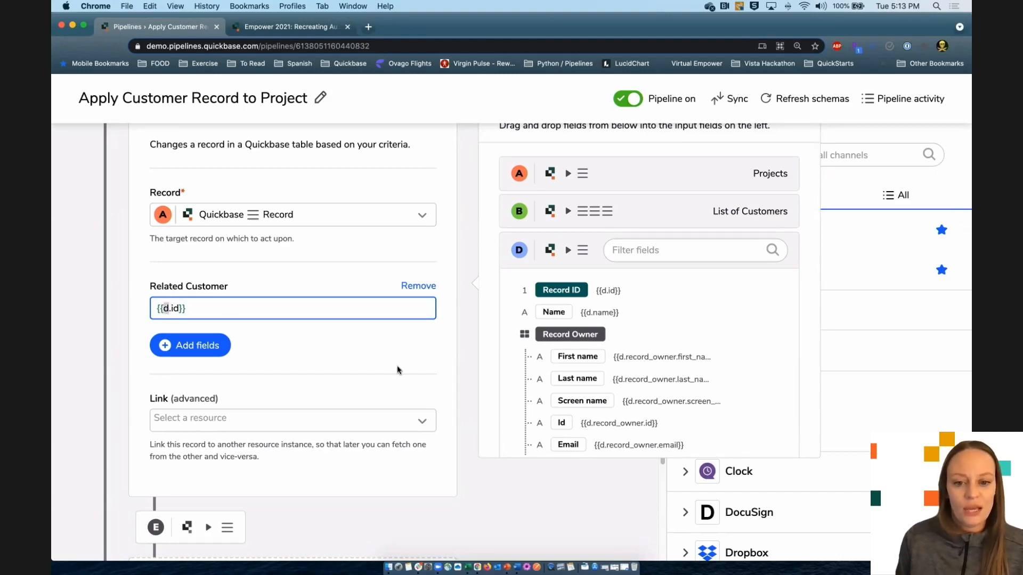
{"action": "left_click_drag", "start_coordinate": [168, 307], "coordinate": [165, 306]}
{"action": "left_click", "coordinate": [174, 309]}
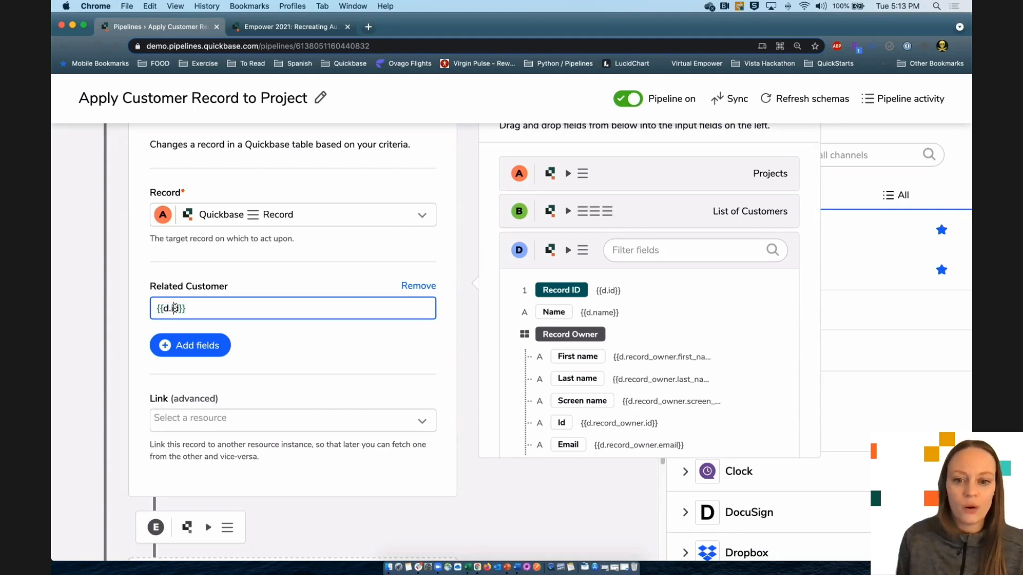
{"action": "left_click_drag", "start_coordinate": [169, 310], "coordinate": [163, 310]}
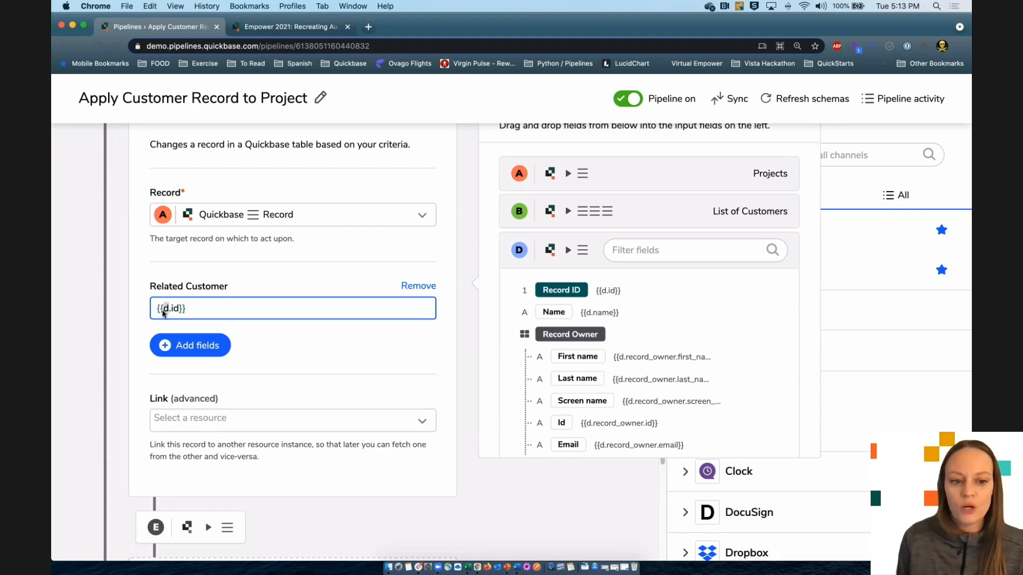
{"action": "left_click", "coordinate": [253, 314]}
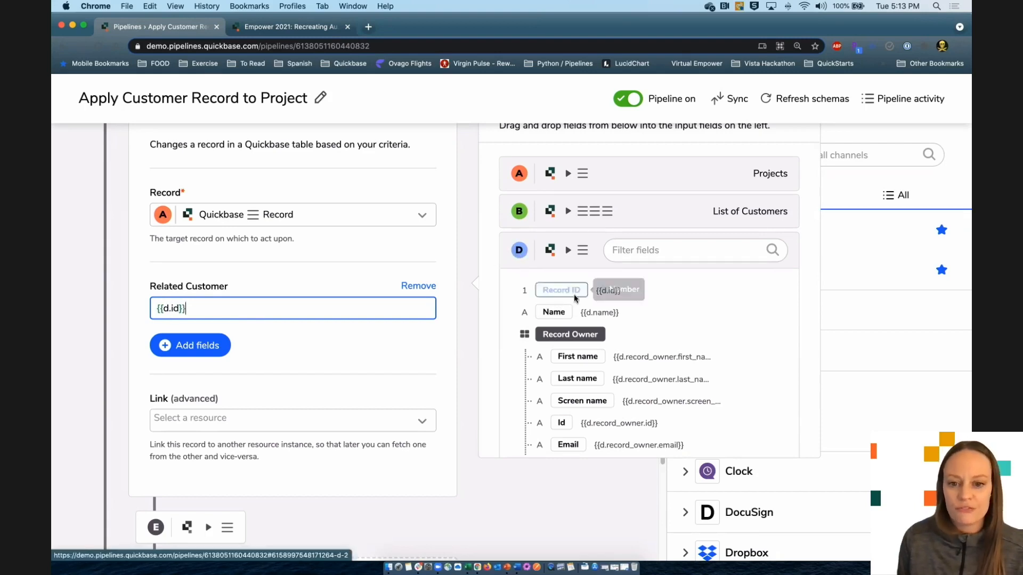
- Browse the Customers and List of Customers source field lists beside the {{d.id}} mapping
{"action": "left_click", "coordinate": [566, 251]}
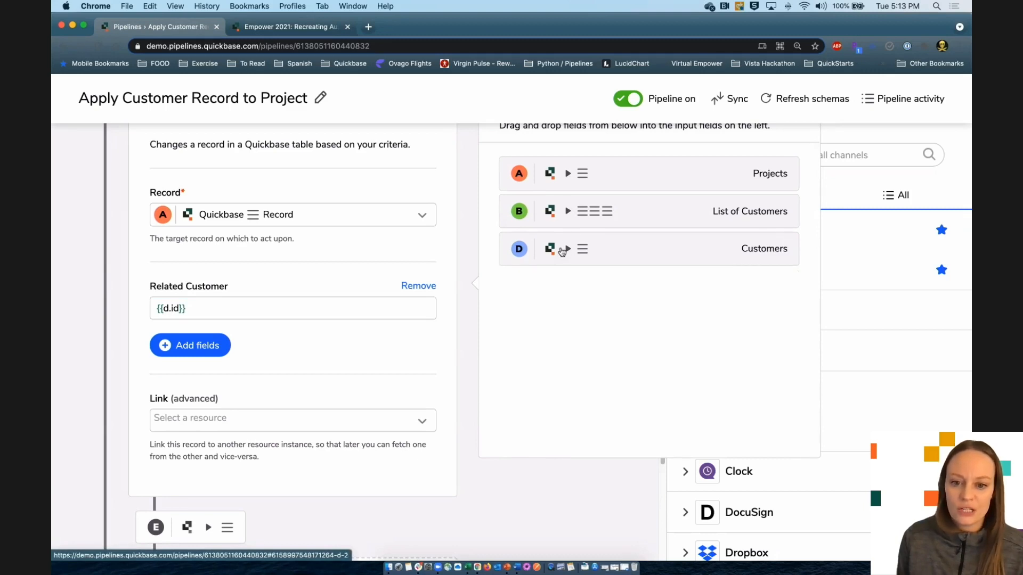
{"action": "left_click", "coordinate": [567, 250]}
{"action": "left_click", "coordinate": [568, 212]}
{"action": "left_click_drag", "start_coordinate": [562, 337], "coordinate": [586, 354]}
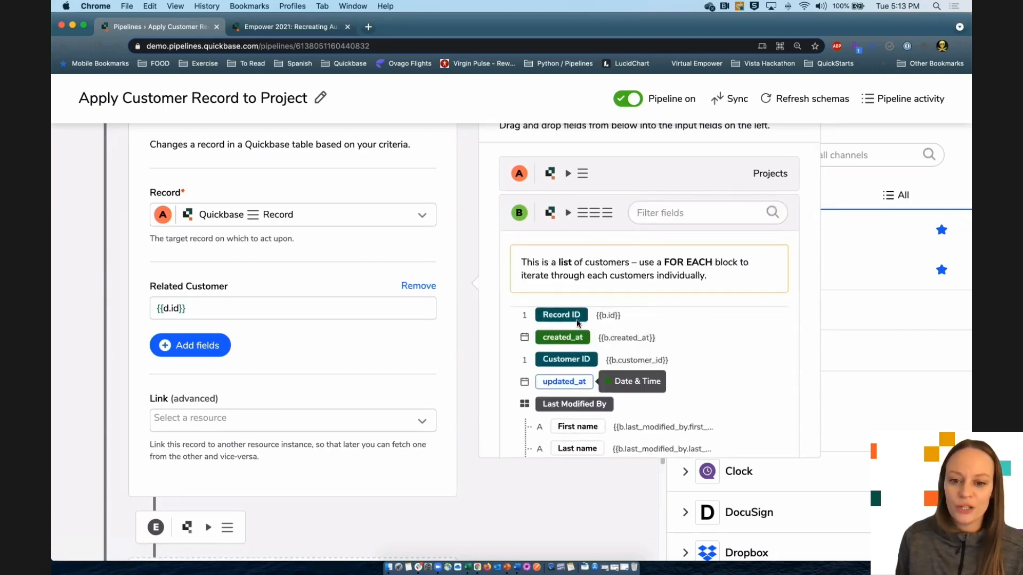
{"action": "left_click", "coordinate": [568, 212]}
{"action": "left_click_drag", "start_coordinate": [190, 309], "coordinate": [154, 308]}
{"action": "left_click", "coordinate": [220, 308]}
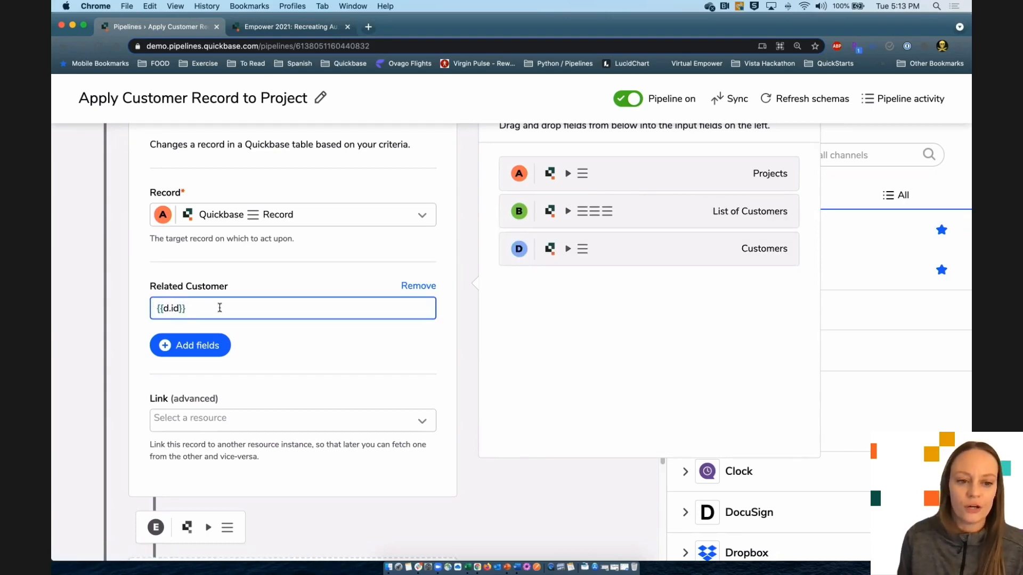
- Collapse the Update Record step and start a test run waiting for a Record Created event
{"action": "scroll", "coordinate": [343, 377], "scroll_direction": "down", "scroll_amount": 3}
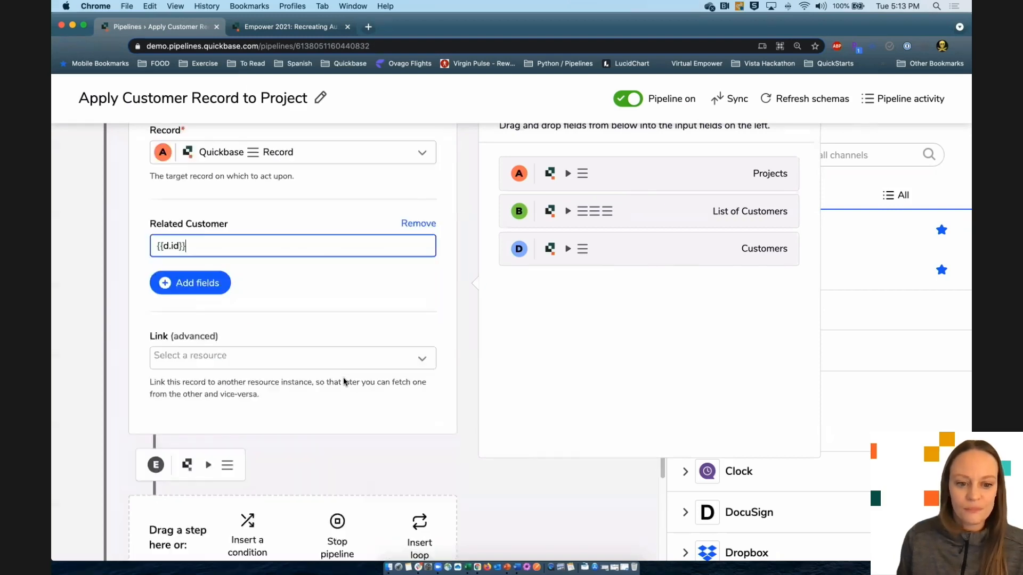
{"action": "scroll", "coordinate": [359, 398], "scroll_direction": "up", "scroll_amount": 6}
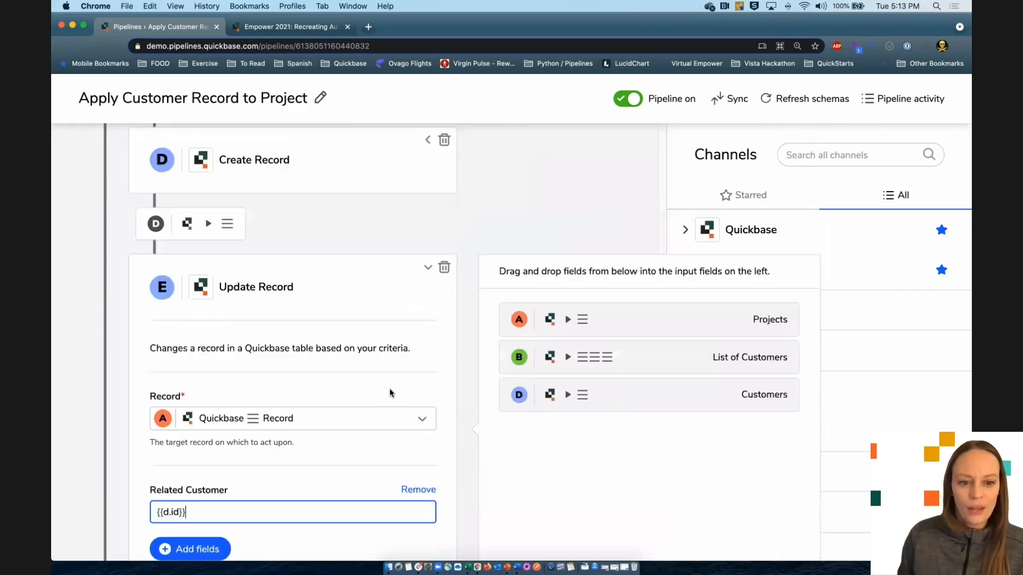
{"action": "left_click", "coordinate": [428, 267]}
{"action": "scroll", "coordinate": [352, 384], "scroll_direction": "up", "scroll_amount": 15}
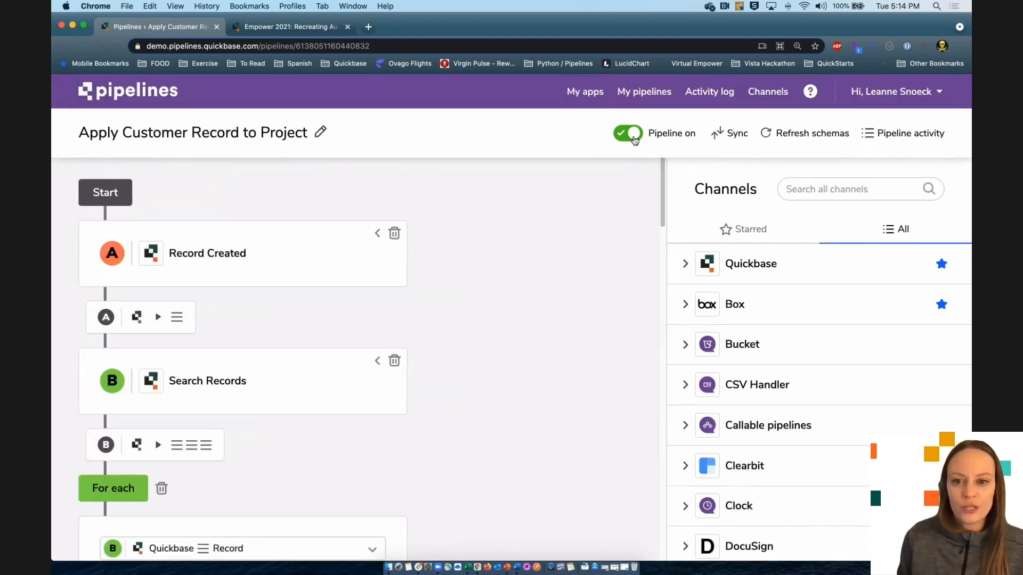
{"action": "left_click", "coordinate": [735, 137]}
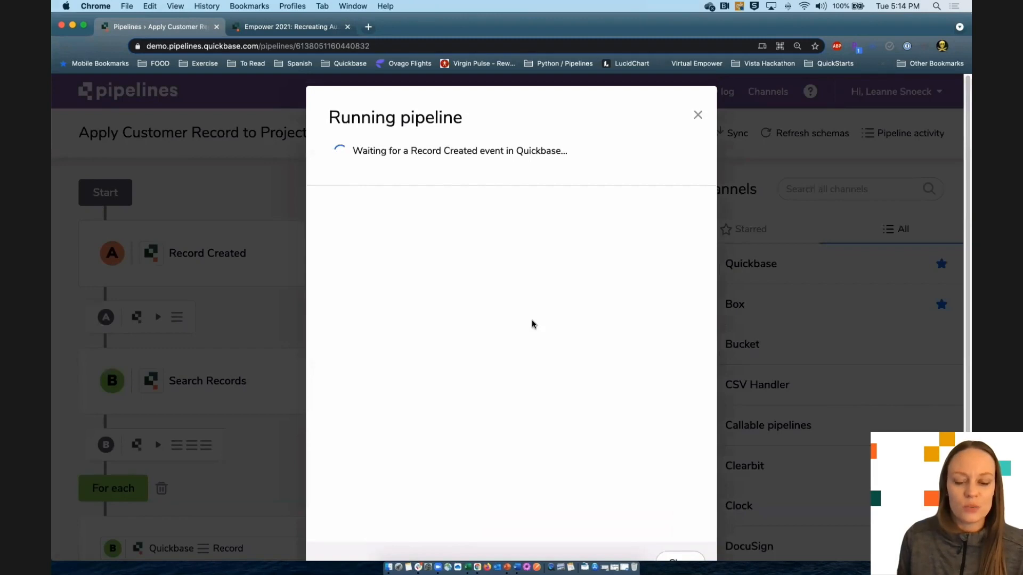
- On the Add Project form, enter customer name Quickbase, customer ID 4002 and project name Tiles for Roof
{"action": "left_click", "coordinate": [300, 29]}
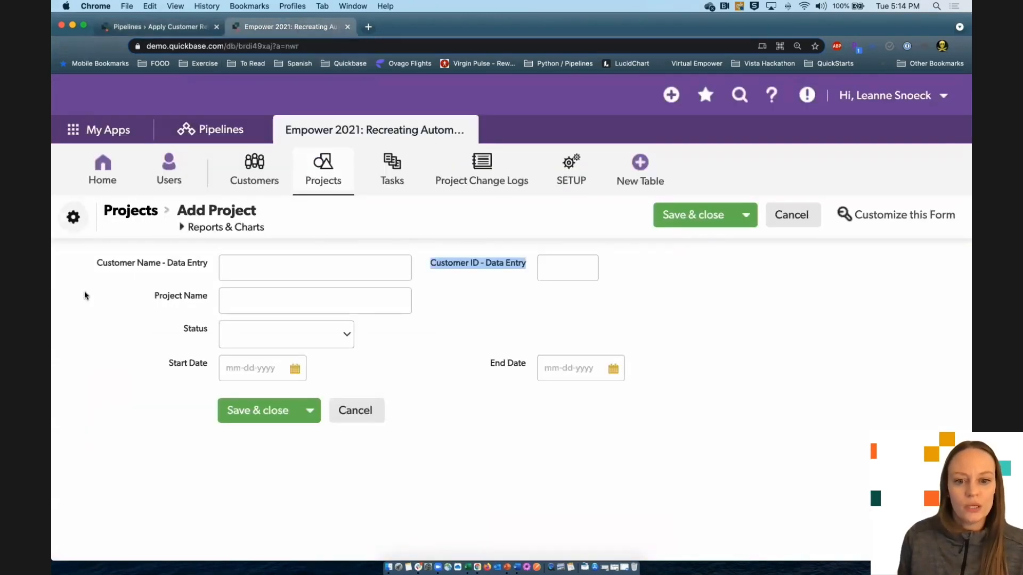
{"action": "left_click", "coordinate": [308, 274]}
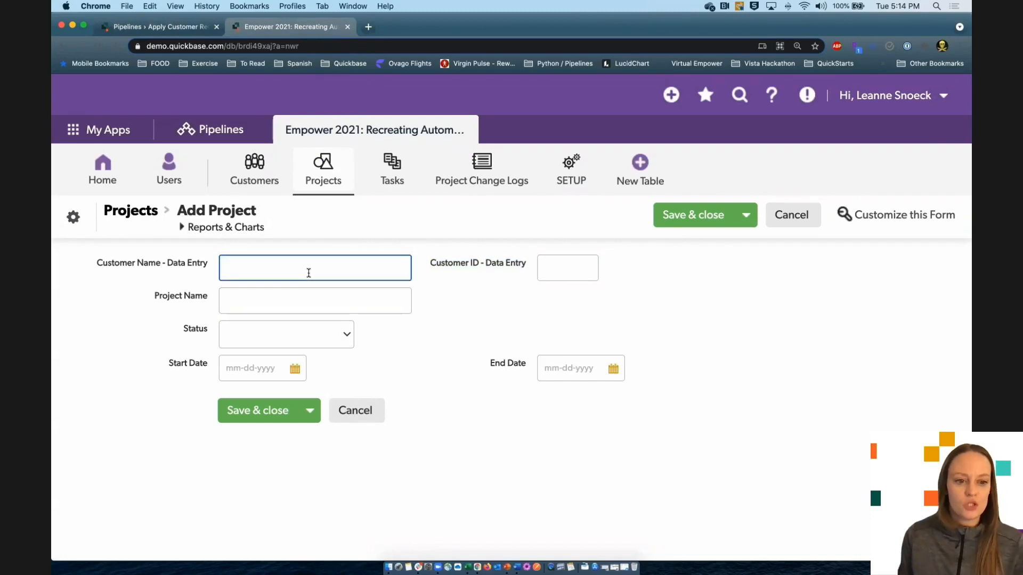
{"action": "type", "text": "W"}
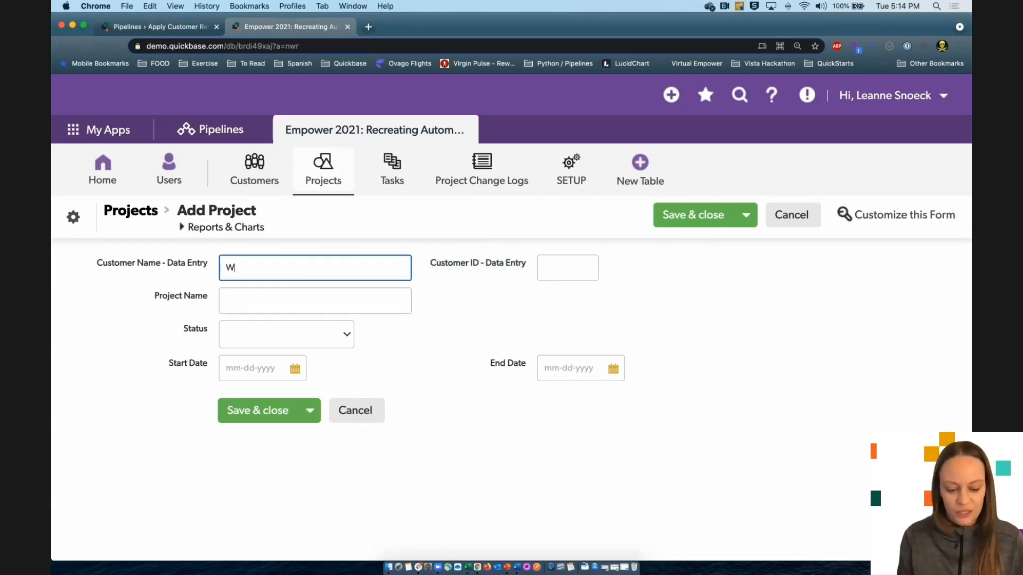
{"action": "key", "text": "BackSpace"}
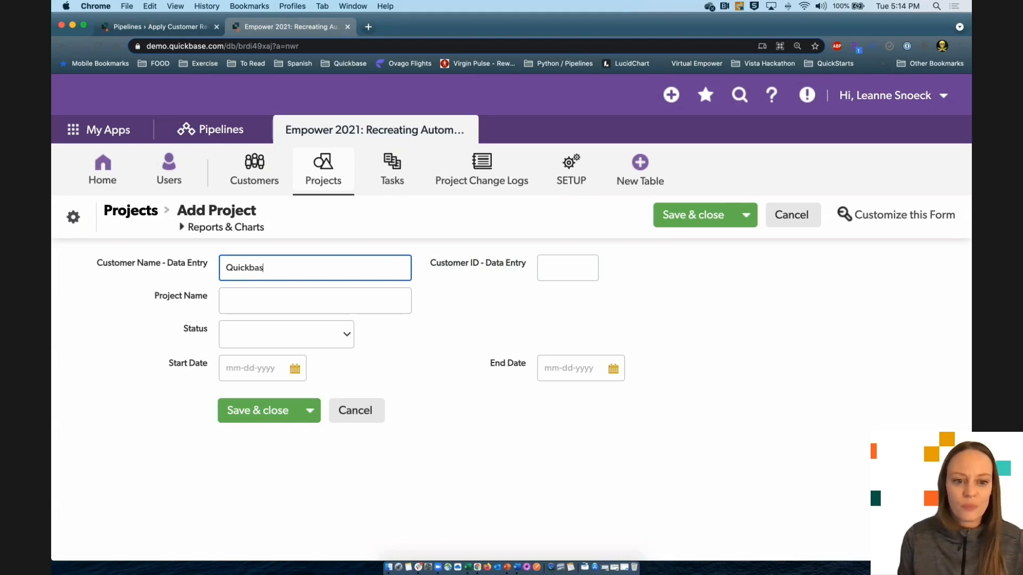
{"action": "left_click", "coordinate": [567, 269]}
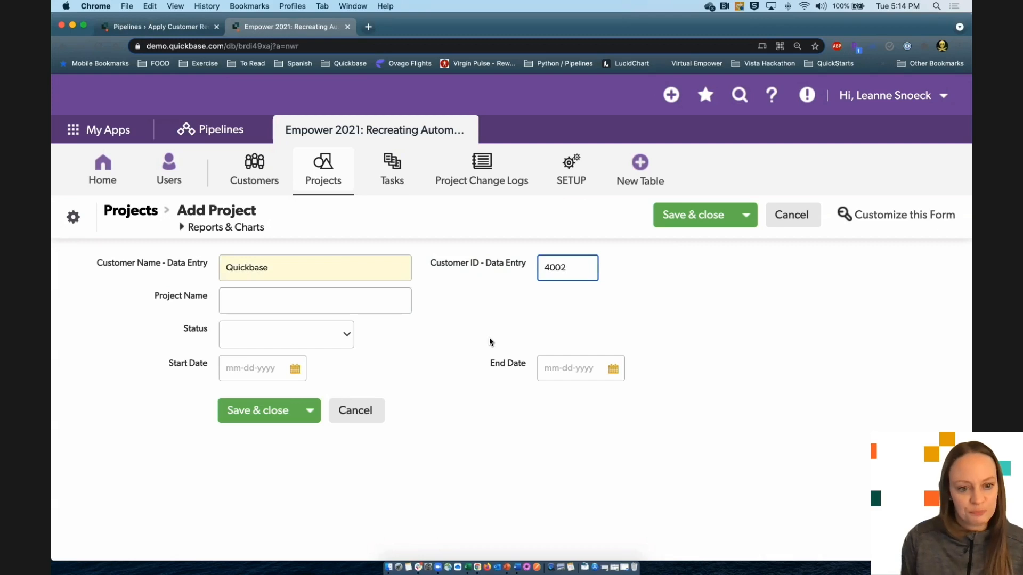
{"action": "left_click", "coordinate": [329, 298]}
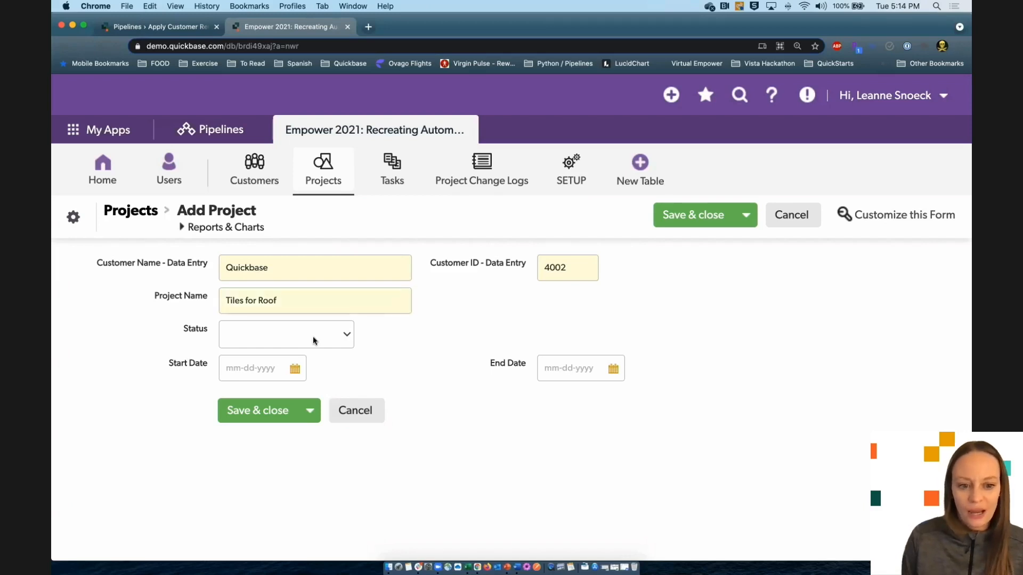
- Set status Not Started, dates 06-01-2021 to 06-04-2021, and save the project
{"action": "left_click", "coordinate": [326, 337]}
{"action": "left_click", "coordinate": [321, 348]}
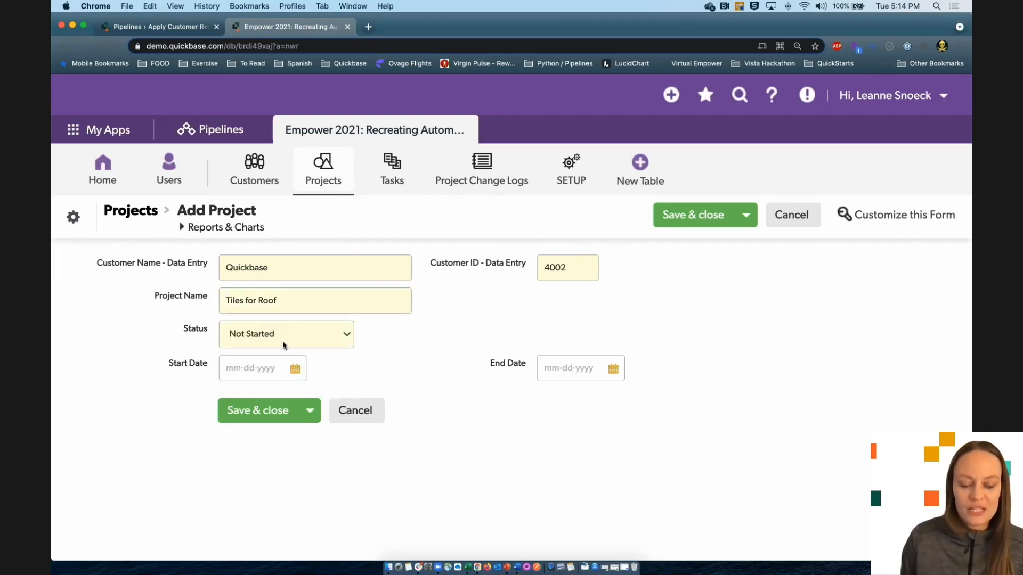
{"action": "left_click", "coordinate": [295, 373]}
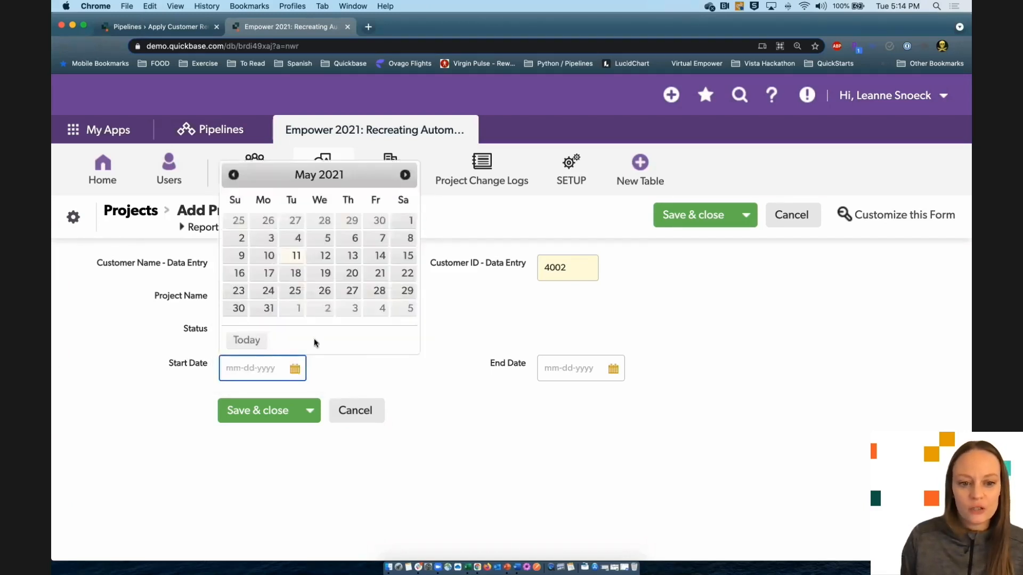
{"action": "left_click", "coordinate": [295, 311]}
{"action": "left_click", "coordinate": [614, 369]}
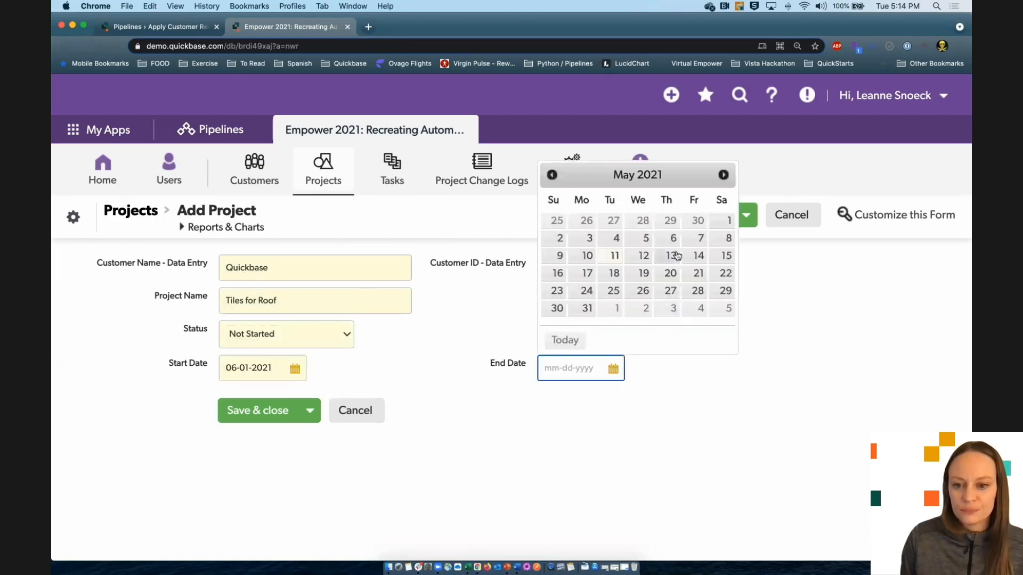
{"action": "left_click", "coordinate": [699, 309]}
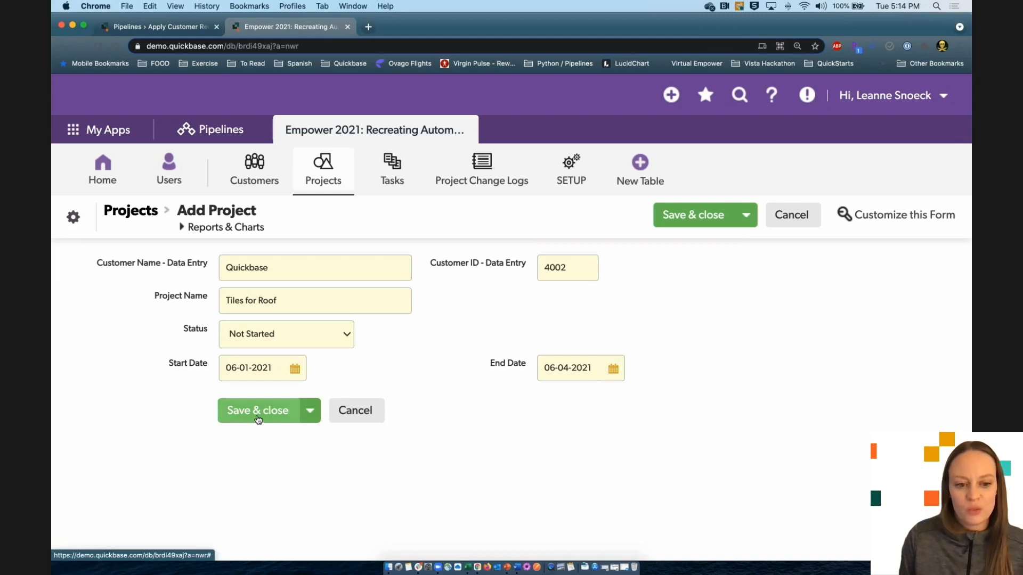
{"action": "left_click", "coordinate": [258, 419]}
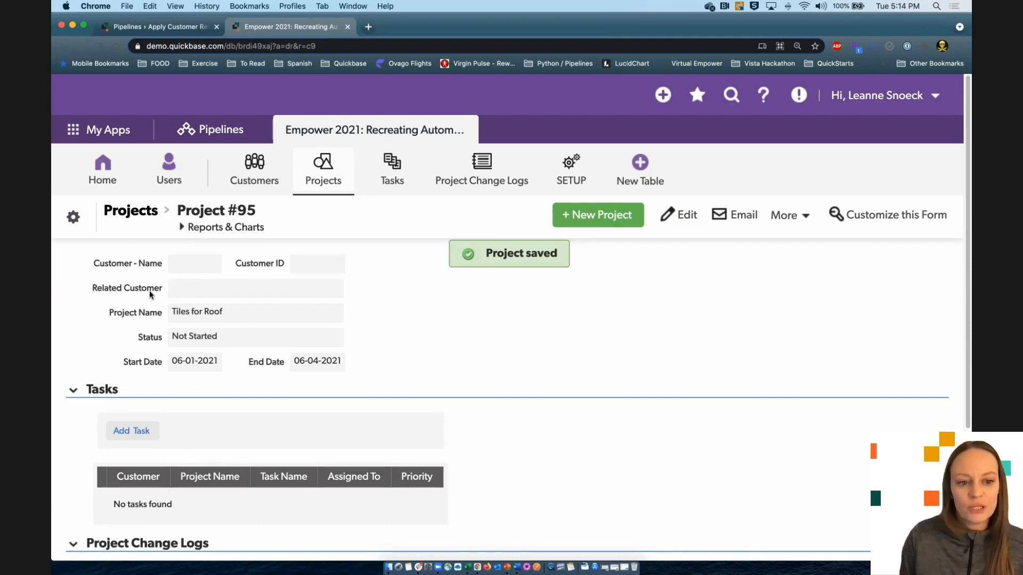
- Highlight values on the saved Tiles for Roof record, then return to the finished pipeline run
{"action": "left_click_drag", "start_coordinate": [93, 265], "coordinate": [160, 268]}
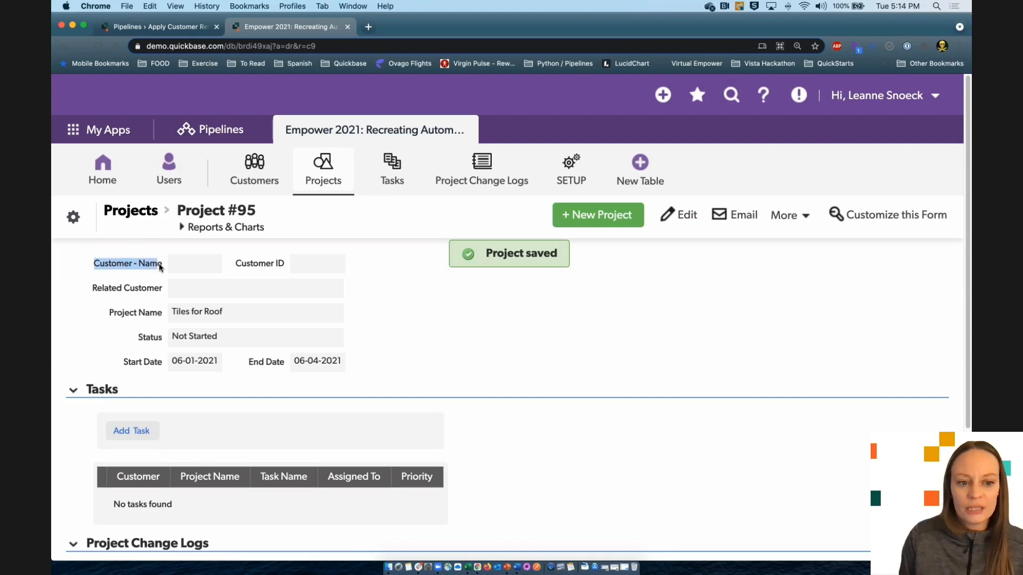
{"action": "left_click", "coordinate": [458, 321]}
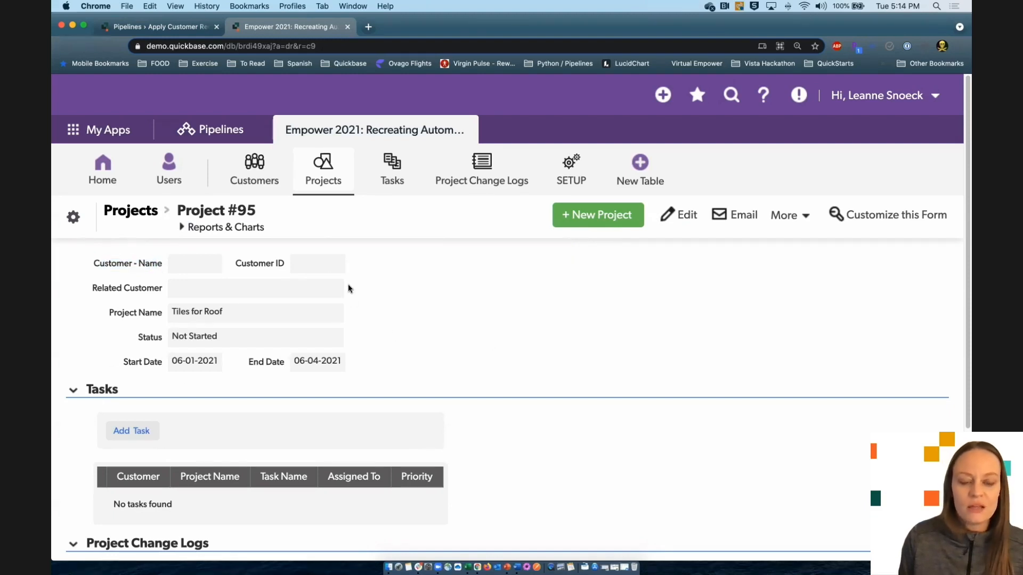
{"action": "left_click_drag", "start_coordinate": [243, 263], "coordinate": [282, 265]}
{"action": "left_click", "coordinate": [453, 299]}
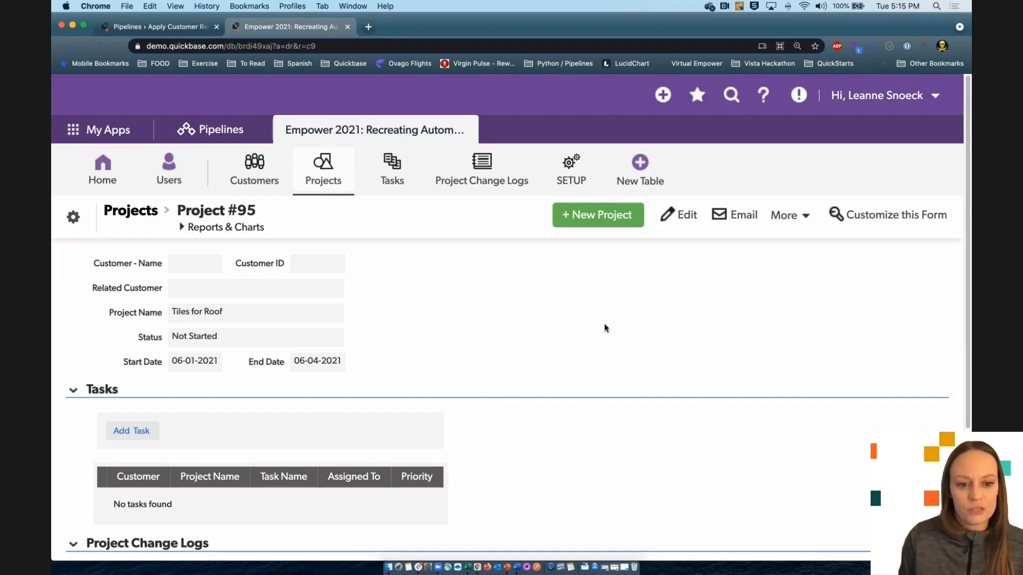
{"action": "left_click", "coordinate": [158, 25]}
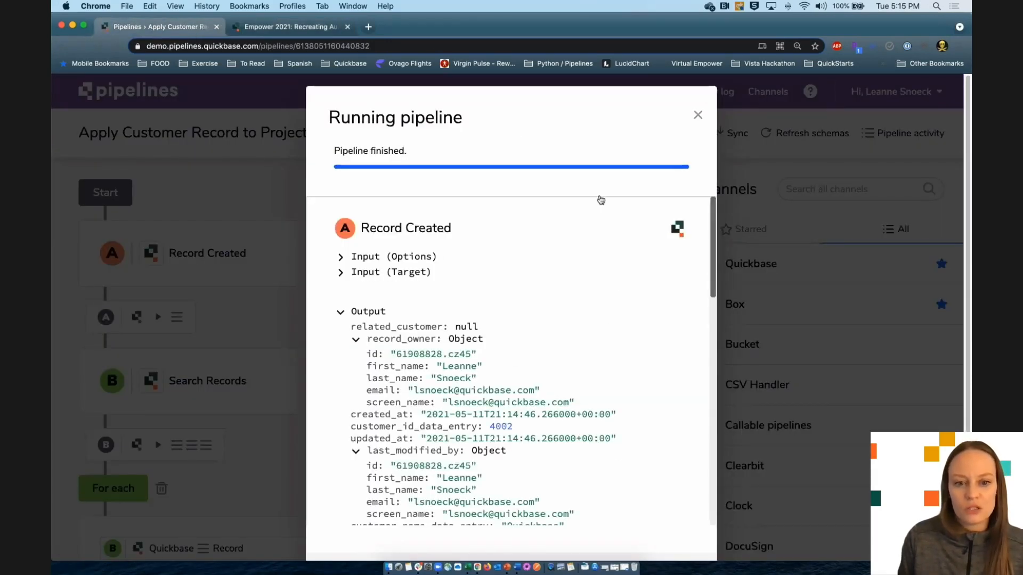
- Scroll the run log to the Updated Record output linking project 95 to new customer 116
{"action": "left_click_drag", "start_coordinate": [360, 228], "coordinate": [452, 230]}
{"action": "scroll", "coordinate": [571, 354], "scroll_direction": "down", "scroll_amount": 1}
{"action": "scroll", "coordinate": [572, 354], "scroll_direction": "down", "scroll_amount": 1}
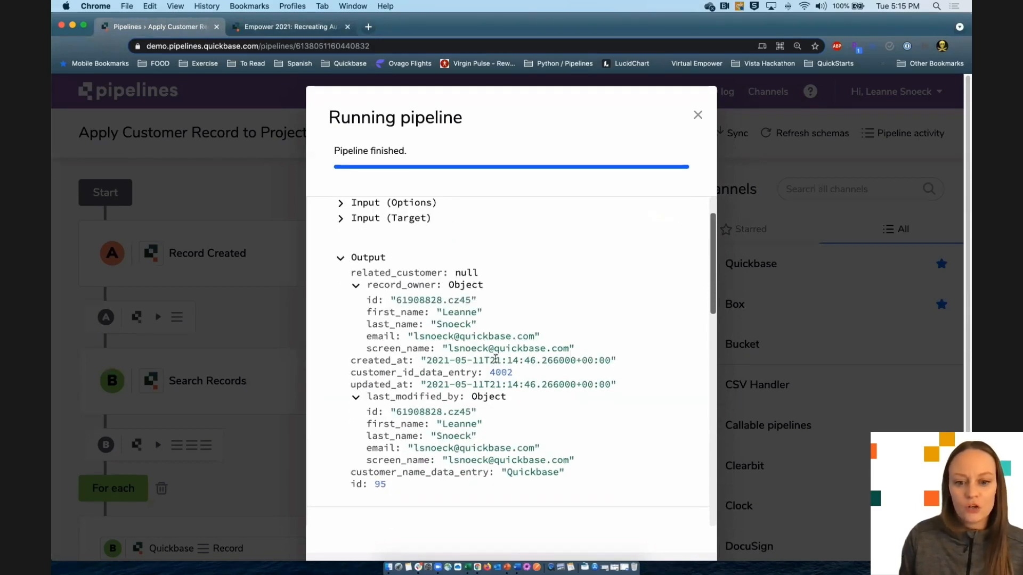
{"action": "scroll", "coordinate": [589, 404], "scroll_direction": "down", "scroll_amount": 3}
{"action": "scroll", "coordinate": [565, 362], "scroll_direction": "down", "scroll_amount": 2}
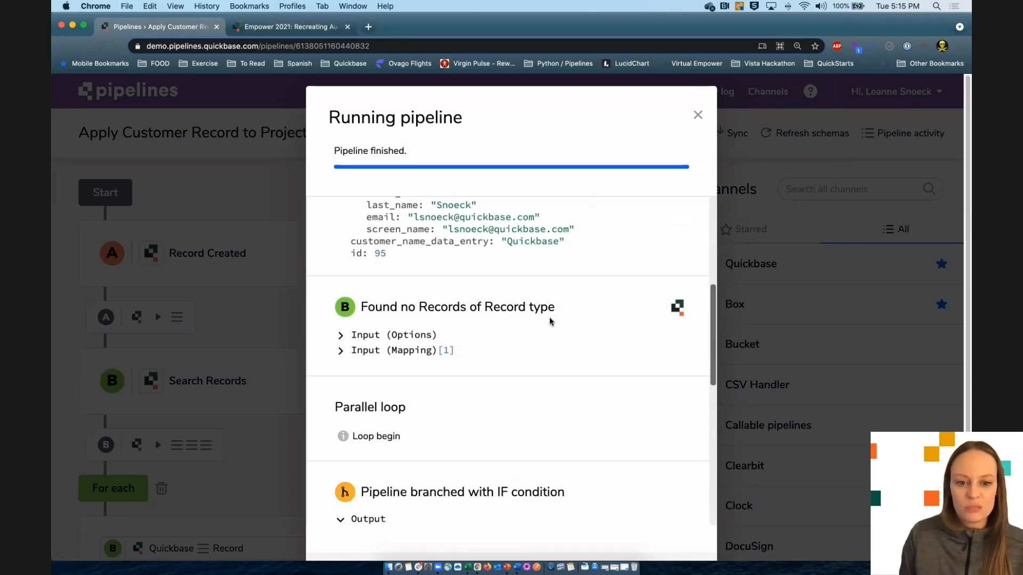
{"action": "scroll", "coordinate": [573, 487], "scroll_direction": "down", "scroll_amount": 2}
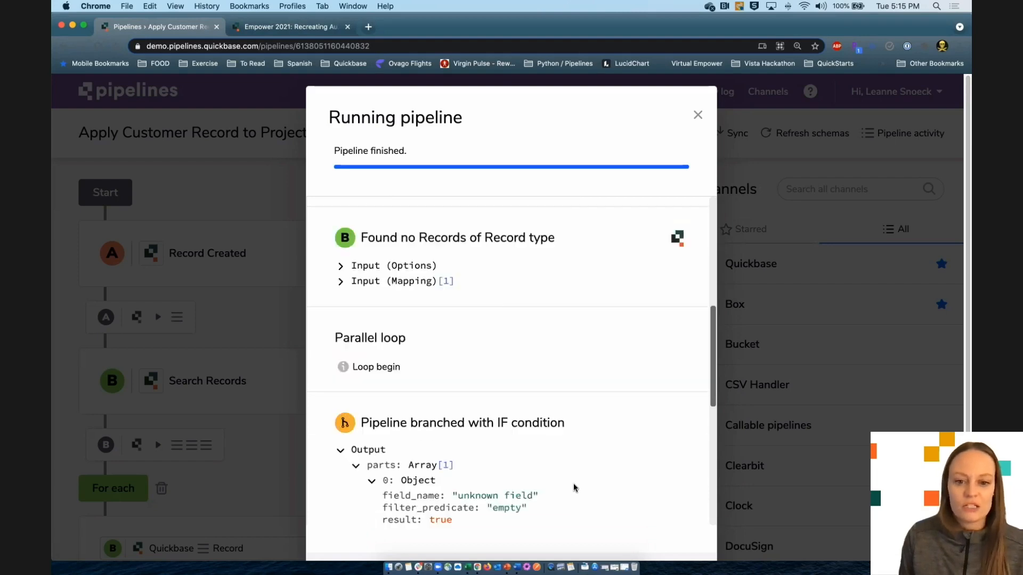
{"action": "scroll", "coordinate": [474, 430], "scroll_direction": "down", "scroll_amount": 4}
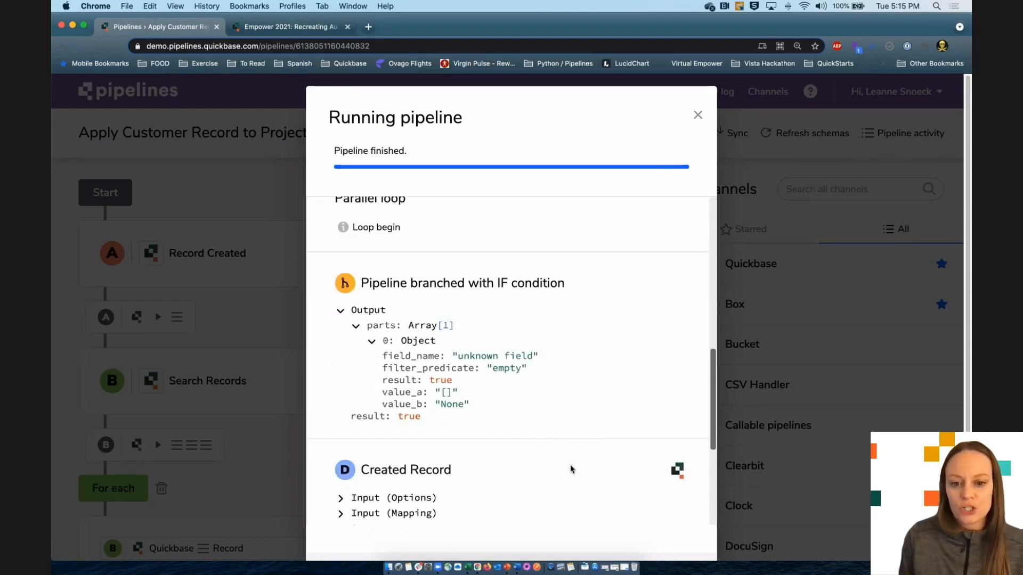
{"action": "scroll", "coordinate": [598, 440], "scroll_direction": "down", "scroll_amount": 4}
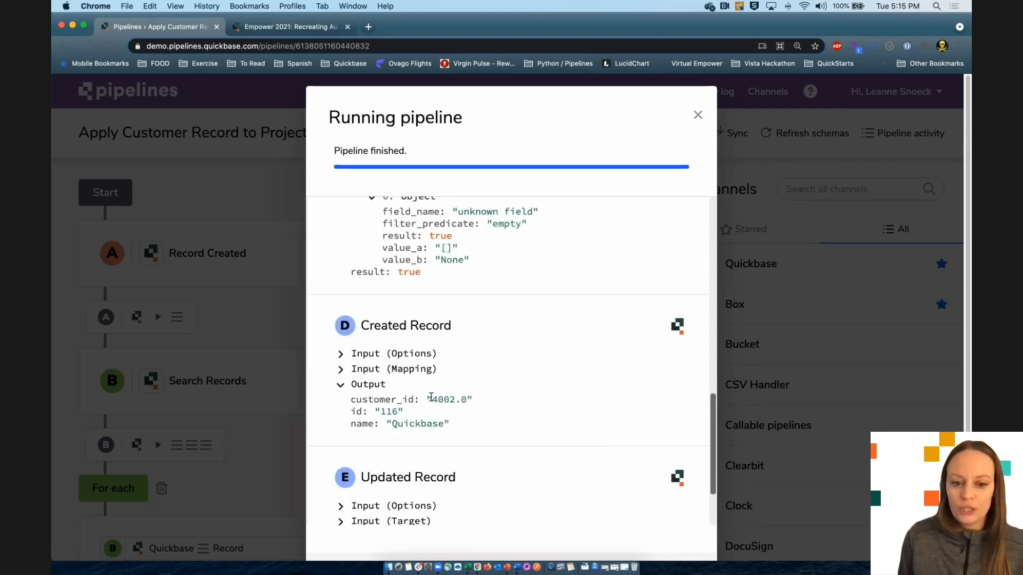
{"action": "scroll", "coordinate": [450, 427], "scroll_direction": "down", "scroll_amount": 4}
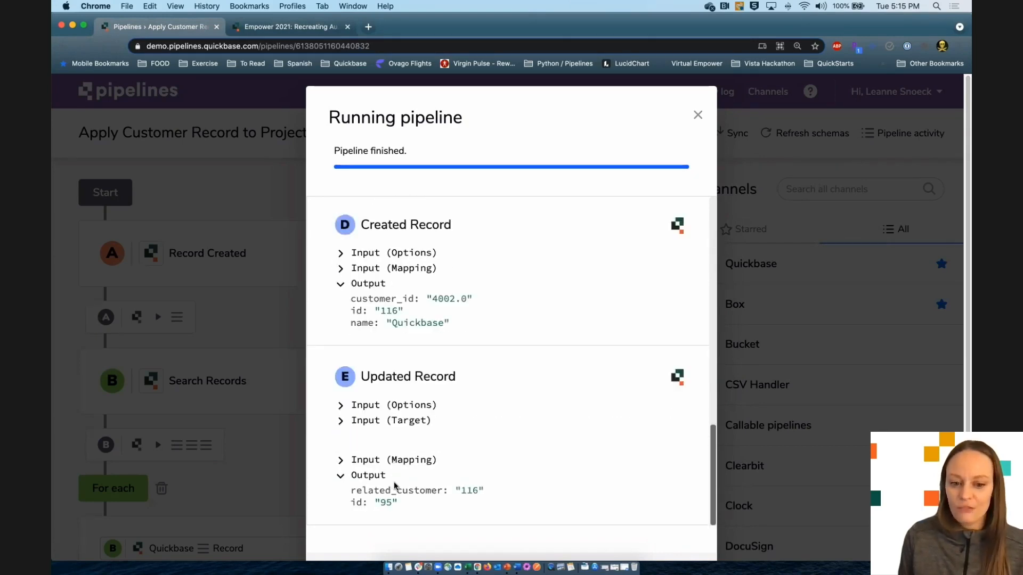
{"action": "scroll", "coordinate": [394, 486], "scroll_direction": "down", "scroll_amount": 1}
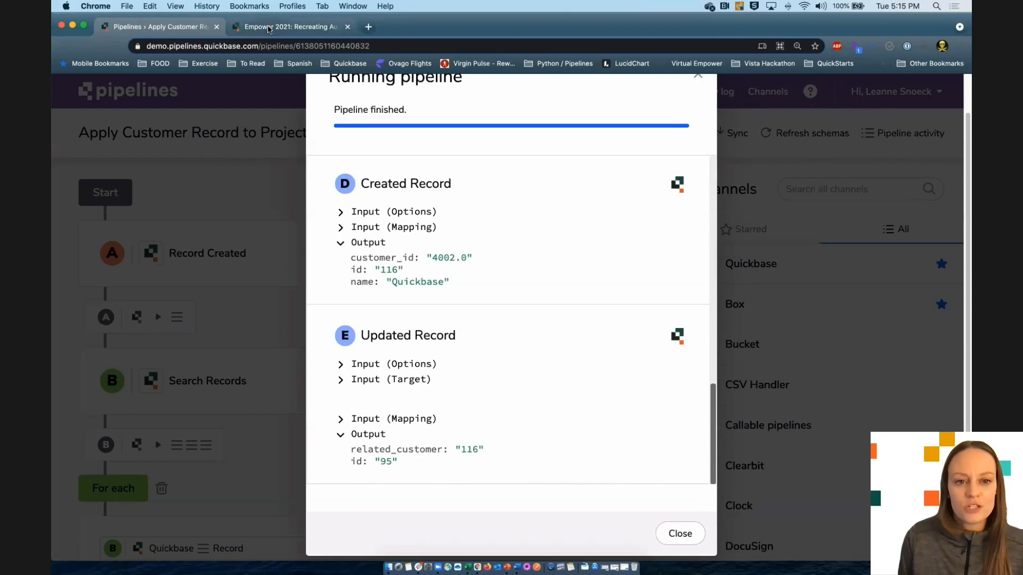
{"action": "left_click", "coordinate": [288, 27]}
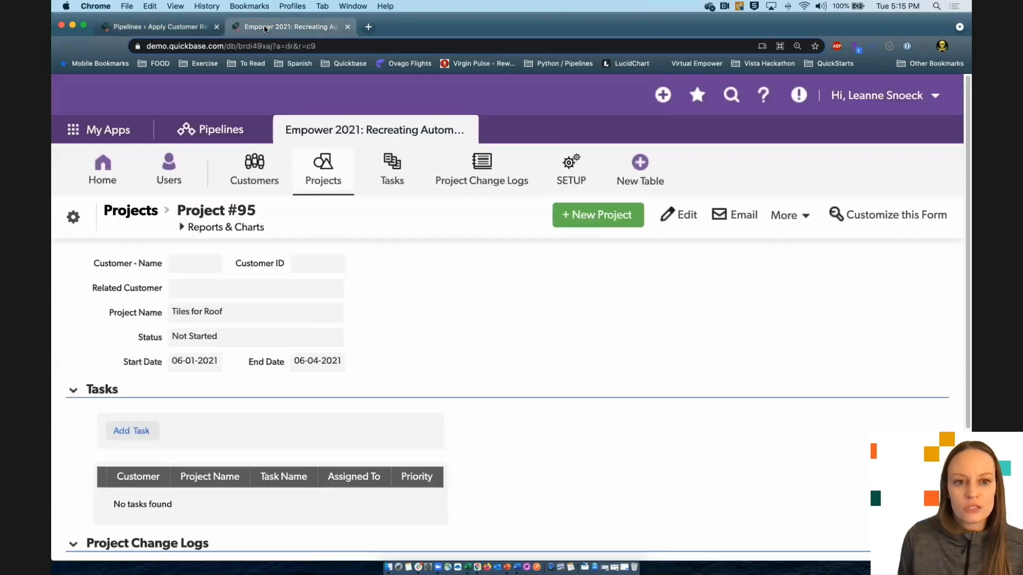
- Refresh Project #95, open linked Customer #116 (Quickbase, ID 4002), then go to the home page
{"action": "left_click", "coordinate": [96, 46]}
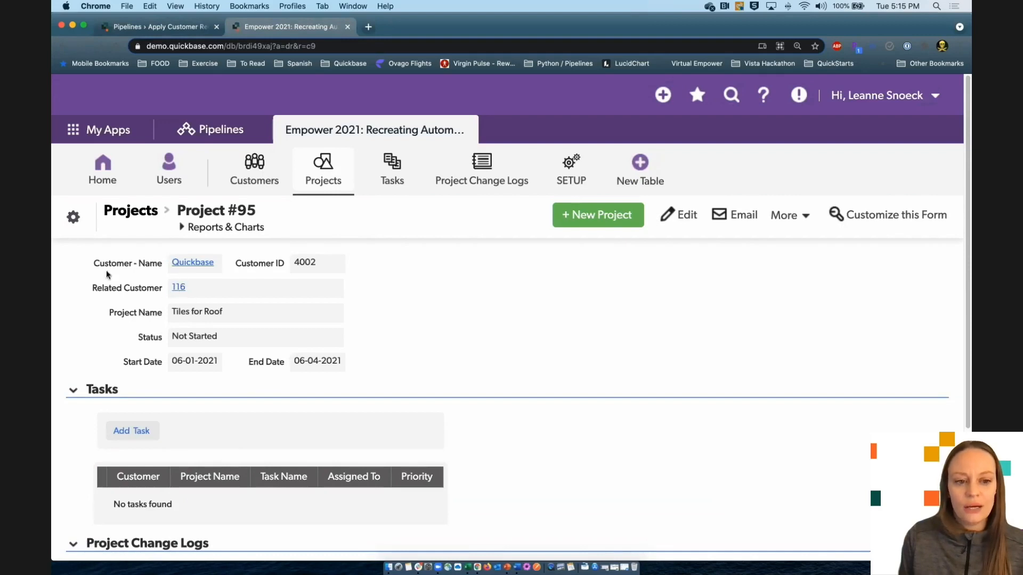
{"action": "left_click", "coordinate": [195, 263]}
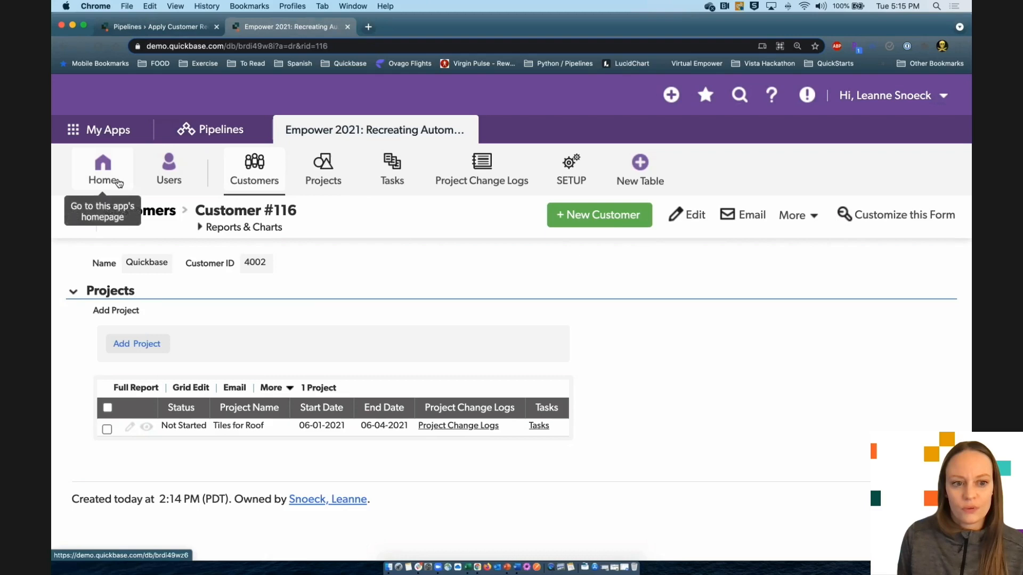
{"action": "left_click", "coordinate": [102, 176]}
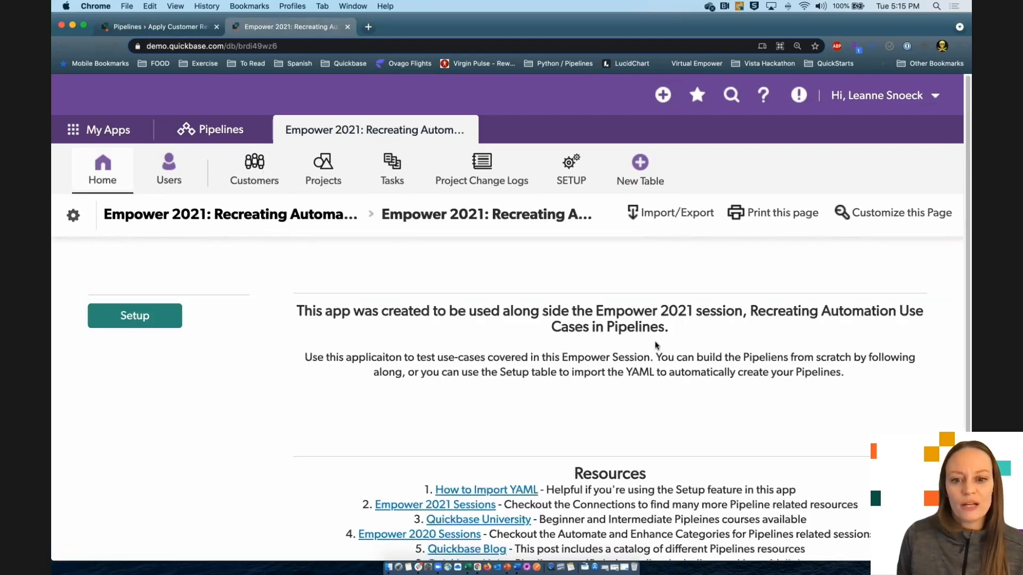